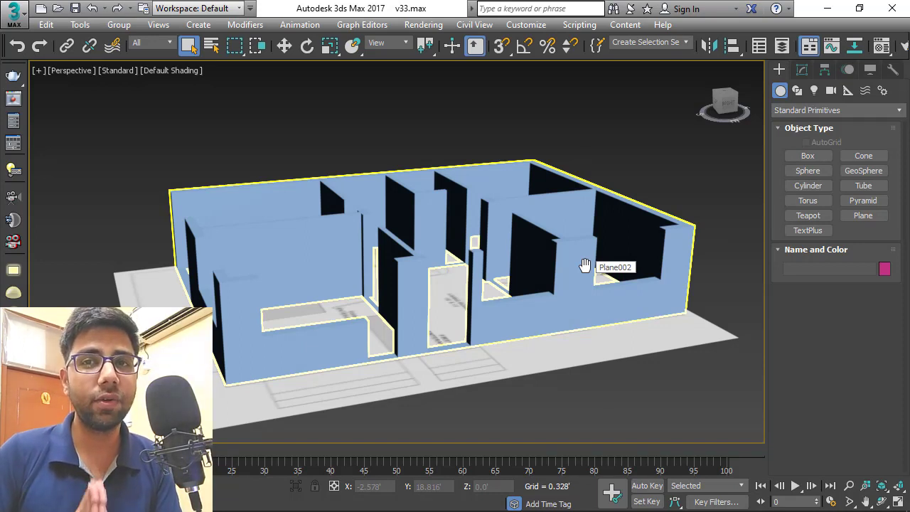
Open the Material Editor, move it clear of the model and deselect the walls.
{"action": "key", "text": "m"}
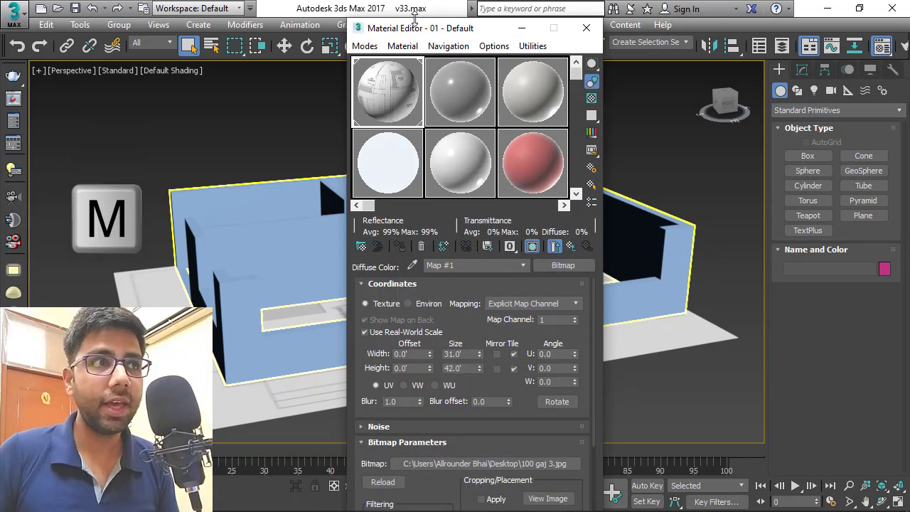
{"action": "left_click_drag", "start_coordinate": [436, 34], "coordinate": [286, 34]}
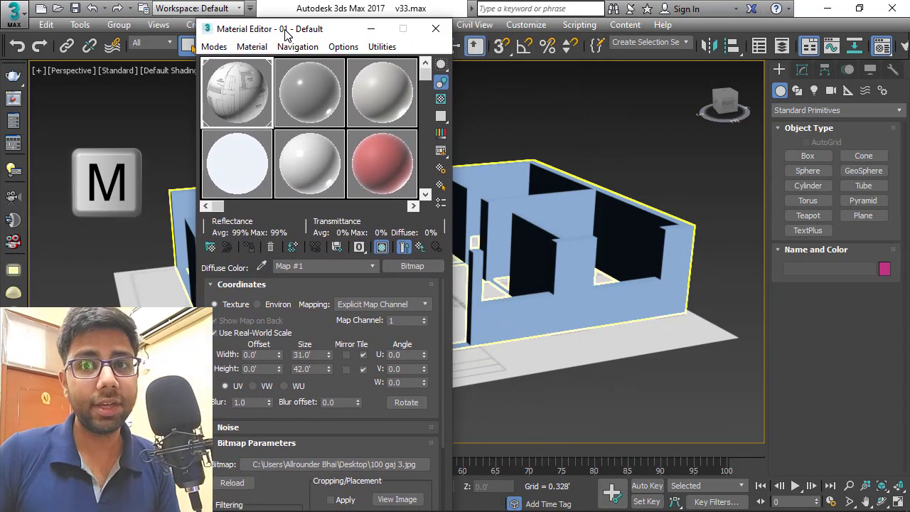
{"action": "left_click", "coordinate": [537, 107]}
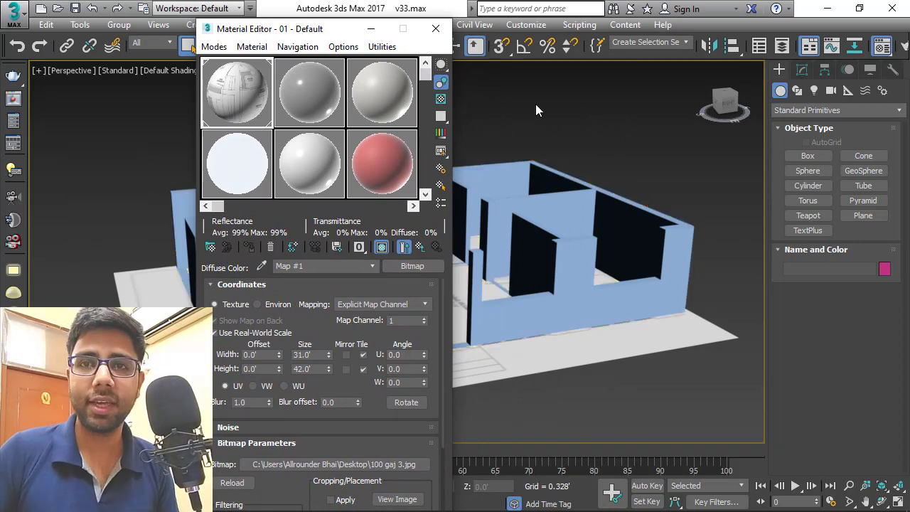
Change the production renderer to V-Ray Adv 3.40.01 in the render setup and close the setup.
{"action": "left_click", "coordinate": [904, 45]}
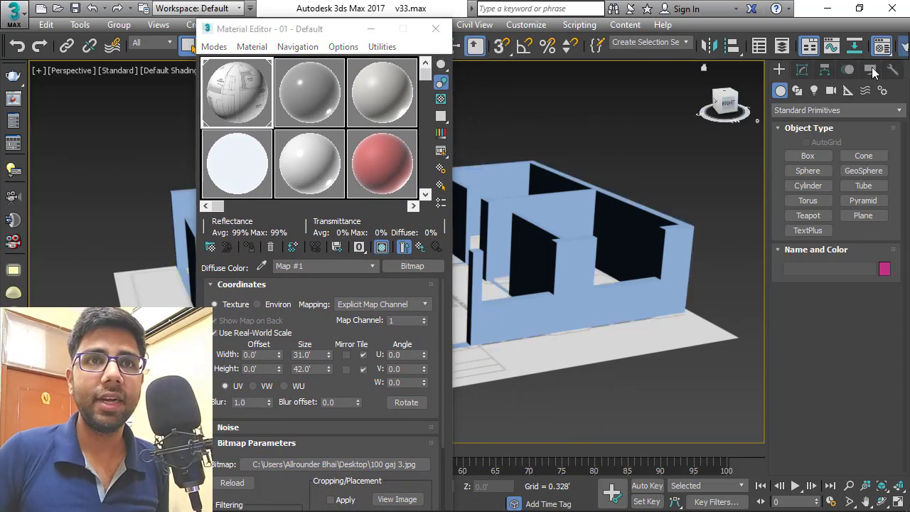
{"action": "key", "text": "F10"}
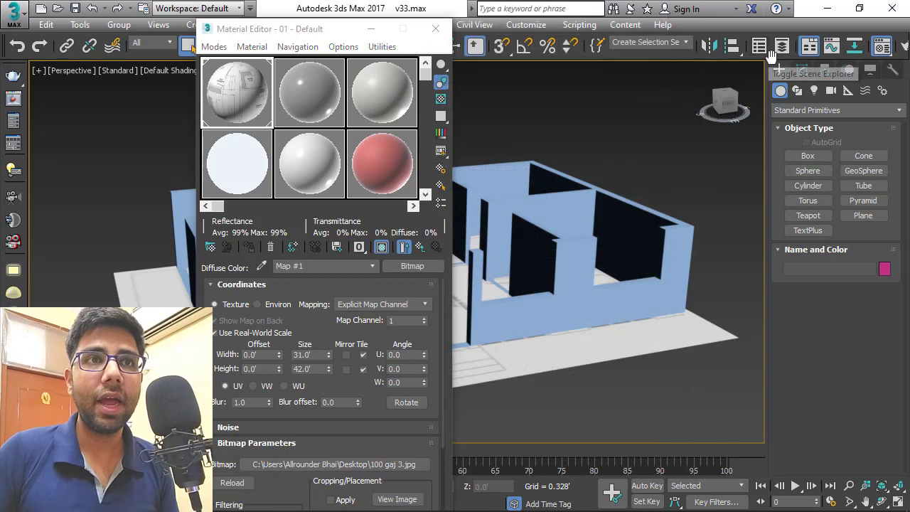
{"action": "left_click_drag", "start_coordinate": [771, 56], "coordinate": [612, 56]}
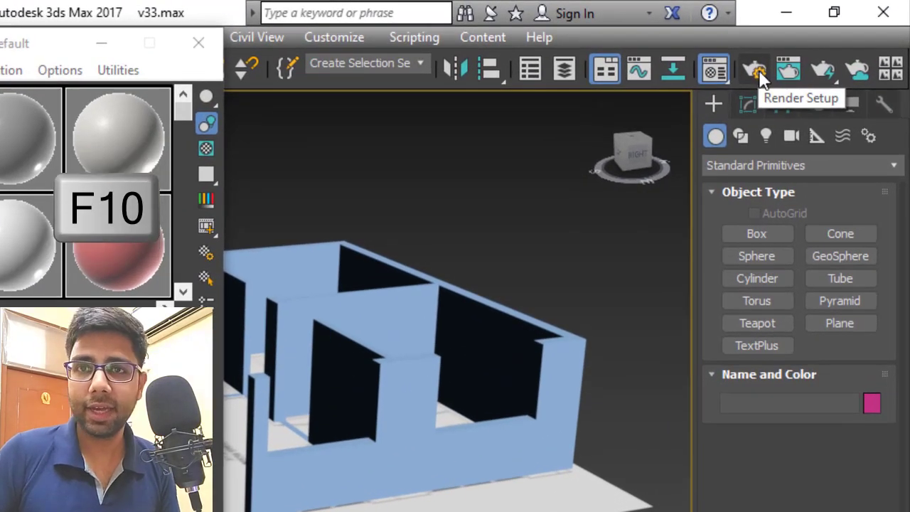
{"action": "left_click", "coordinate": [756, 70]}
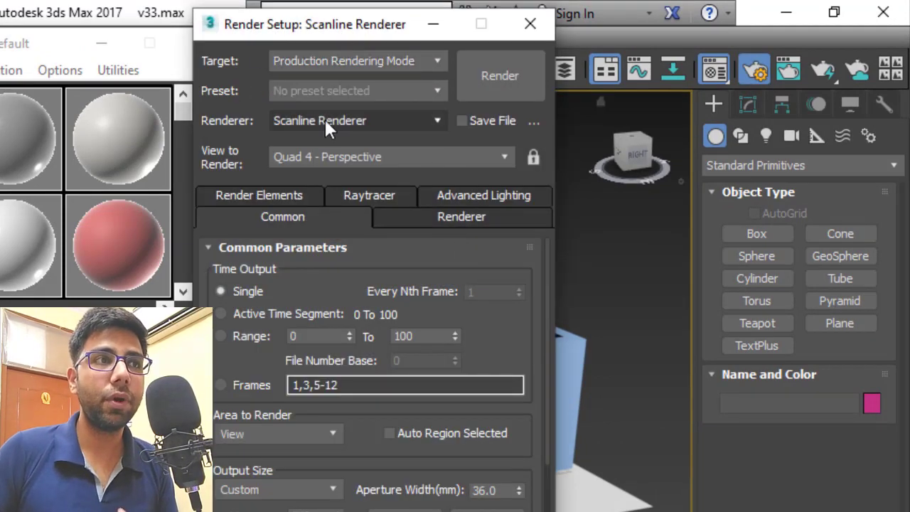
{"action": "left_click", "coordinate": [379, 119]}
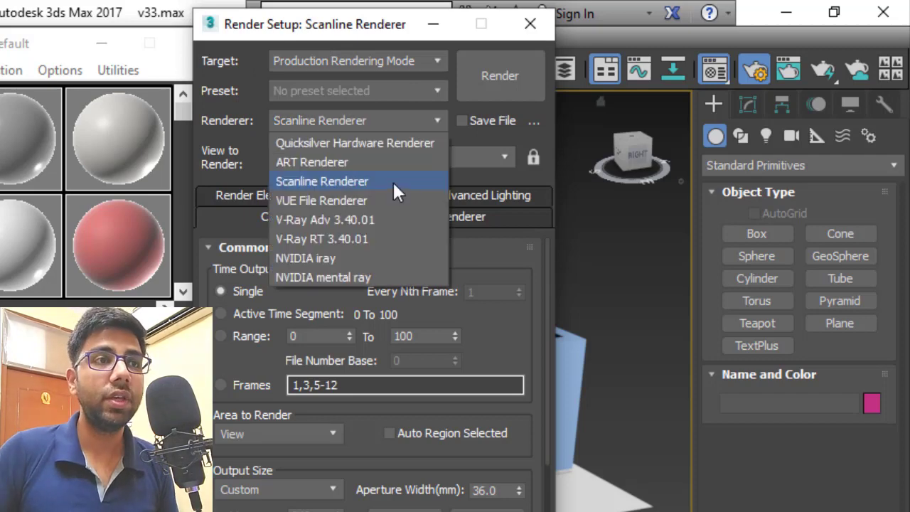
{"action": "left_click", "coordinate": [388, 222]}
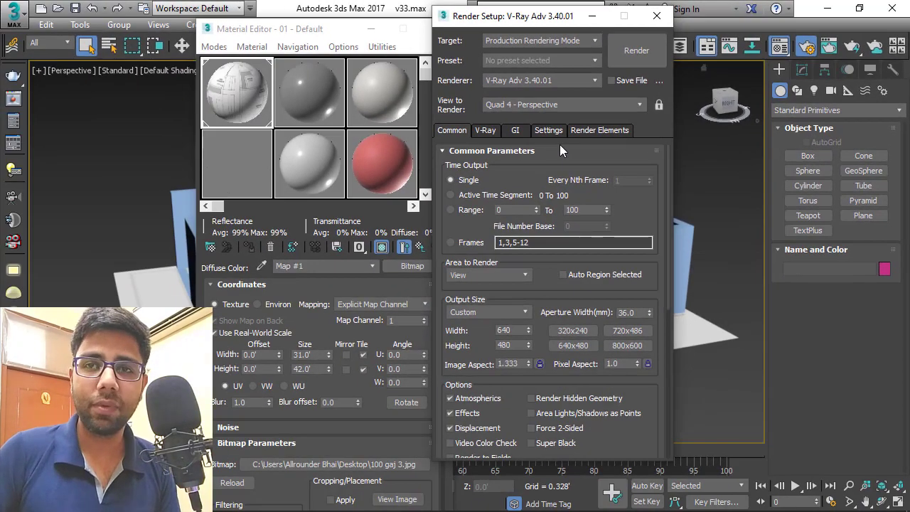
{"action": "left_click", "coordinate": [657, 15]}
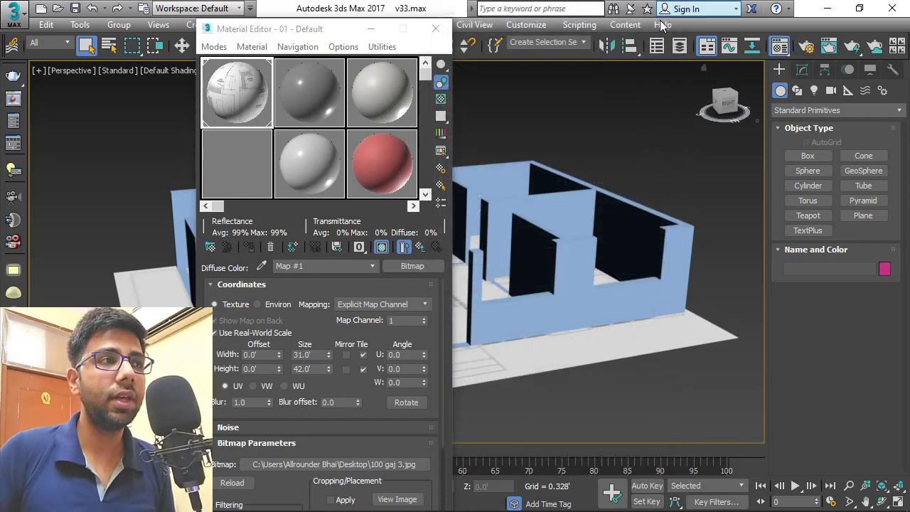
Rename the material in the second sample slot to "American Clay : Austin Blush".
{"action": "left_click", "coordinate": [313, 92]}
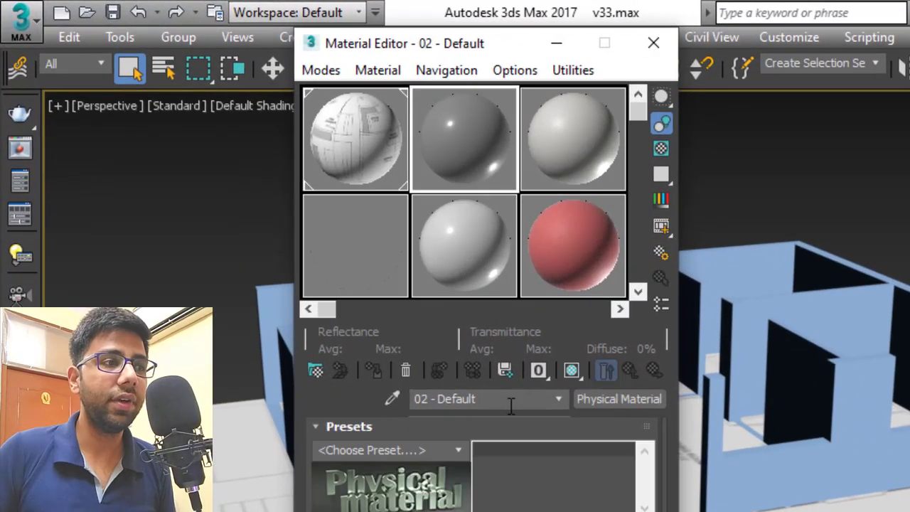
{"action": "left_click_drag", "start_coordinate": [505, 406], "coordinate": [331, 406]}
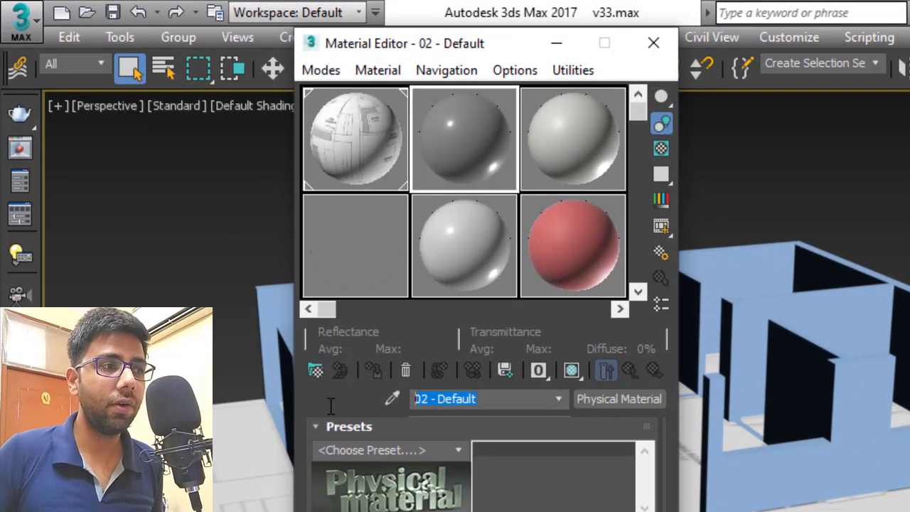
{"action": "type", "text": "American Clay"}
{"action": "type", "text": ": Austin Blush"}
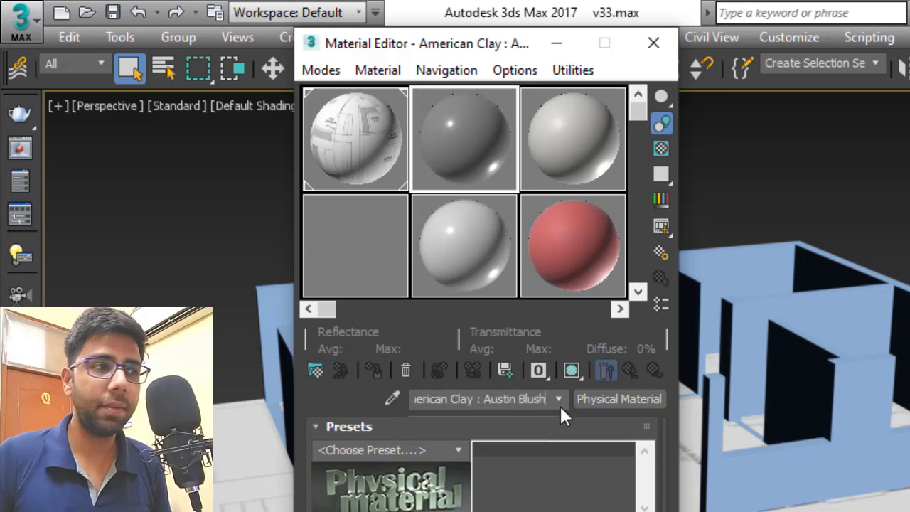
Change the American Clay material's type from Physical Material to VRayMtl.
{"action": "left_click", "coordinate": [633, 401]}
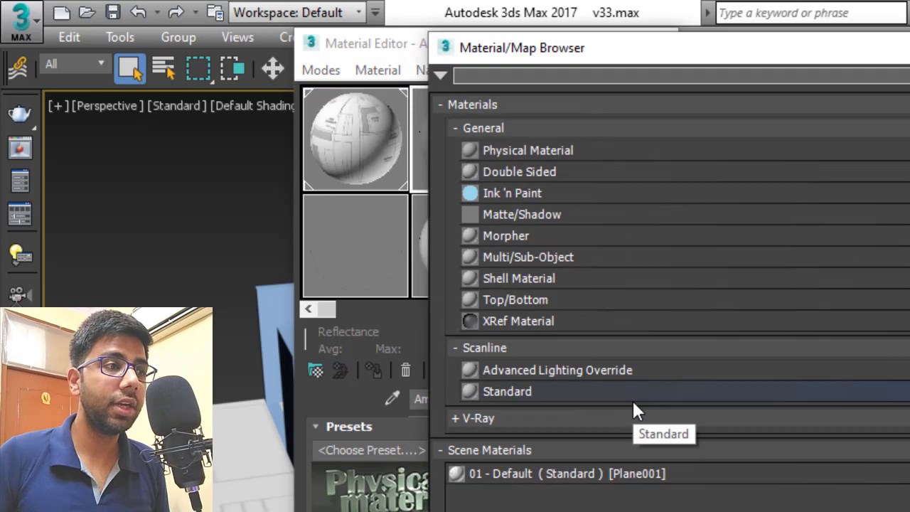
{"action": "left_click", "coordinate": [464, 418]}
{"action": "scroll", "coordinate": [462, 419], "scroll_direction": "down", "scroll_amount": 3}
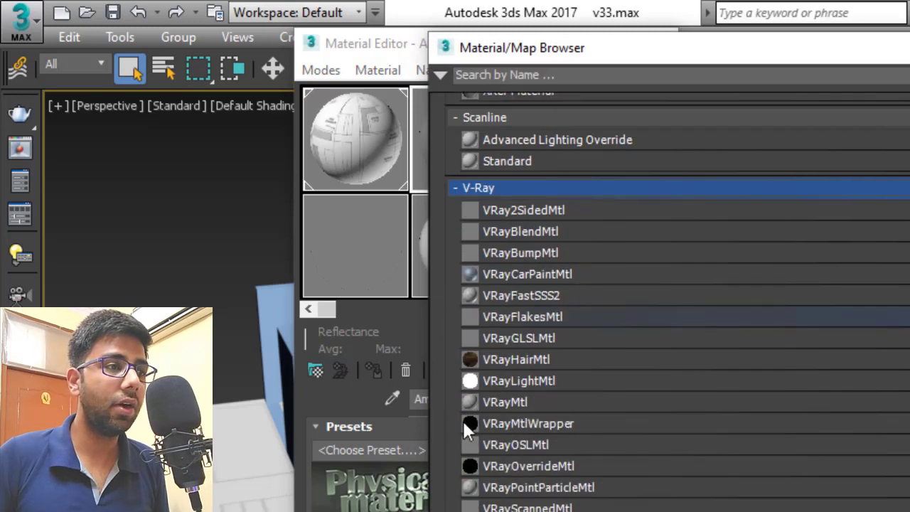
{"action": "double_click", "coordinate": [498, 403]}
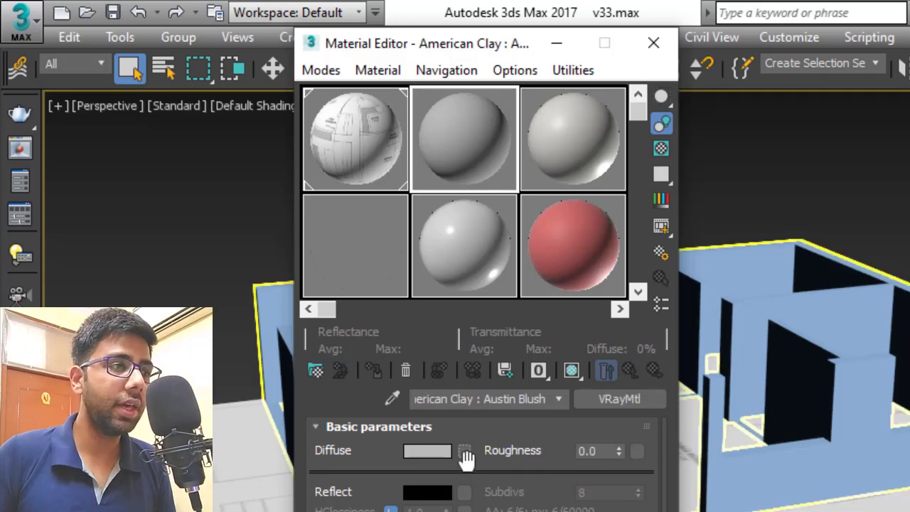
Load the image "Austin Blush D" from folder 34 as a Bitmap map in the material's Diffuse channel.
{"action": "left_click", "coordinate": [467, 455]}
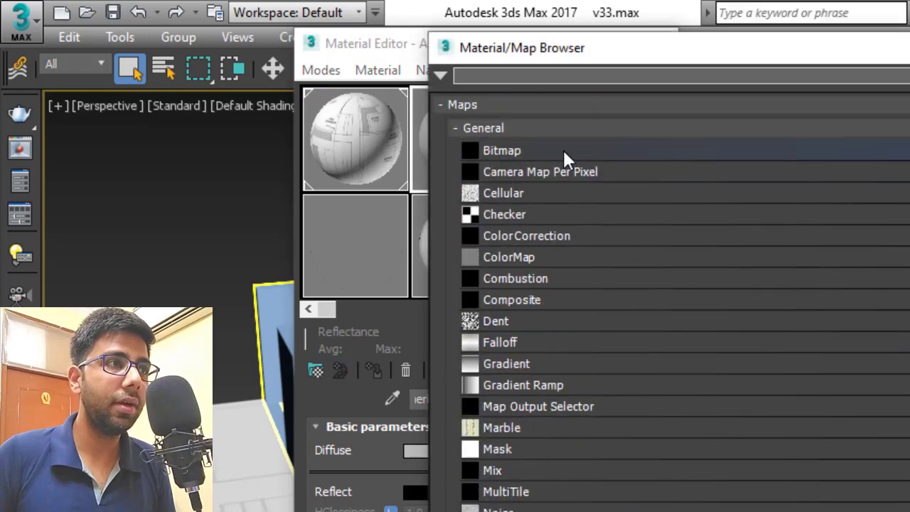
{"action": "double_click", "coordinate": [564, 150]}
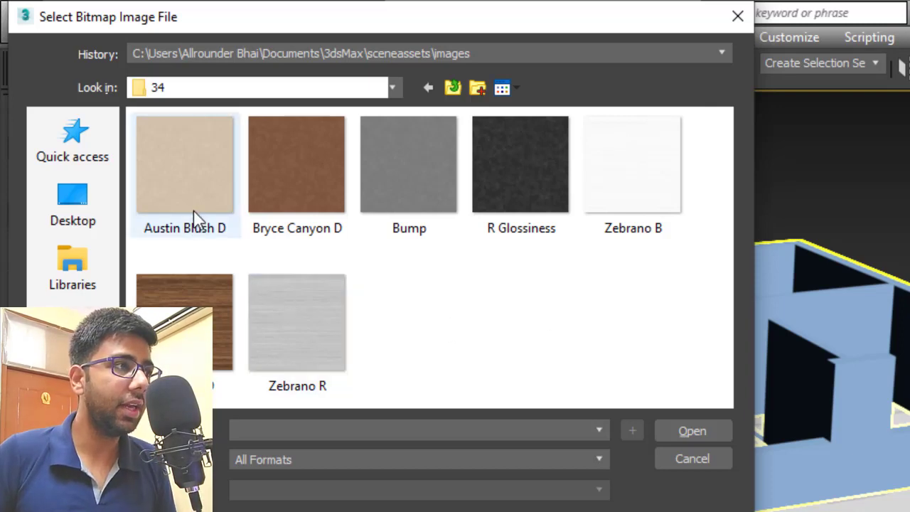
{"action": "left_click", "coordinate": [195, 191]}
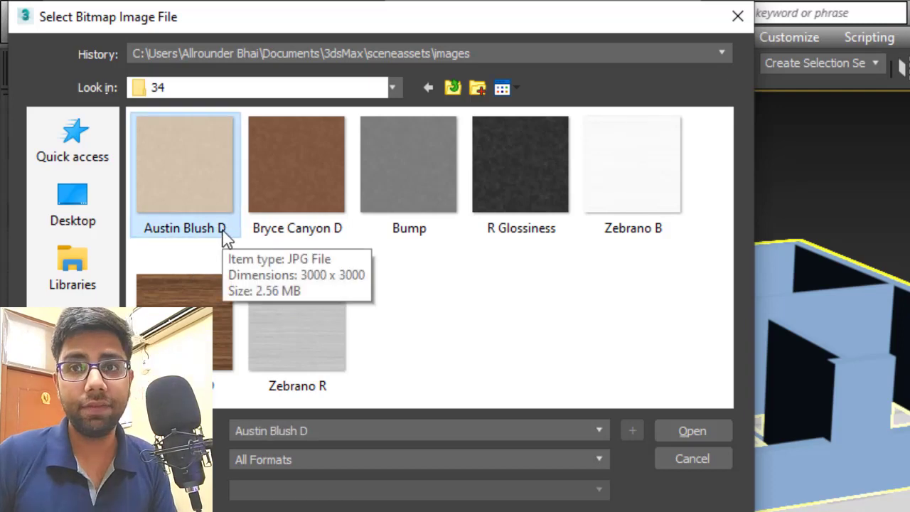
{"action": "left_click", "coordinate": [687, 431]}
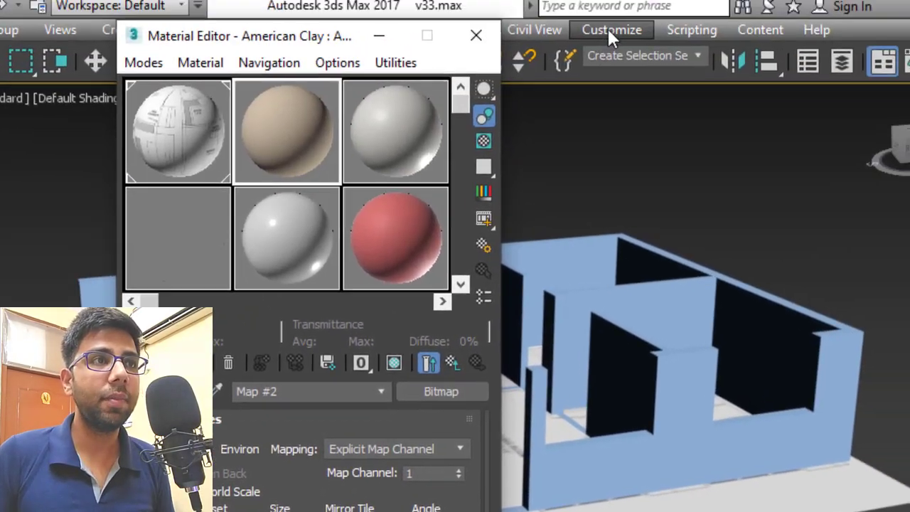
Switch the display unit scale to Generic Units and check the diffuse bitmap's width and height size.
{"action": "left_click", "coordinate": [604, 39]}
{"action": "left_click", "coordinate": [667, 311]}
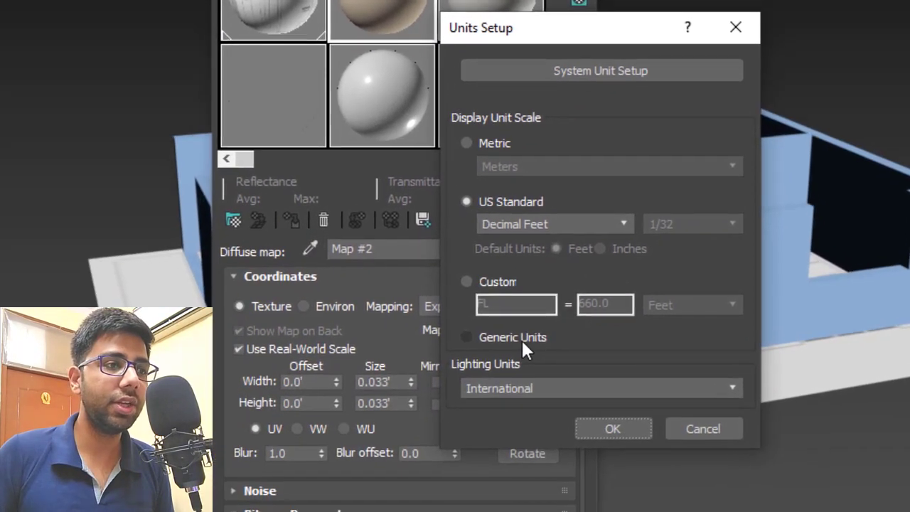
{"action": "left_click", "coordinate": [457, 431]}
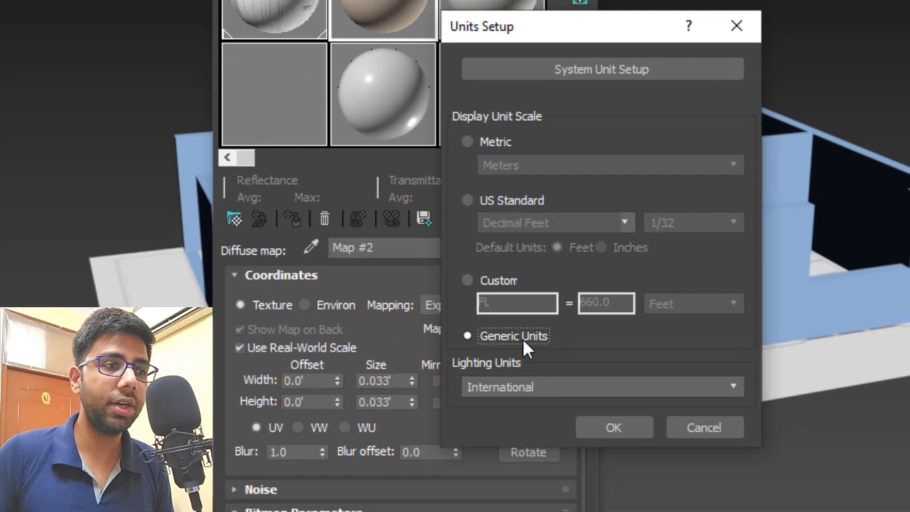
{"action": "left_click", "coordinate": [613, 428]}
{"action": "left_click", "coordinate": [390, 380]}
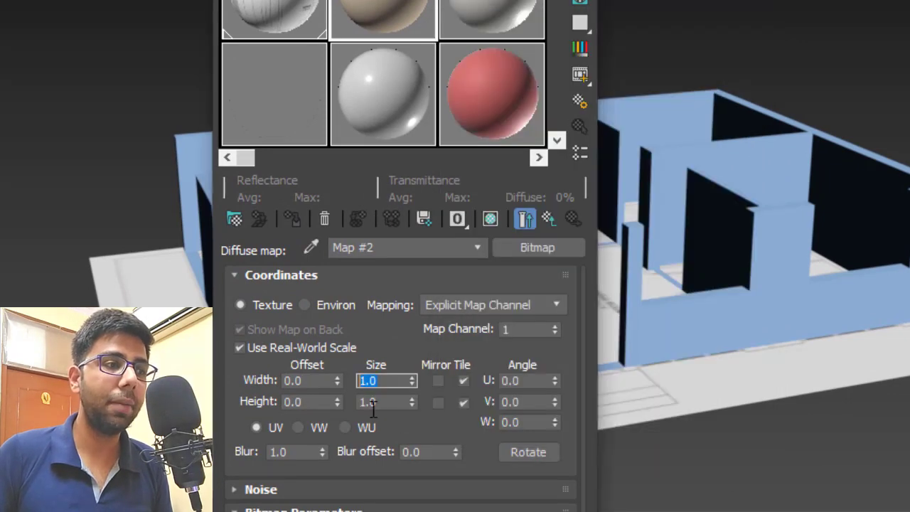
{"action": "left_click", "coordinate": [381, 404]}
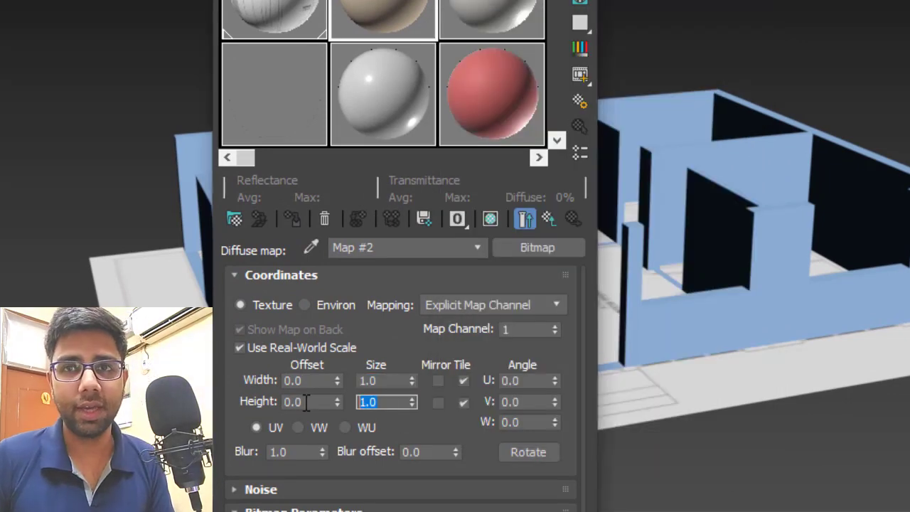
Return to the parent material and set its Reflect colour's Value to 62.
{"action": "left_click", "coordinate": [548, 217]}
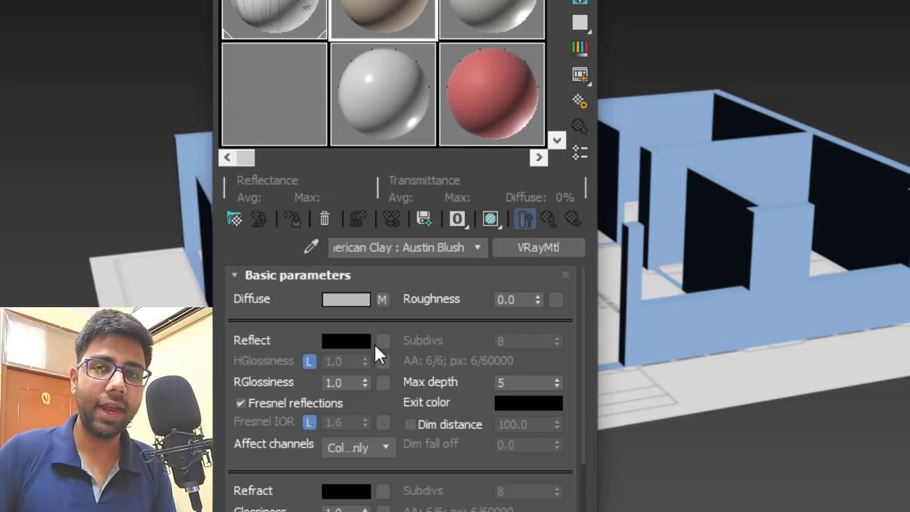
{"action": "left_click", "coordinate": [342, 341]}
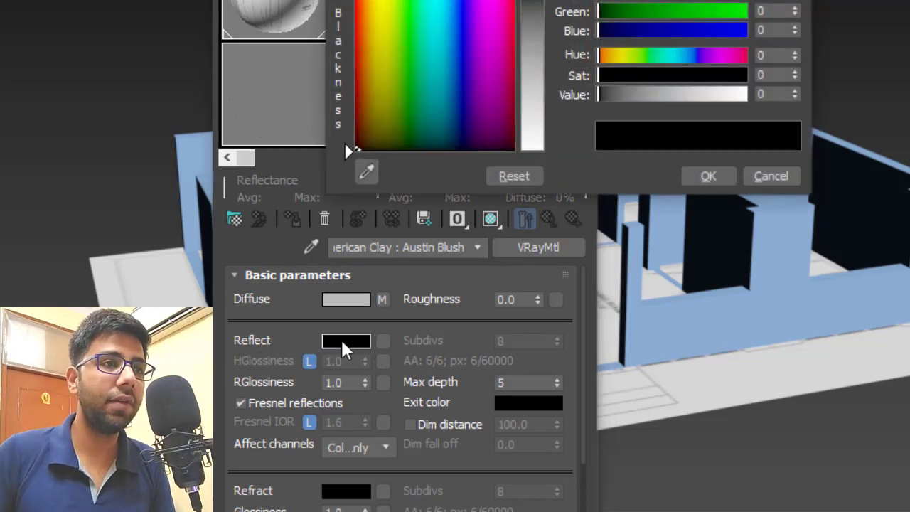
{"action": "type", "text": "62"}
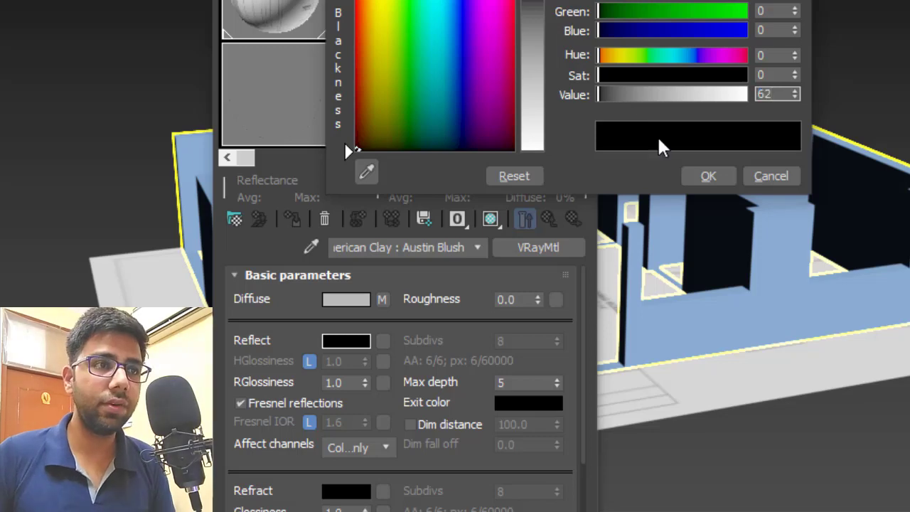
{"action": "left_click", "coordinate": [717, 174]}
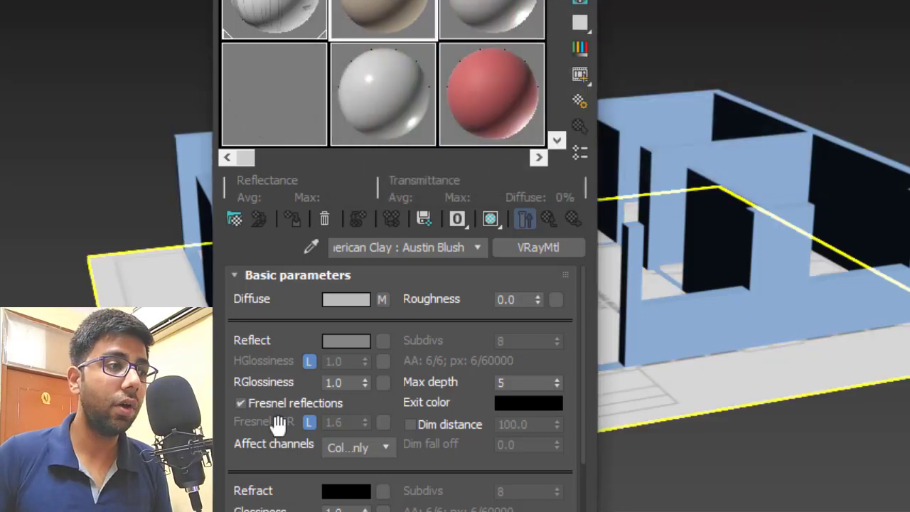
Load the image "R Glossiness" as a Bitmap map in the RGlossiness channel and return to the parent material.
{"action": "left_click", "coordinate": [383, 383]}
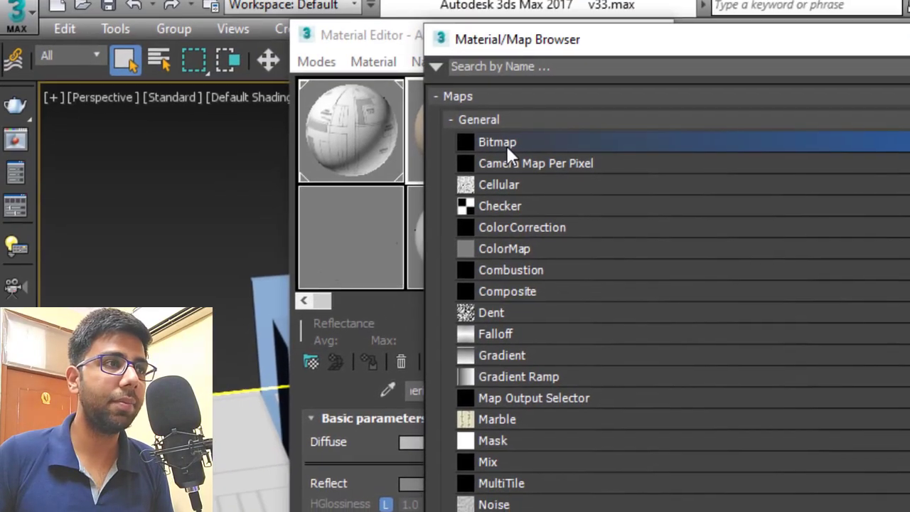
{"action": "double_click", "coordinate": [507, 146]}
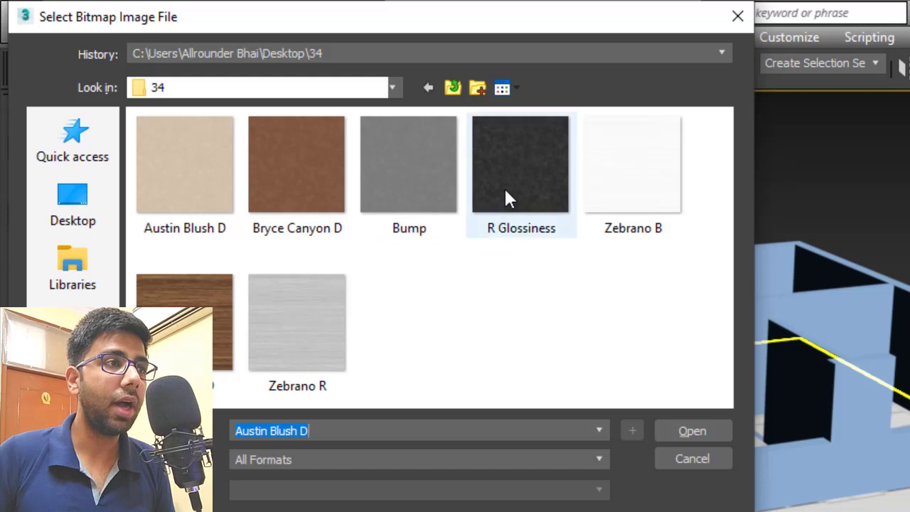
{"action": "left_click", "coordinate": [505, 190]}
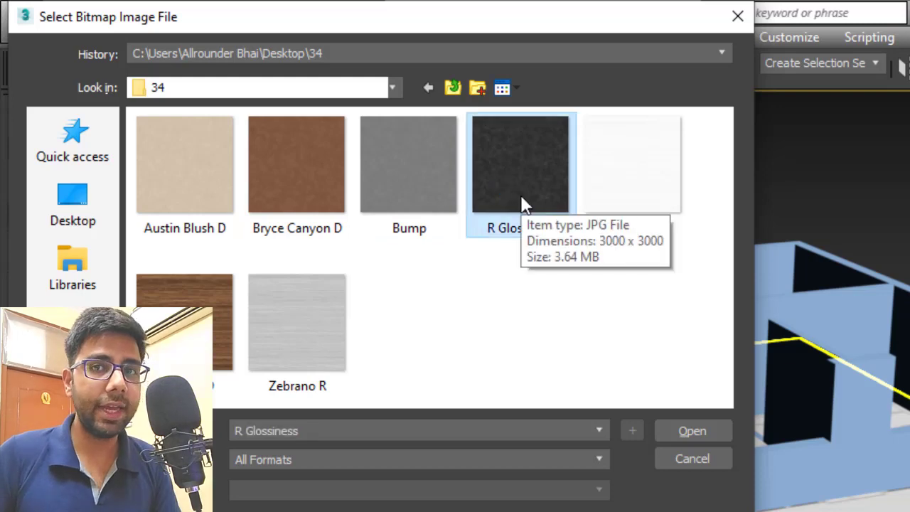
{"action": "left_click", "coordinate": [683, 429]}
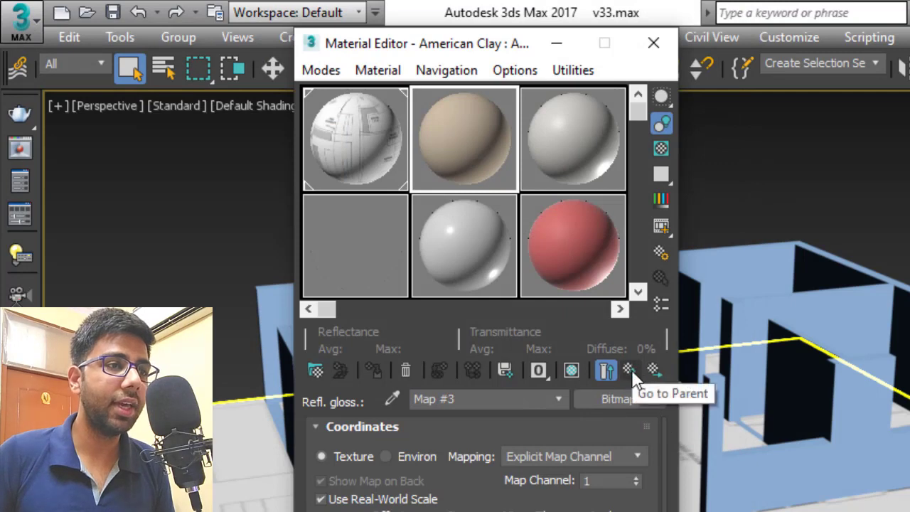
{"action": "left_click", "coordinate": [631, 368]}
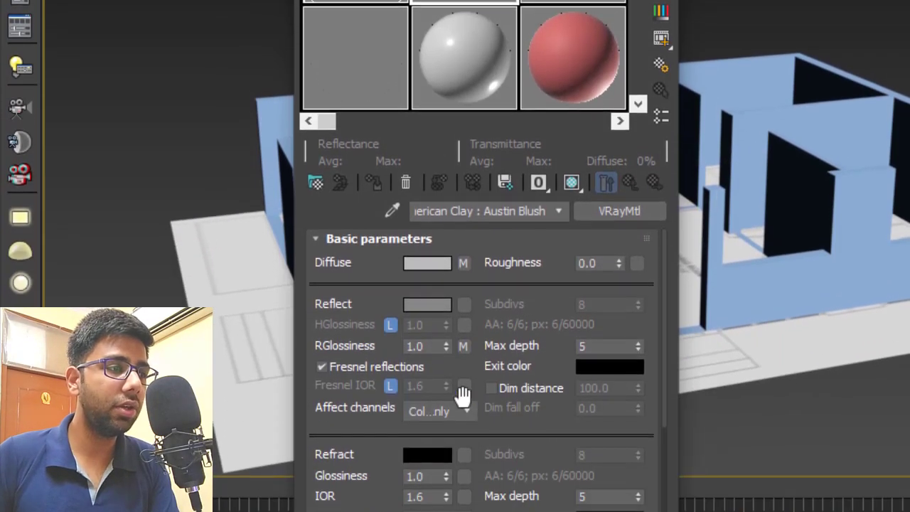
Unlock the Fresnel IOR of the Austin Blush material and set it to 3.4.
{"action": "left_click", "coordinate": [390, 379]}
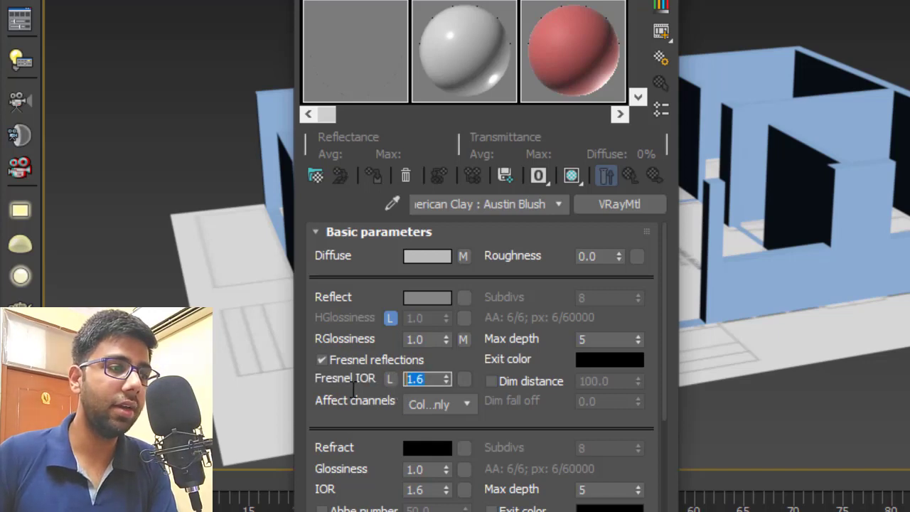
{"action": "type", "text": "3"}
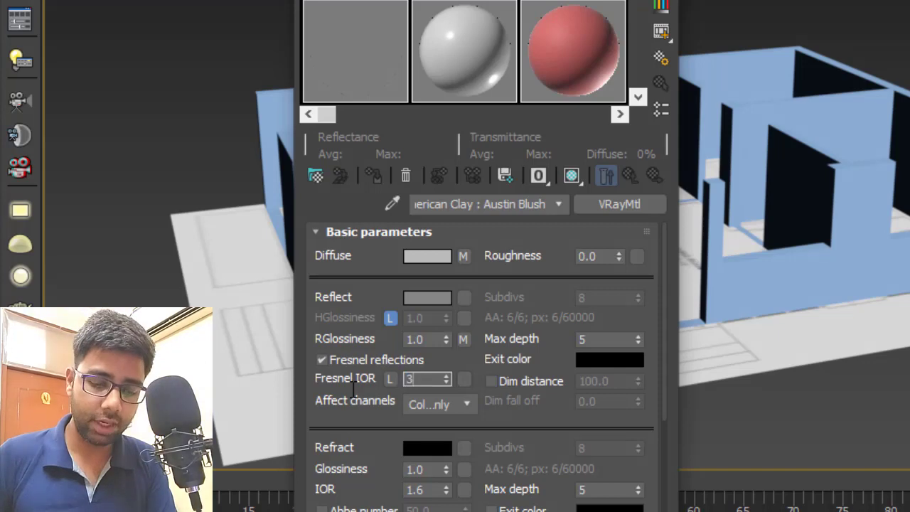
{"action": "type", "text": ".4"}
{"action": "key", "text": "Return"}
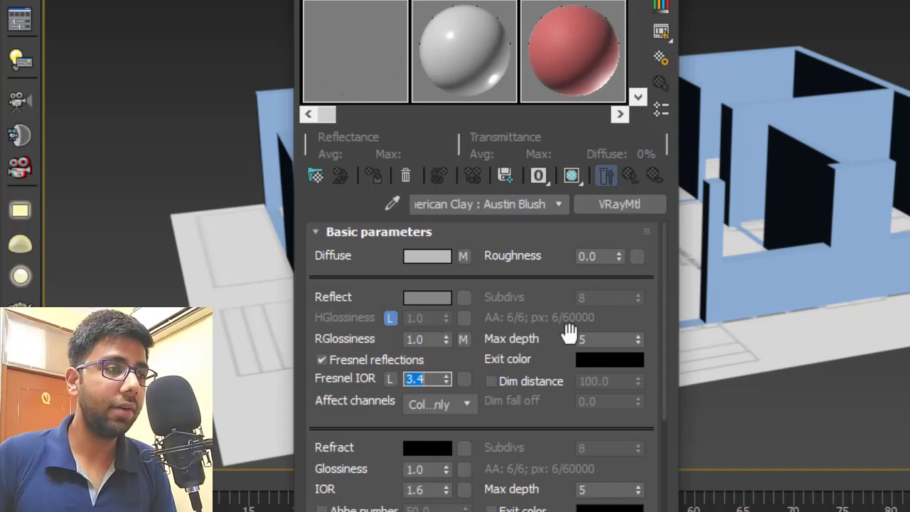
Set the RGlossiness map amount of the Austin Blush material to 18.
{"action": "left_click", "coordinate": [404, 232]}
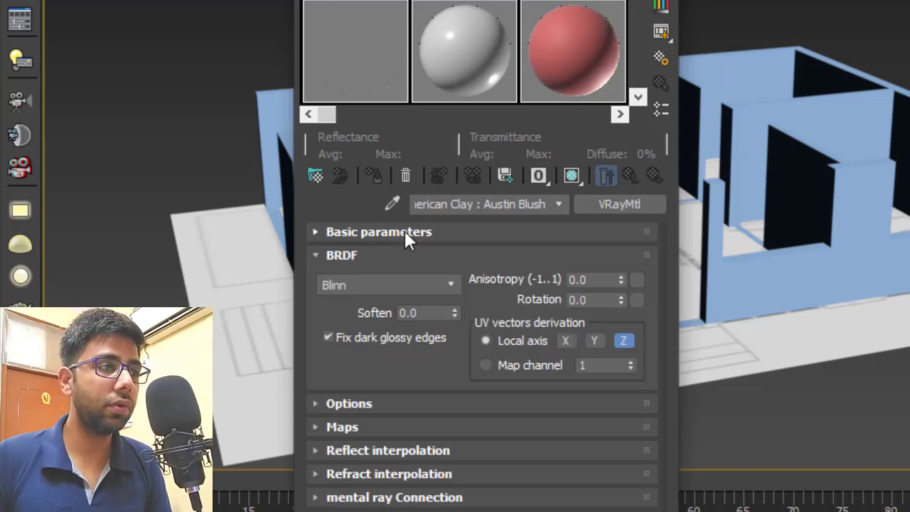
{"action": "left_click", "coordinate": [414, 255]}
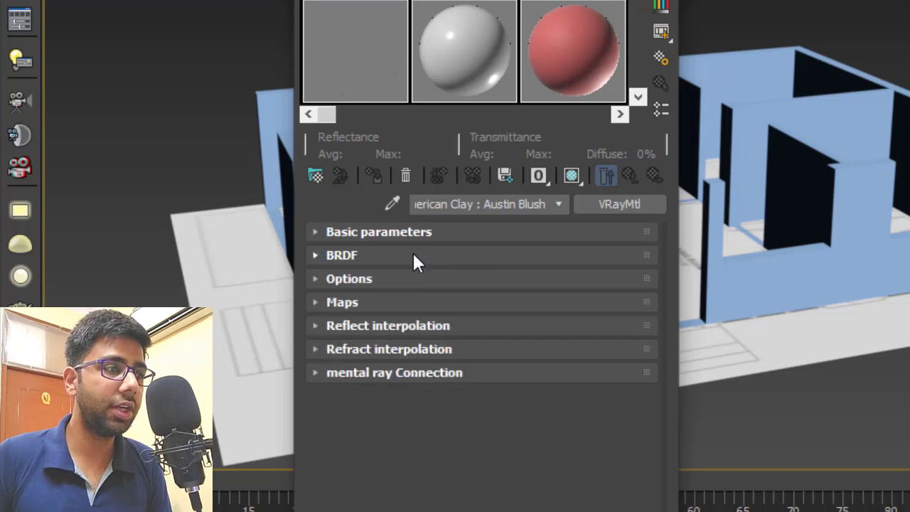
{"action": "left_click", "coordinate": [369, 301]}
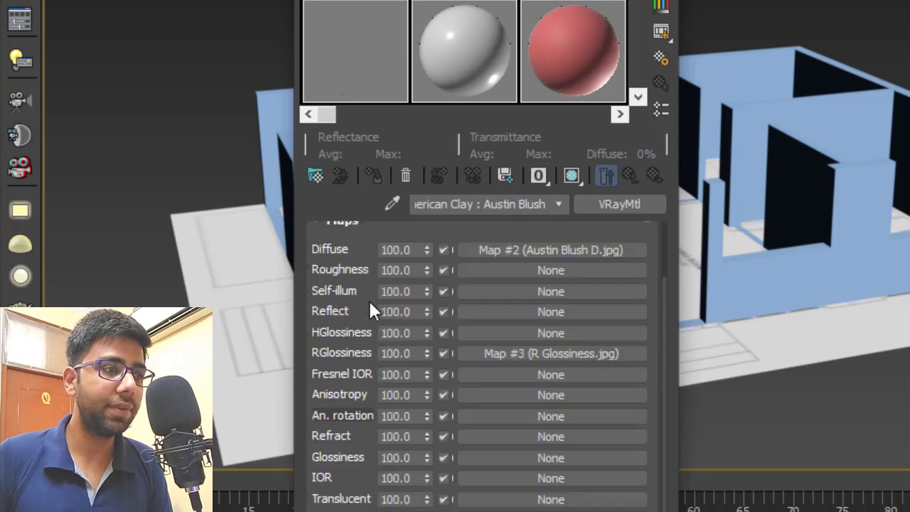
{"action": "double_click", "coordinate": [416, 354]}
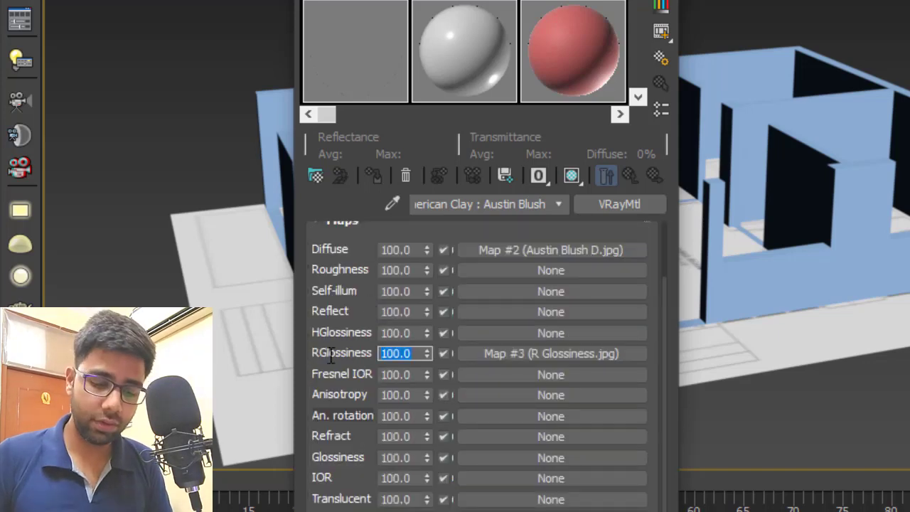
{"action": "type", "text": "18"}
{"action": "key", "text": "Return"}
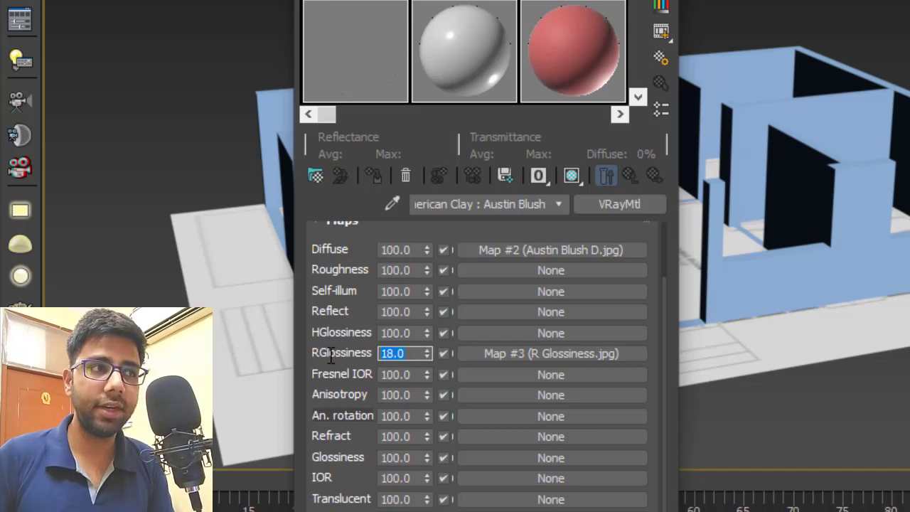
Load the image "Bump" from folder 34 as a Bitmap map in the Bump channel and return to the parent material.
{"action": "scroll", "coordinate": [655, 348], "scroll_direction": "down", "scroll_amount": 3}
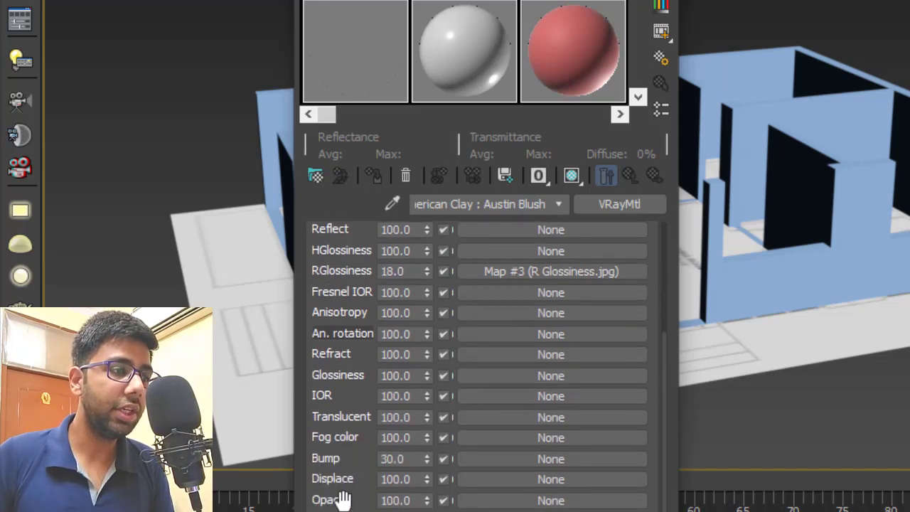
{"action": "left_click", "coordinate": [553, 456]}
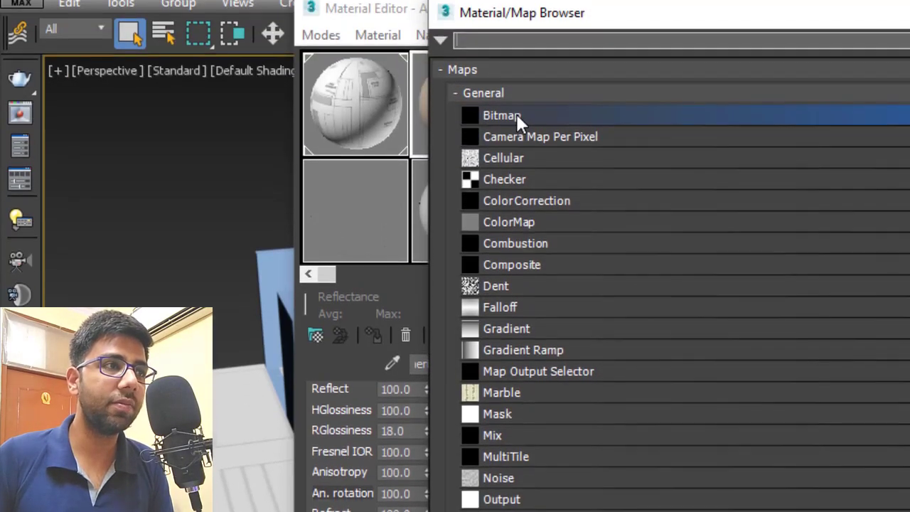
{"action": "double_click", "coordinate": [517, 118]}
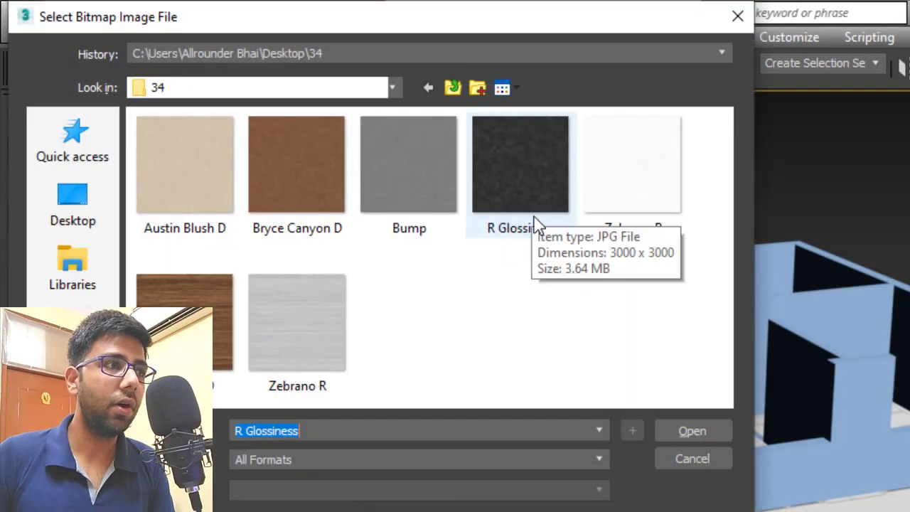
{"action": "left_click", "coordinate": [401, 182]}
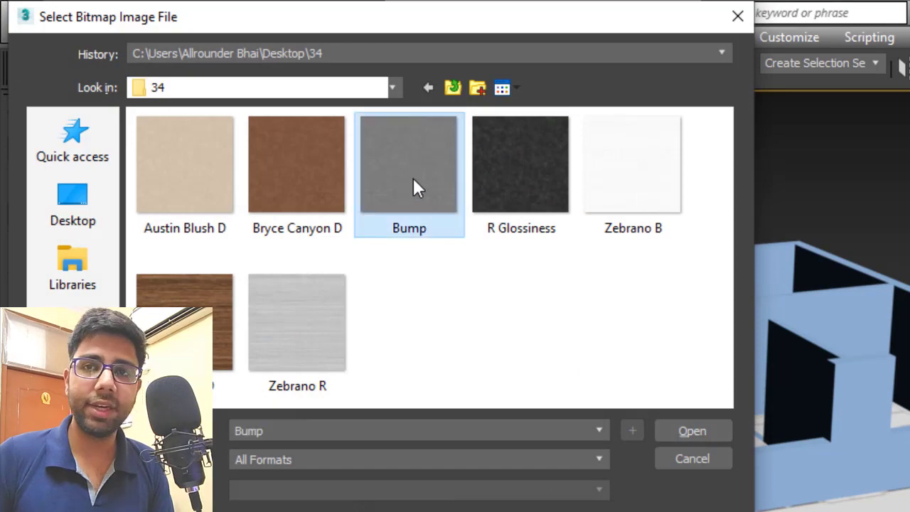
{"action": "left_click", "coordinate": [678, 437]}
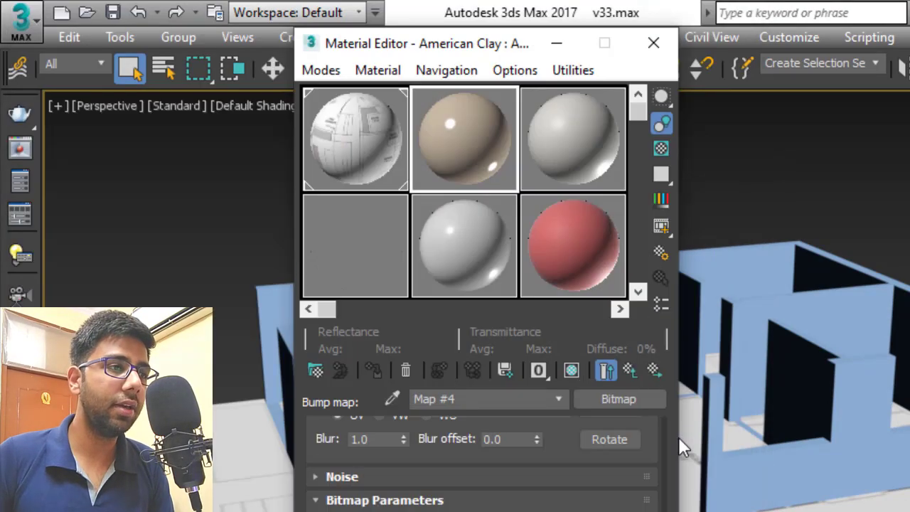
{"action": "left_click", "coordinate": [631, 369]}
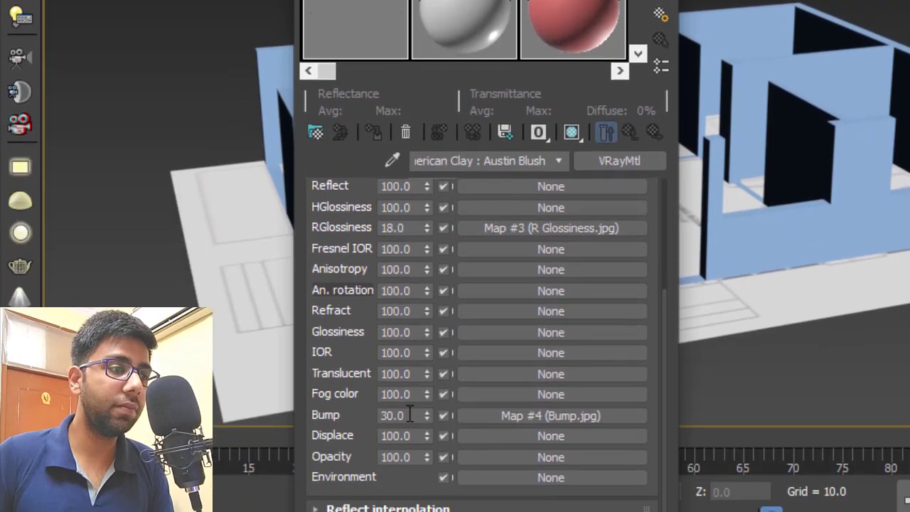
Set the Bump map amount to 26 and check the material in an enlarged sample preview.
{"action": "double_click", "coordinate": [409, 416]}
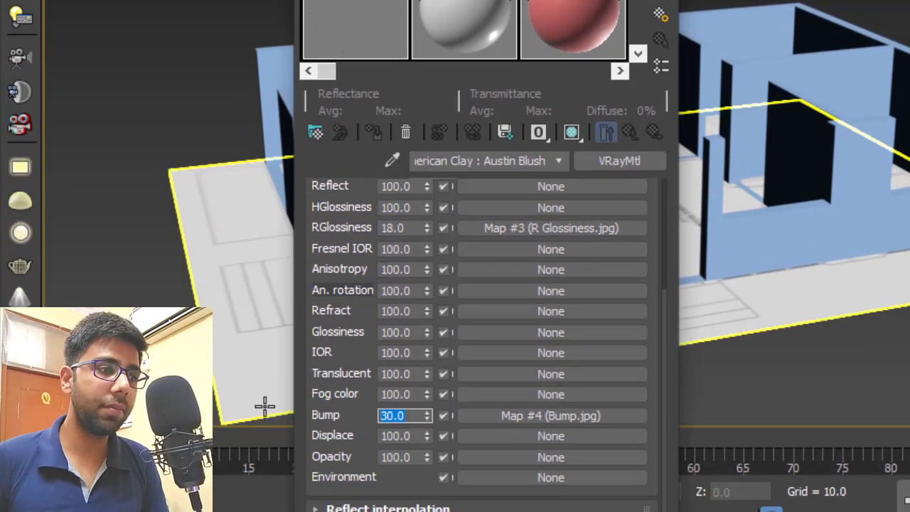
{"action": "type", "text": "26"}
{"action": "key", "text": "Return"}
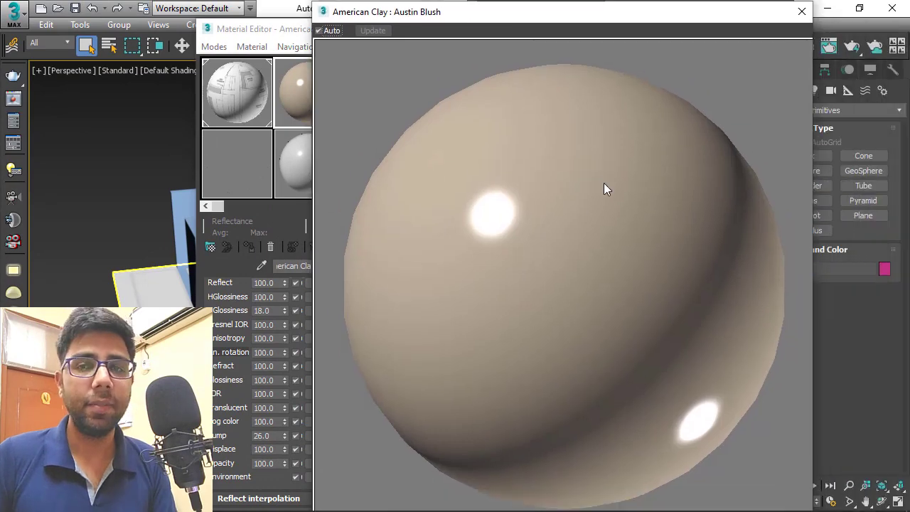
{"action": "left_click", "coordinate": [802, 11]}
Assign the Austin Blush material to the house walls and show its texture in the viewport.
{"action": "left_click_drag", "start_coordinate": [320, 30], "coordinate": [154, 32]}
{"action": "left_click", "coordinate": [360, 213]}
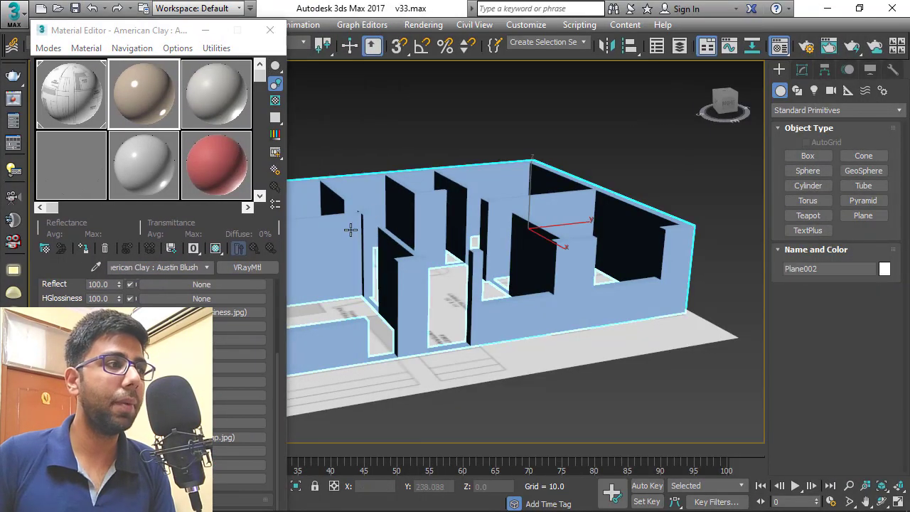
{"action": "left_click", "coordinate": [85, 250]}
{"action": "left_click", "coordinate": [216, 248]}
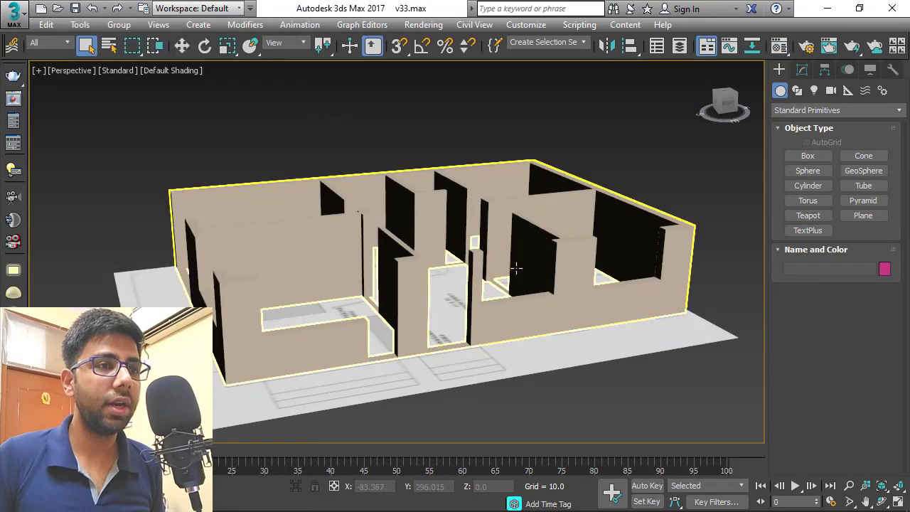
In Polygon mode, select both faces of the TV section wall in the room beside the washbasin, plus the wall's two end faces.
{"action": "middle_click_drag", "start_coordinate": [592, 215], "coordinate": [480, 229], "text": "alt"}
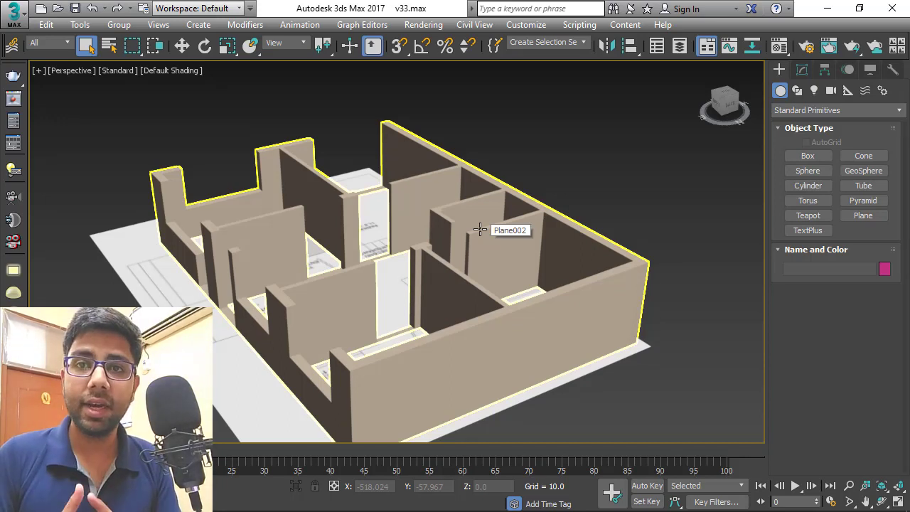
{"action": "mouse_move", "coordinate": [496, 254]}
{"action": "middle_mouse_down", "text": "alt"}
{"action": "mouse_move", "coordinate": [471, 258]}
{"action": "mouse_move", "coordinate": [491, 263]}
{"action": "middle_mouse_up", "text": "alt"}
{"action": "left_click", "coordinate": [490, 263]}
{"action": "scroll", "coordinate": [491, 249], "scroll_direction": "up", "scroll_amount": 3}
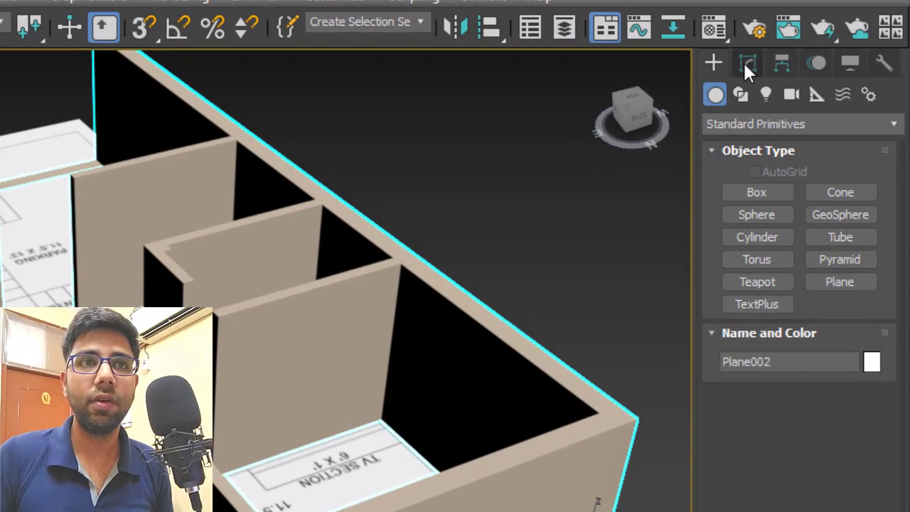
{"action": "left_click", "coordinate": [746, 64]}
{"action": "left_click", "coordinate": [823, 372]}
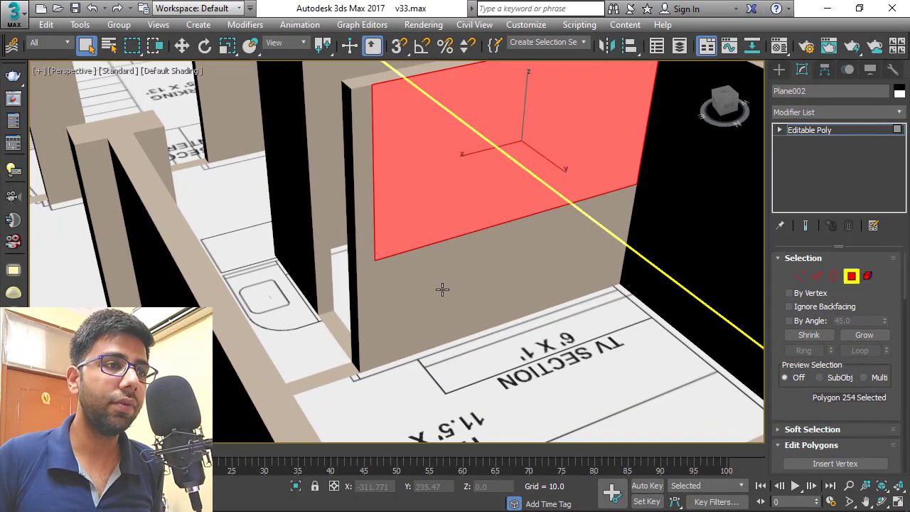
{"action": "left_click", "coordinate": [123, 360], "text": "ctrl"}
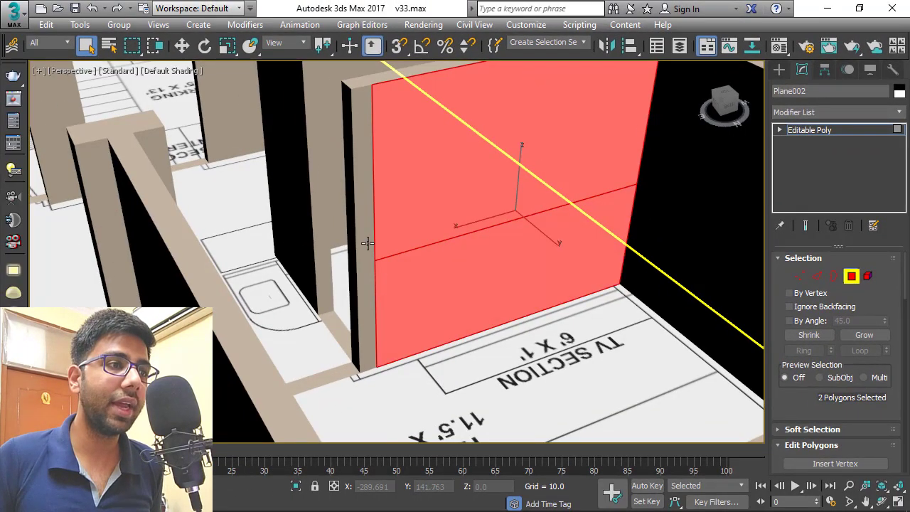
{"action": "left_click", "coordinate": [367, 243], "text": "ctrl"}
{"action": "left_click", "coordinate": [368, 292], "text": "ctrl"}
{"action": "scroll", "coordinate": [577, 218], "scroll_direction": "down", "scroll_amount": 5}
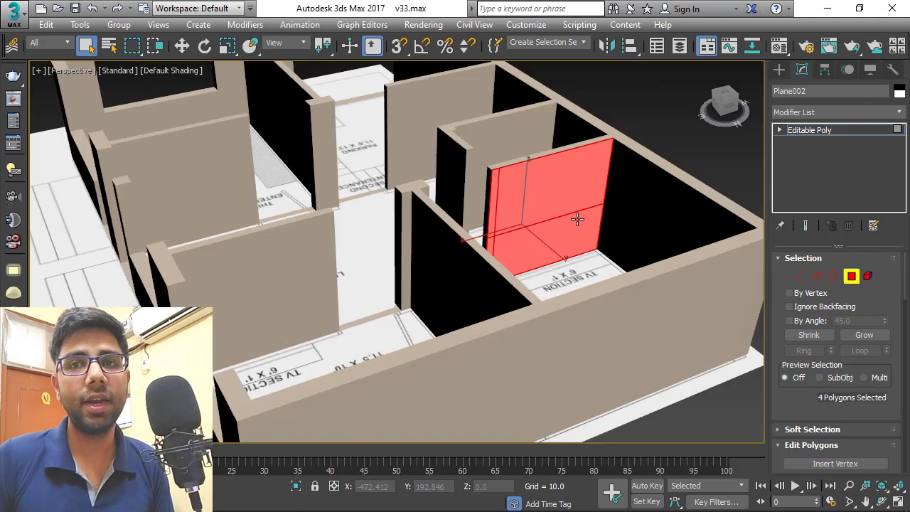
Add the upper and lower faces of the other 11.5' x 10' room's TV section wall to the polygon selection.
{"action": "scroll", "coordinate": [255, 290], "scroll_direction": "up", "scroll_amount": 5}
{"action": "left_click", "coordinate": [251, 264], "text": "ctrl"}
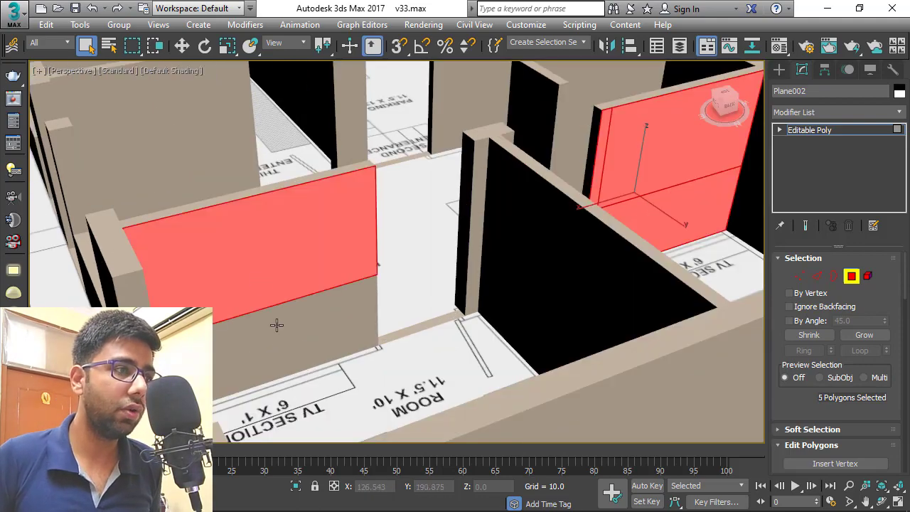
{"action": "left_click", "coordinate": [278, 331], "text": "ctrl"}
{"action": "scroll", "coordinate": [279, 331], "scroll_direction": "down", "scroll_amount": 5}
Add the upper and lower faces of the living room wall between the first and third entrances to the polygon selection.
{"action": "middle_click_drag", "start_coordinate": [408, 277], "coordinate": [421, 228], "text": "alt"}
{"action": "scroll", "coordinate": [380, 186], "scroll_direction": "up", "scroll_amount": 5}
{"action": "left_click", "coordinate": [379, 173], "text": "ctrl"}
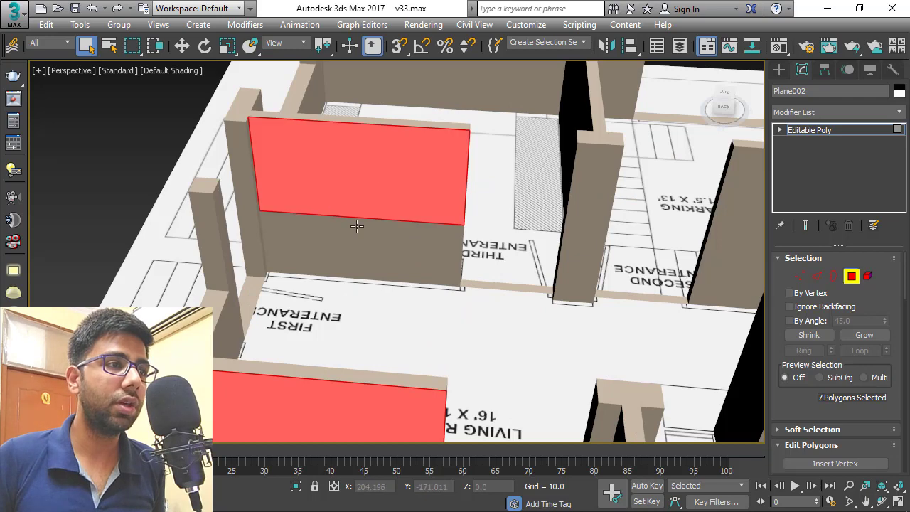
{"action": "left_click", "coordinate": [383, 239], "text": "ctrl"}
{"action": "scroll", "coordinate": [349, 232], "scroll_direction": "down", "scroll_amount": 5}
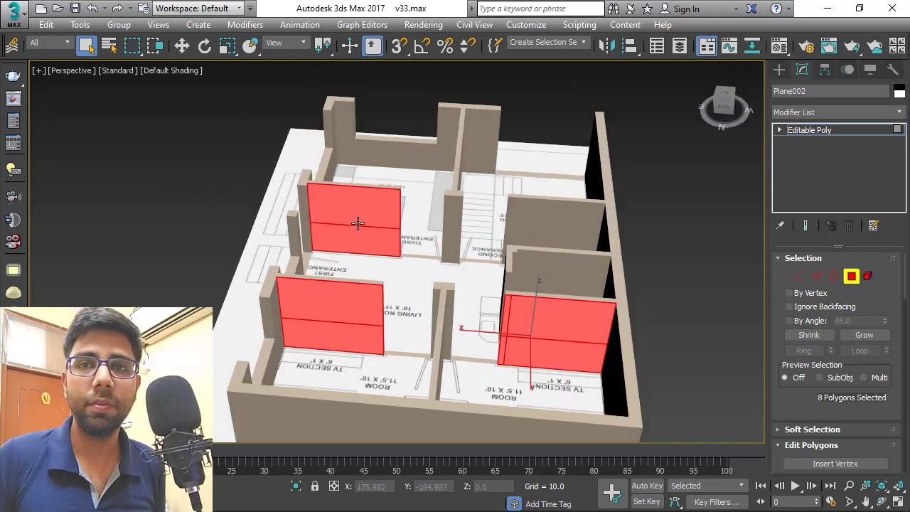
{"action": "middle_click_drag", "start_coordinate": [326, 223], "coordinate": [536, 231], "text": "alt"}
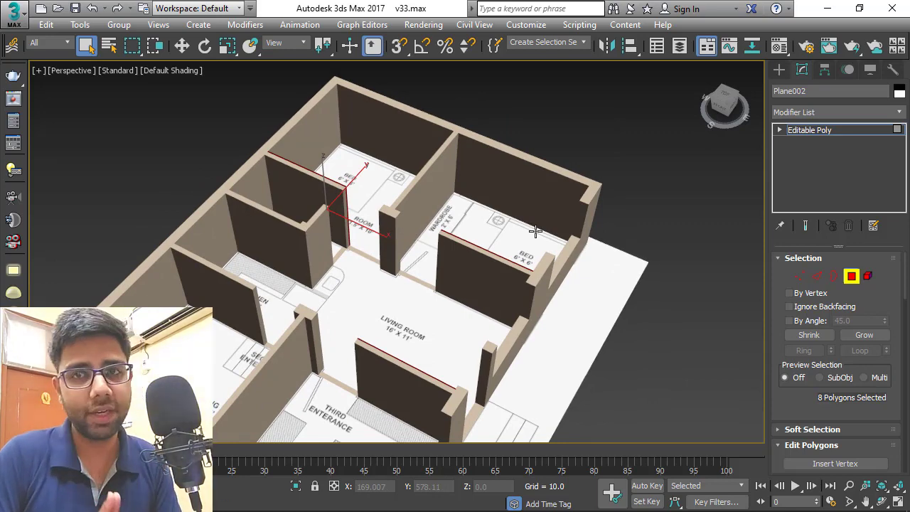
Name the material in the third sample slot "Amrican Clay : Bryce Canyon" and change its type to VRayMtl.
{"action": "key", "text": "m"}
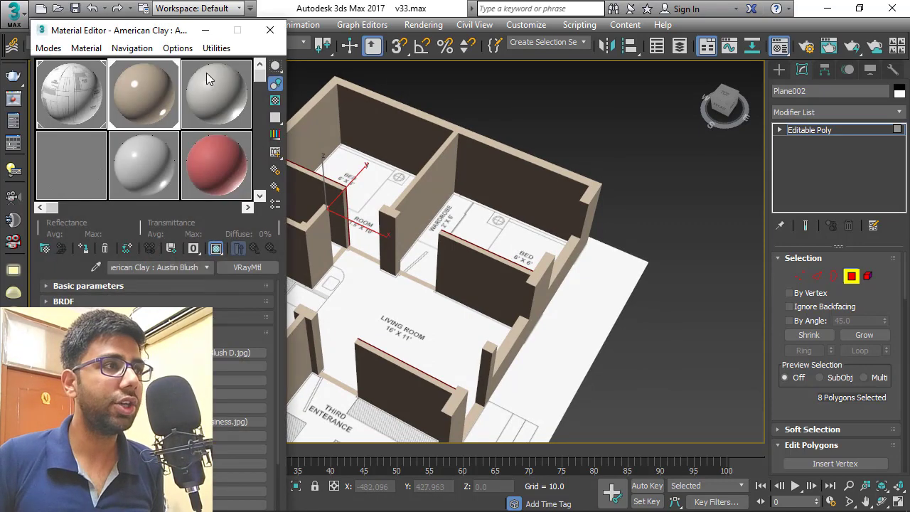
{"action": "left_click", "coordinate": [210, 91]}
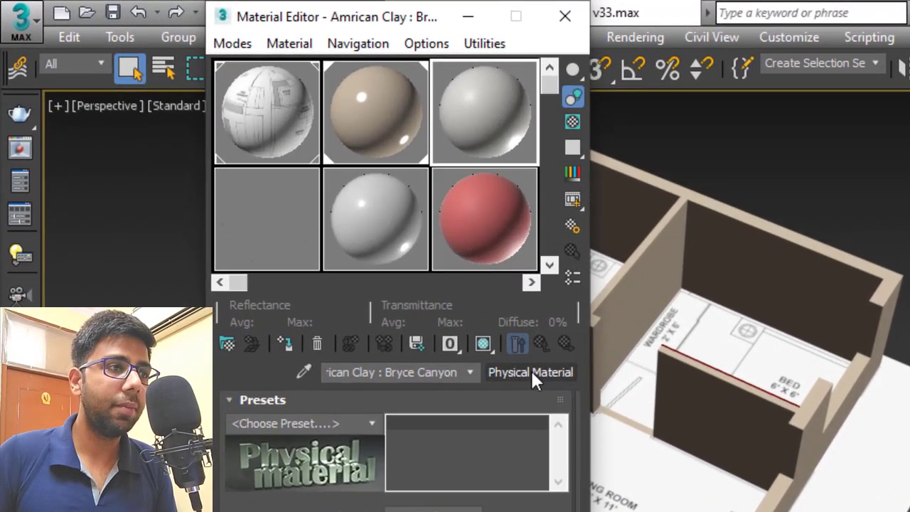
{"action": "left_click", "coordinate": [357, 248]}
{"action": "scroll", "coordinate": [580, 398], "scroll_direction": "down", "scroll_amount": 3}
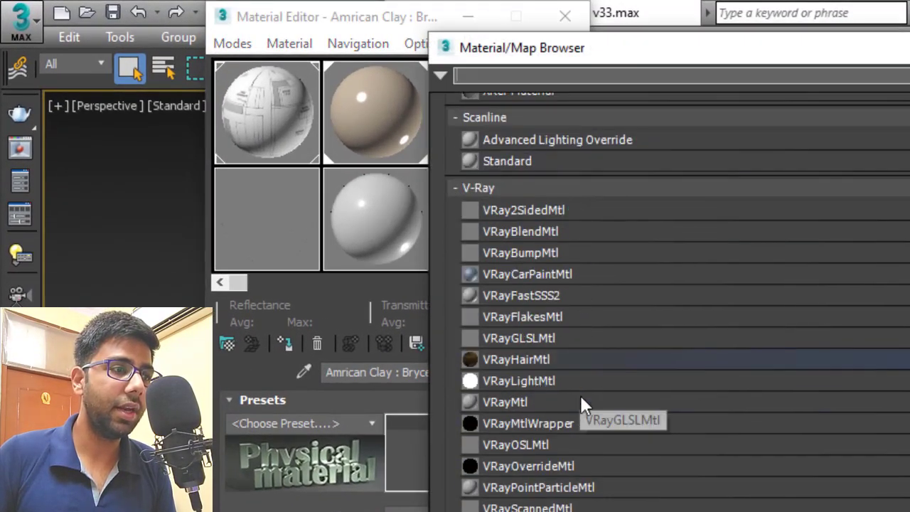
{"action": "left_click", "coordinate": [525, 400]}
{"action": "double_click", "coordinate": [525, 401]}
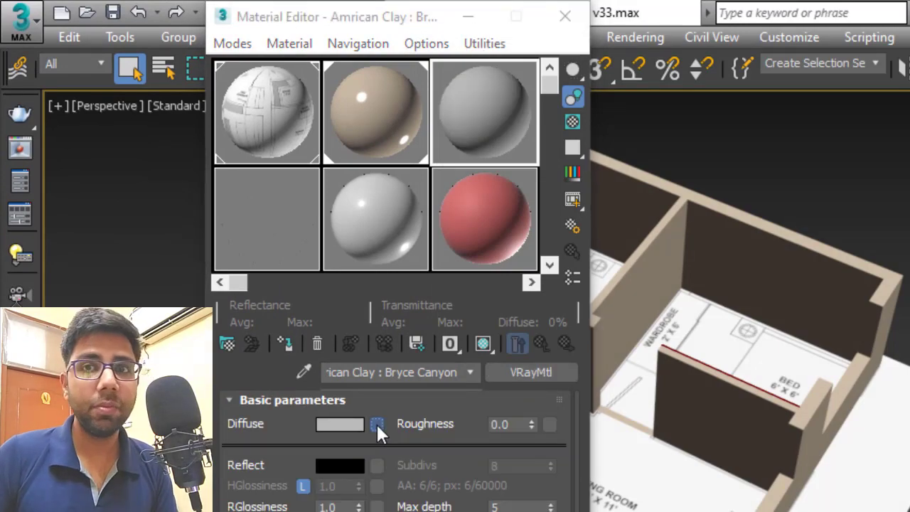
Load the image "Bryce Canyon D" from folder 34 as a Bitmap map in the Bryce Canyon material's Diffuse channel.
{"action": "left_click", "coordinate": [377, 424]}
{"action": "scroll", "coordinate": [523, 205], "scroll_direction": "up", "scroll_amount": 4}
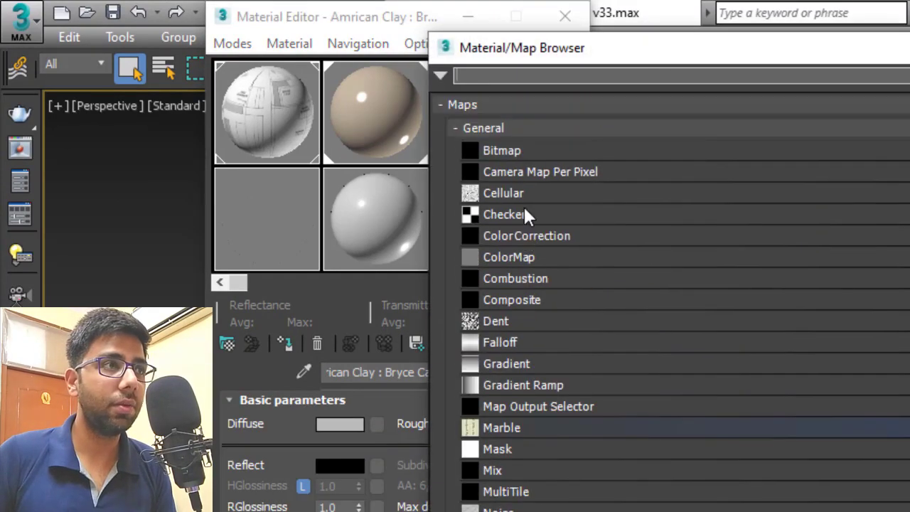
{"action": "double_click", "coordinate": [528, 151]}
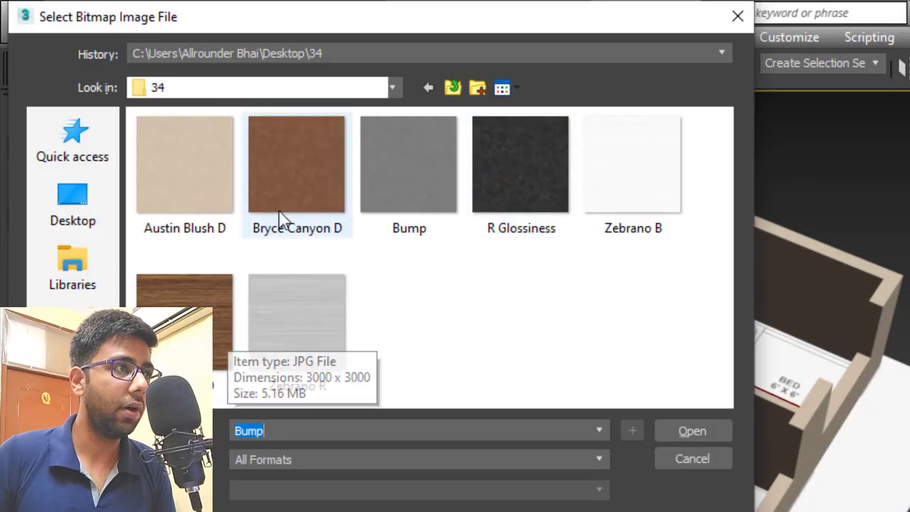
{"action": "left_click", "coordinate": [285, 178]}
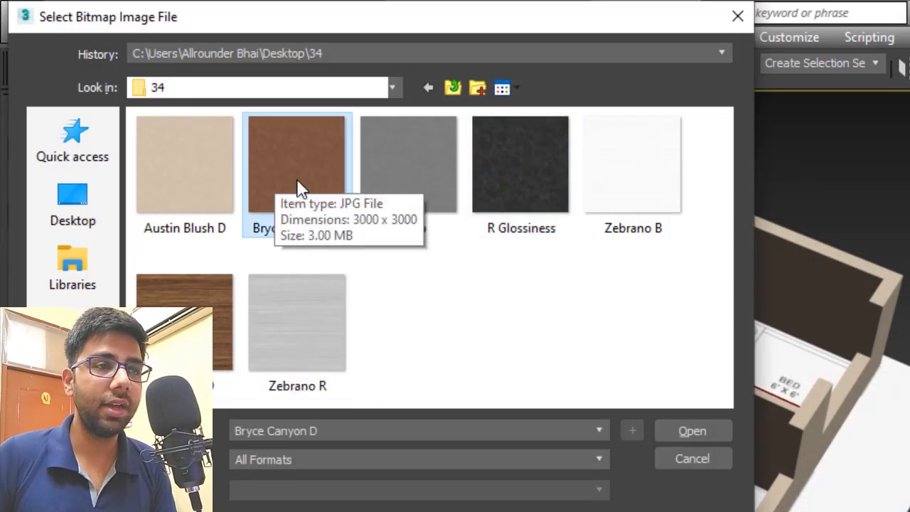
{"action": "left_click", "coordinate": [690, 433]}
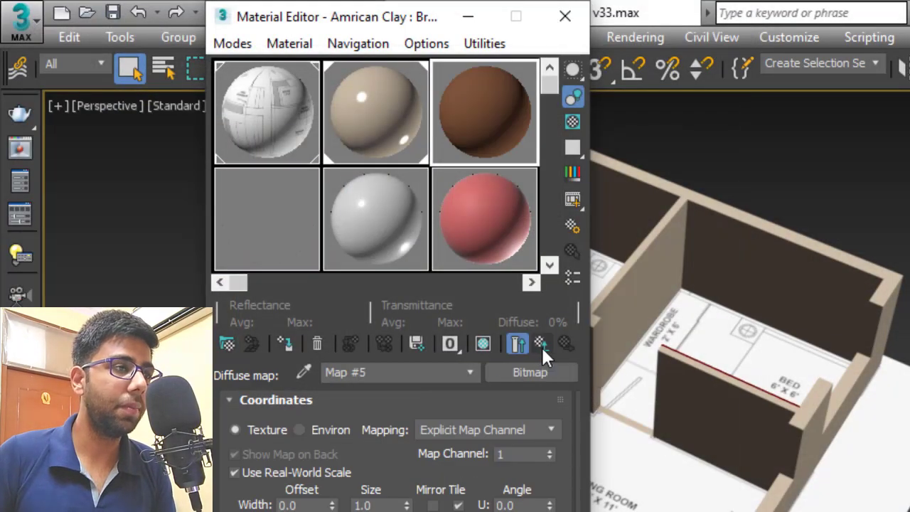
Return to the Bryce Canyon material's main parameters and set its Reflect color value to 62.
{"action": "left_click", "coordinate": [541, 345]}
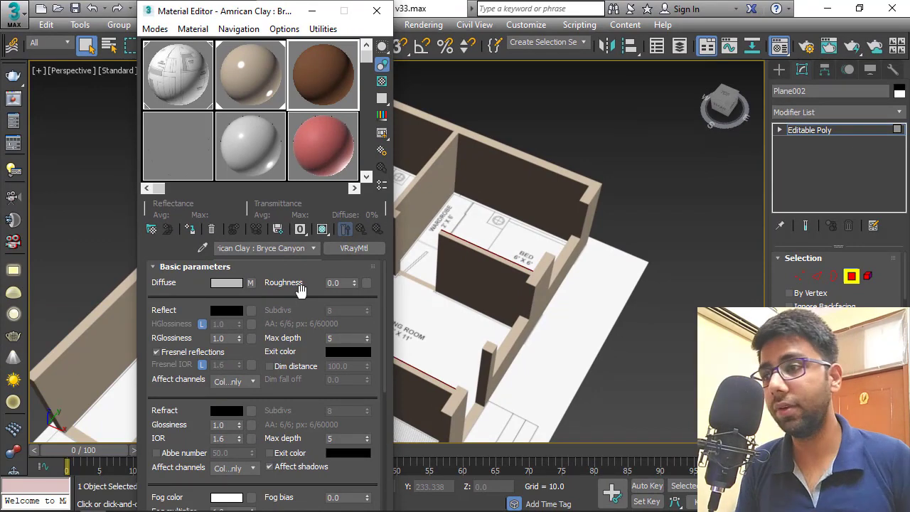
{"action": "left_click", "coordinate": [238, 310]}
{"action": "double_click", "coordinate": [569, 163]}
{"action": "type", "text": "62"}
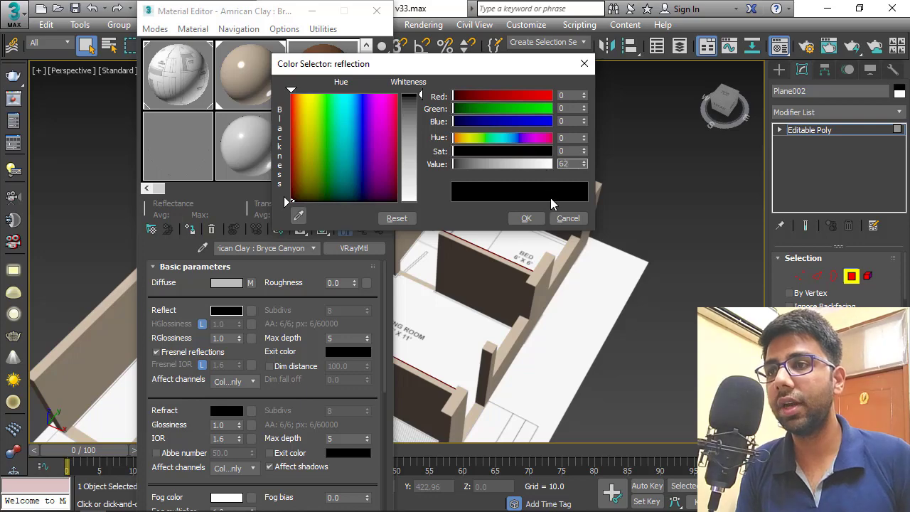
{"action": "left_click", "coordinate": [527, 219]}
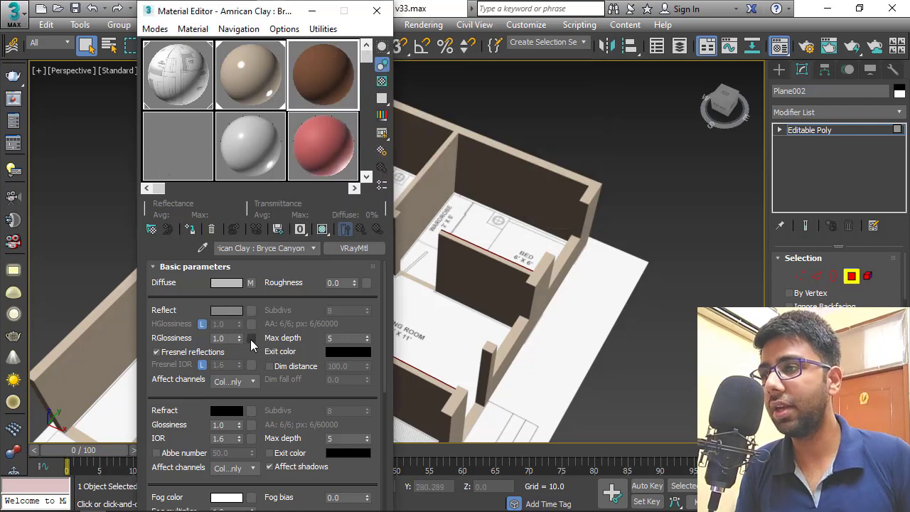
Load the image "R Glossiness" from folder 34 as a Bitmap map in the Bryce Canyon material's RGlossiness channel.
{"action": "left_click", "coordinate": [251, 338]}
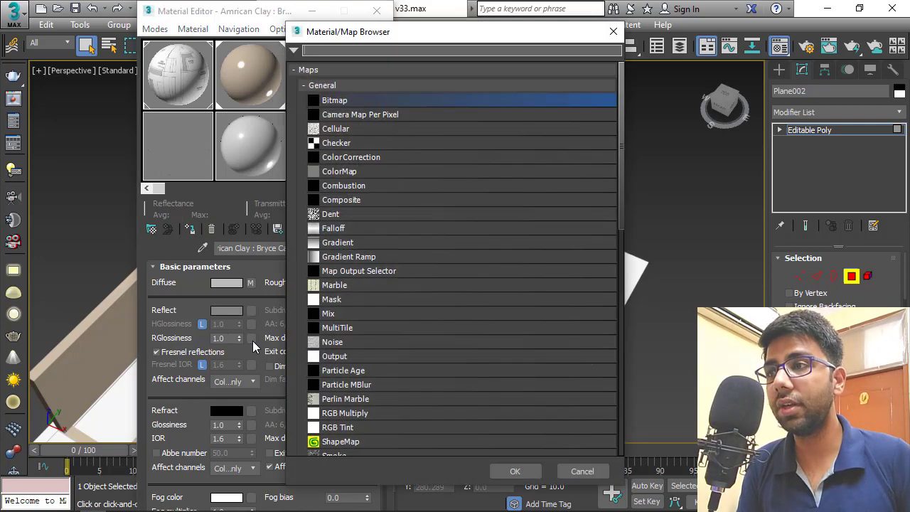
{"action": "double_click", "coordinate": [365, 101]}
{"action": "left_click", "coordinate": [347, 119]}
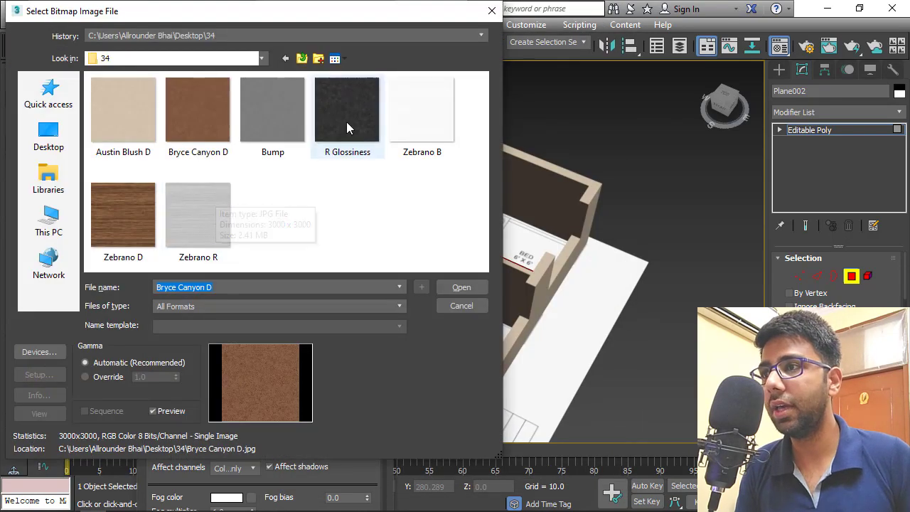
{"action": "left_click", "coordinate": [459, 289]}
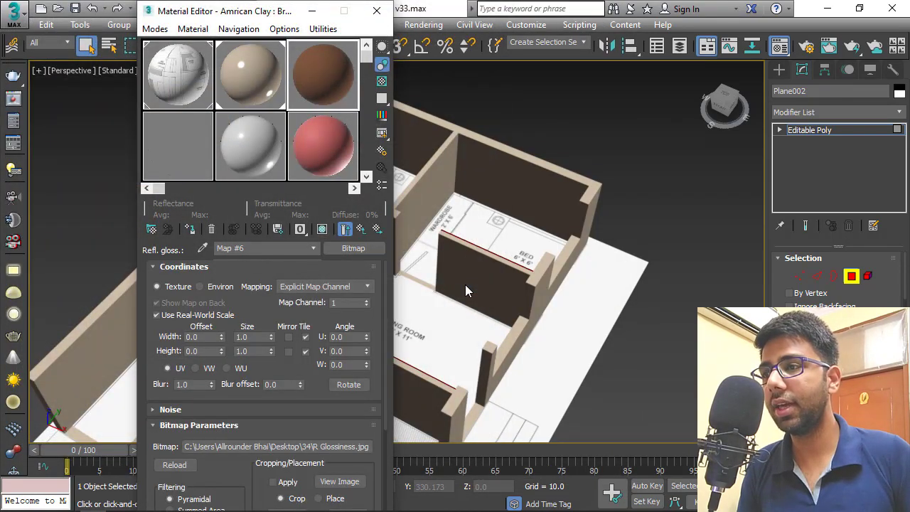
{"action": "left_click", "coordinate": [361, 228]}
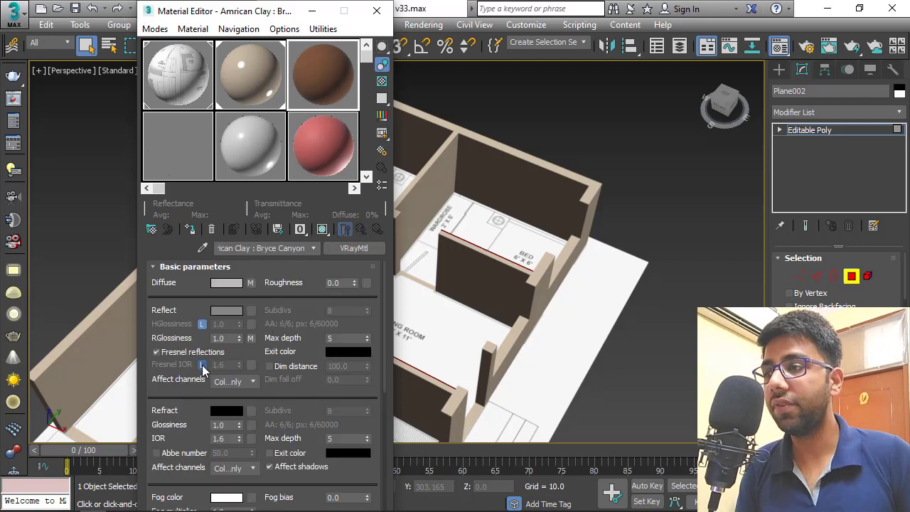
Unlock the Bryce Canyon material's Fresnel IOR and set it to 3.4, and set the RGlossiness map amount to 18.
{"action": "left_click", "coordinate": [203, 365]}
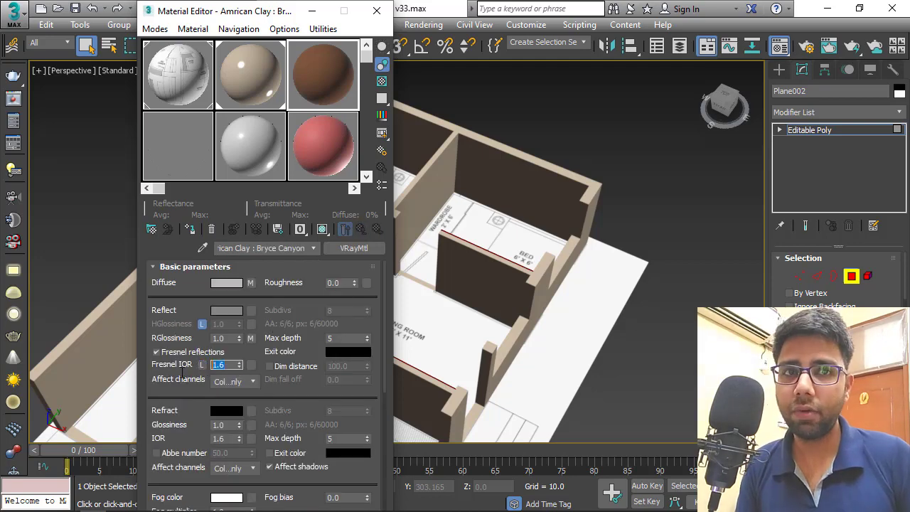
{"action": "type", "text": "3.4"}
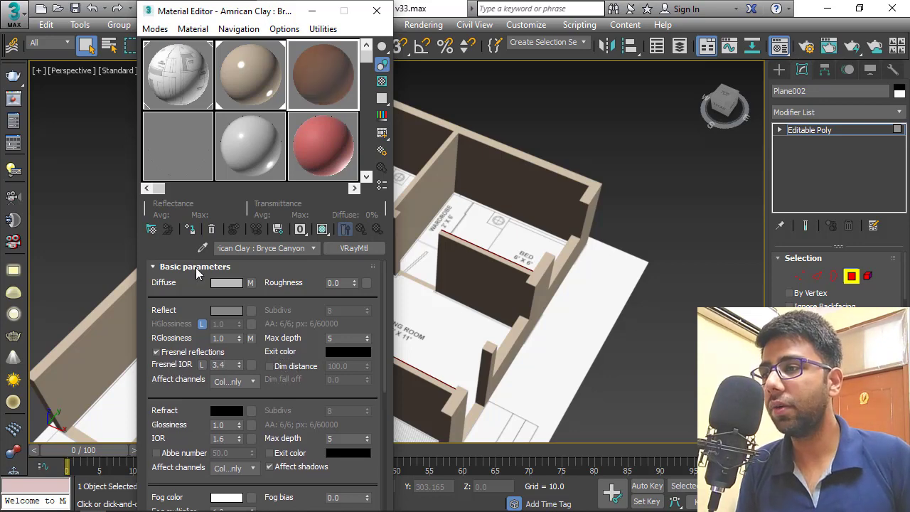
{"action": "left_click", "coordinate": [197, 268]}
{"action": "left_click", "coordinate": [170, 397]}
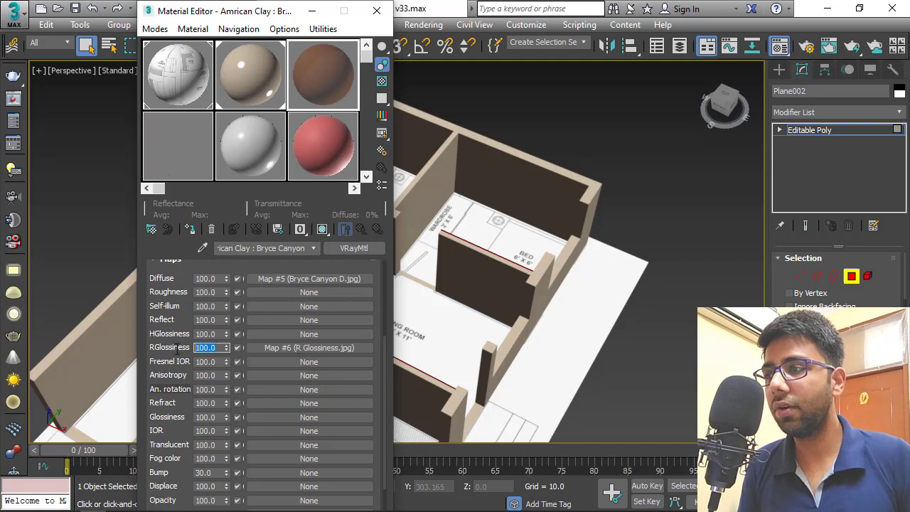
{"action": "type", "text": "18"}
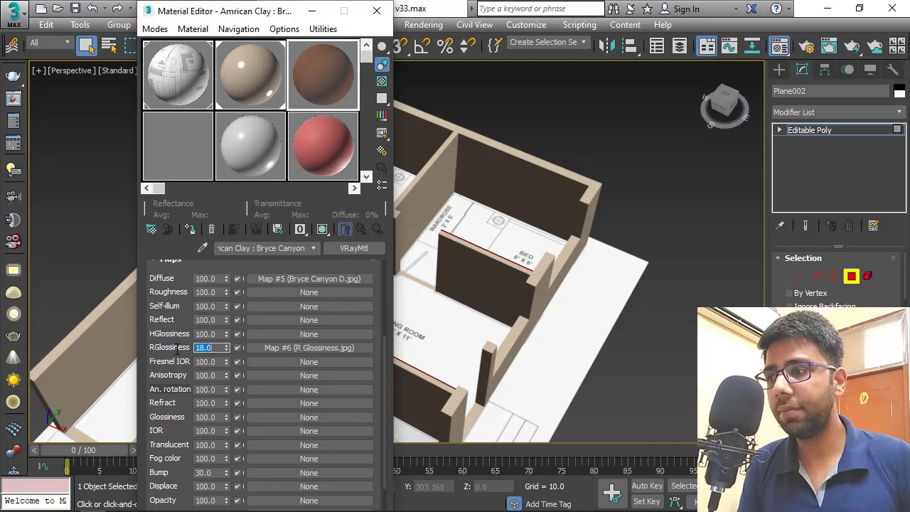
Load the image "Bump" from folder 34 as a Bitmap in the Bryce Canyon material's Bump channel and set its amount to 26.
{"action": "left_click_drag", "start_coordinate": [175, 392], "coordinate": [183, 288]}
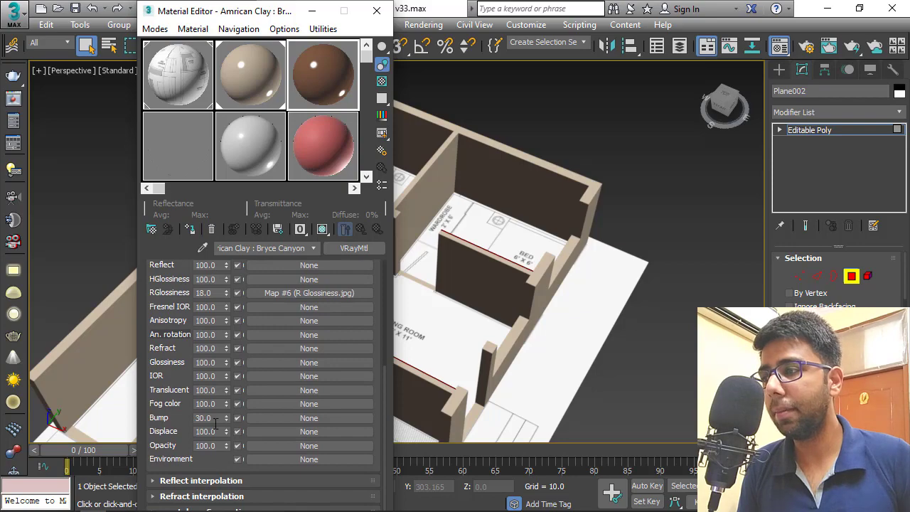
{"action": "left_click", "coordinate": [296, 420]}
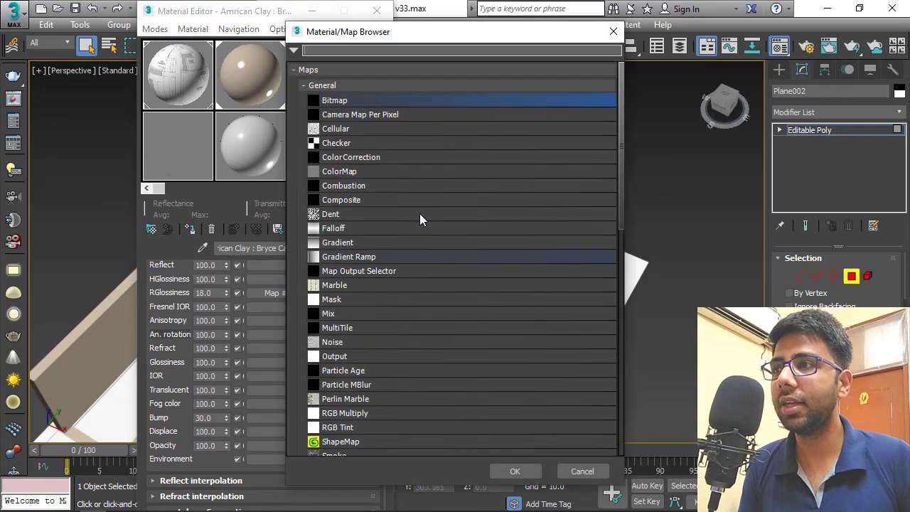
{"action": "double_click", "coordinate": [348, 101]}
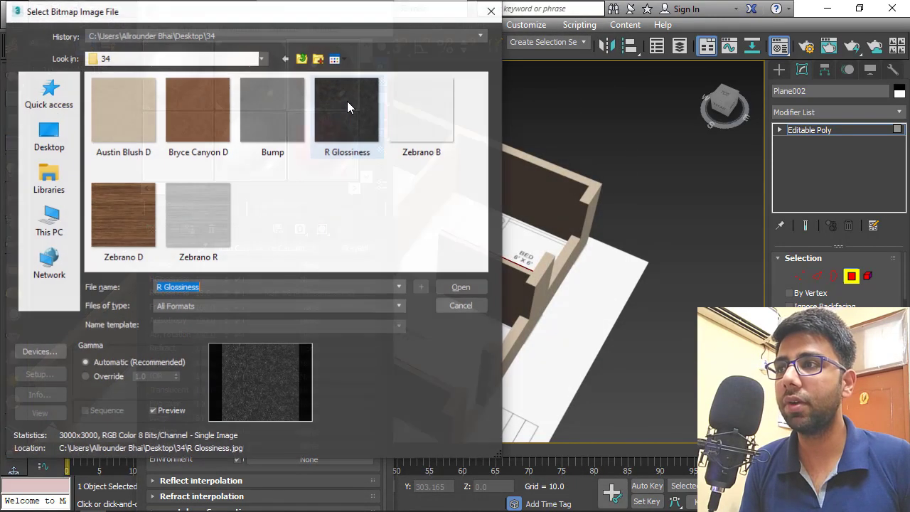
{"action": "left_click", "coordinate": [282, 114]}
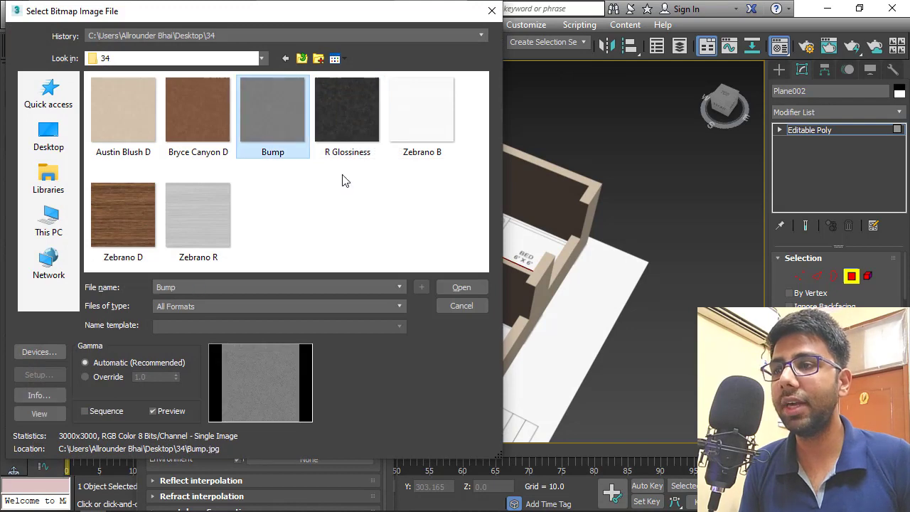
{"action": "left_click", "coordinate": [469, 291]}
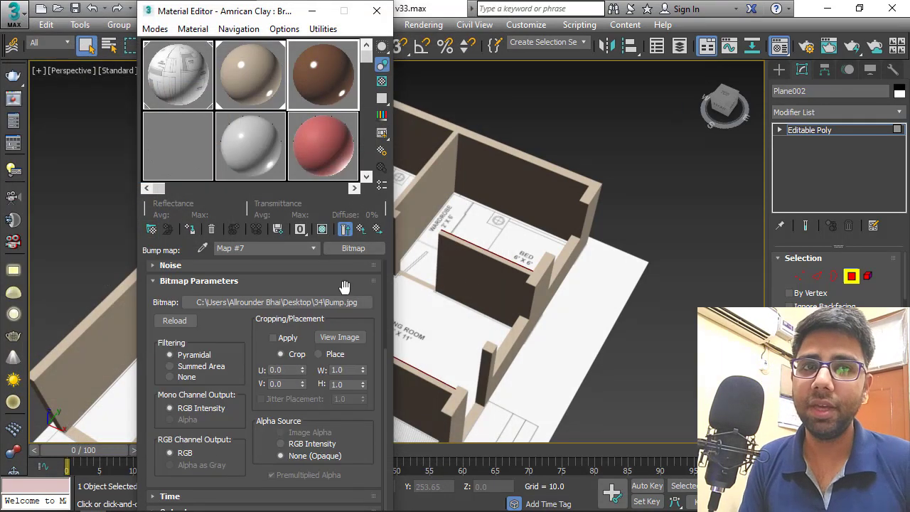
{"action": "left_click", "coordinate": [361, 229]}
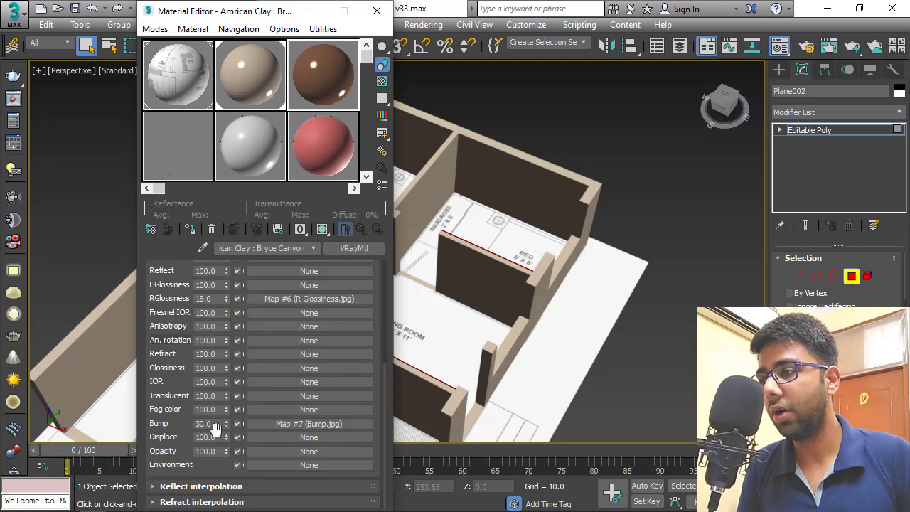
{"action": "double_click", "coordinate": [205, 424]}
{"action": "type", "text": "26"}
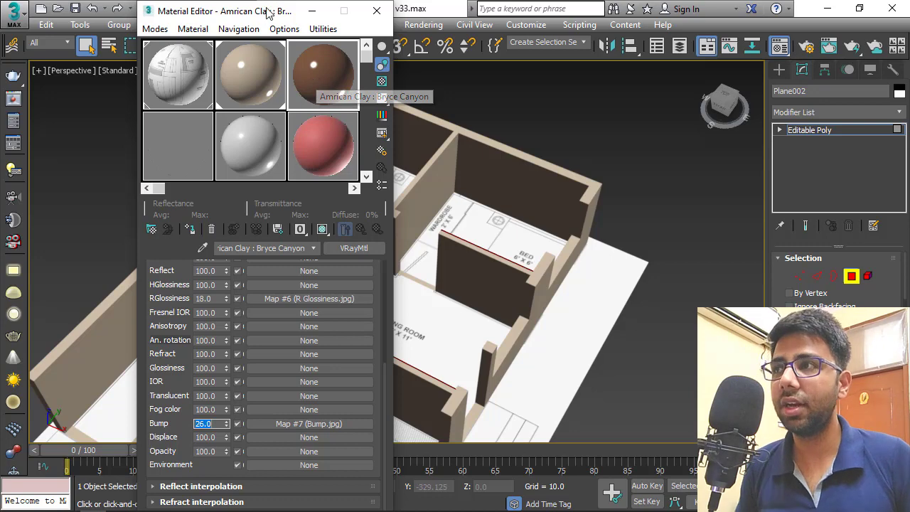
Assign the Bryce Canyon material to the selected wall faces and show it shaded in the viewport.
{"action": "left_click_drag", "start_coordinate": [263, 20], "coordinate": [589, 102]}
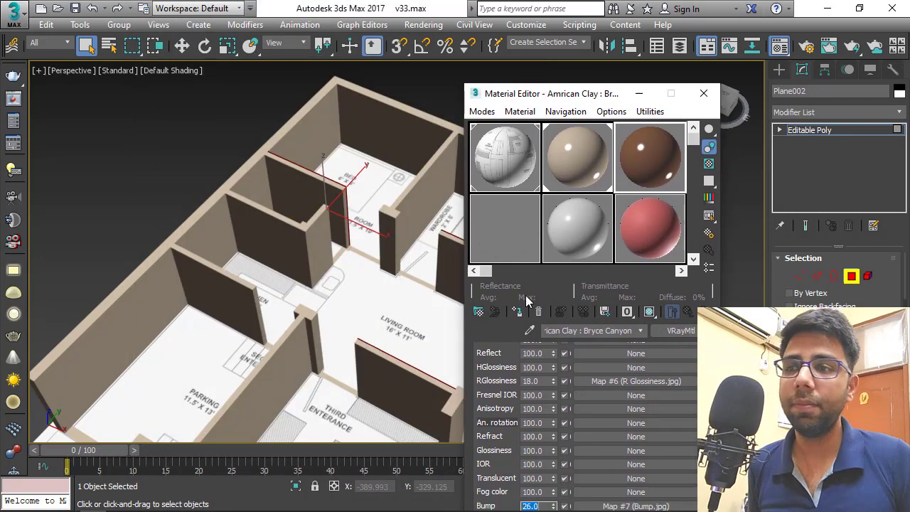
{"action": "left_click", "coordinate": [522, 317]}
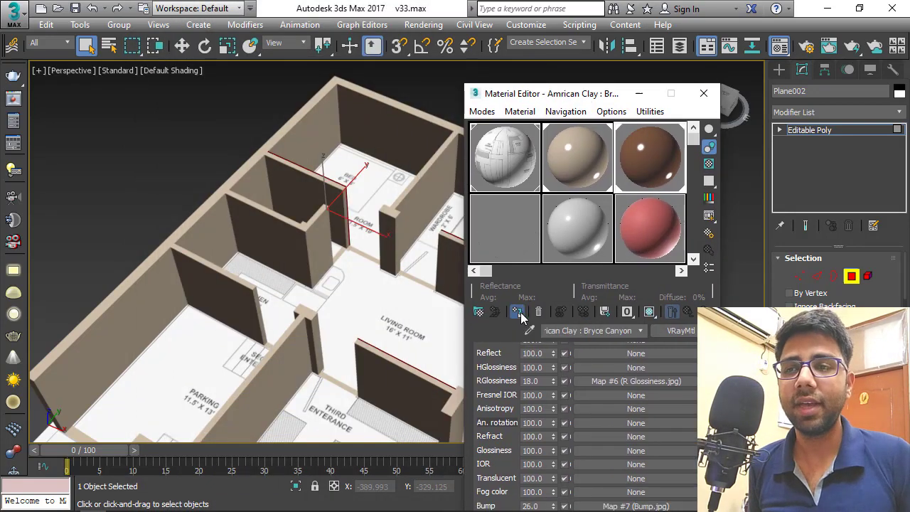
{"action": "left_click", "coordinate": [650, 313]}
Check the accent walls around the model, leave polygon selection mode and deselect the house walls.
{"action": "middle_click_drag", "start_coordinate": [313, 181], "coordinate": [322, 202]}
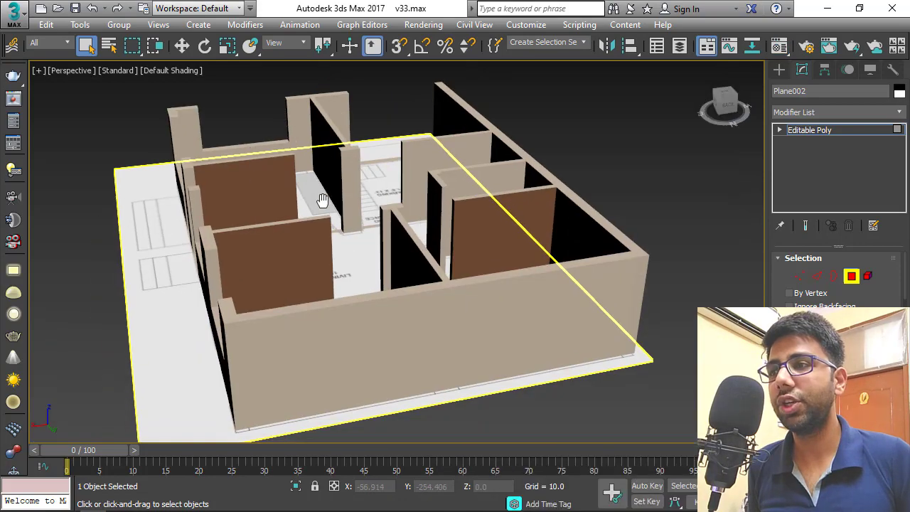
{"action": "scroll", "coordinate": [356, 217], "scroll_direction": "up", "scroll_amount": 3}
{"action": "middle_click_drag", "start_coordinate": [420, 234], "coordinate": [451, 240], "text": "alt"}
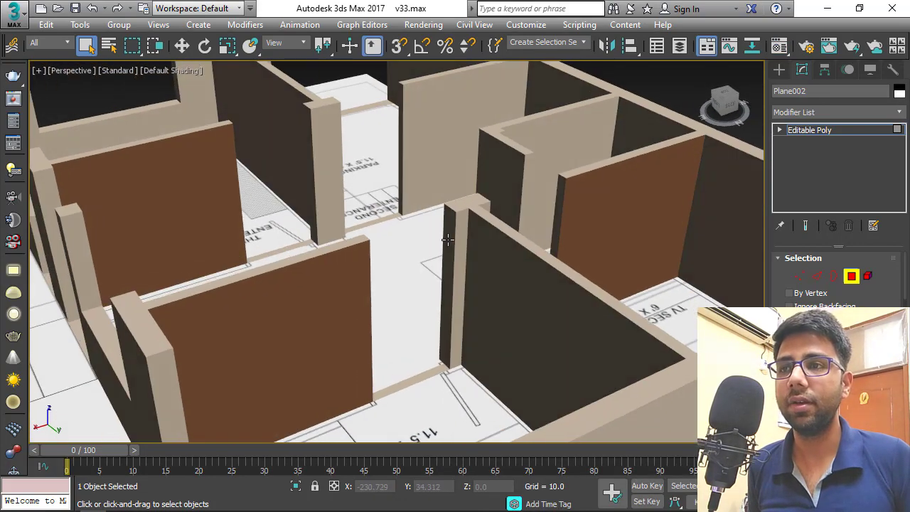
{"action": "scroll", "coordinate": [451, 240], "scroll_direction": "down", "scroll_amount": 3}
{"action": "left_click", "coordinate": [857, 276]}
{"action": "left_click", "coordinate": [712, 168]}
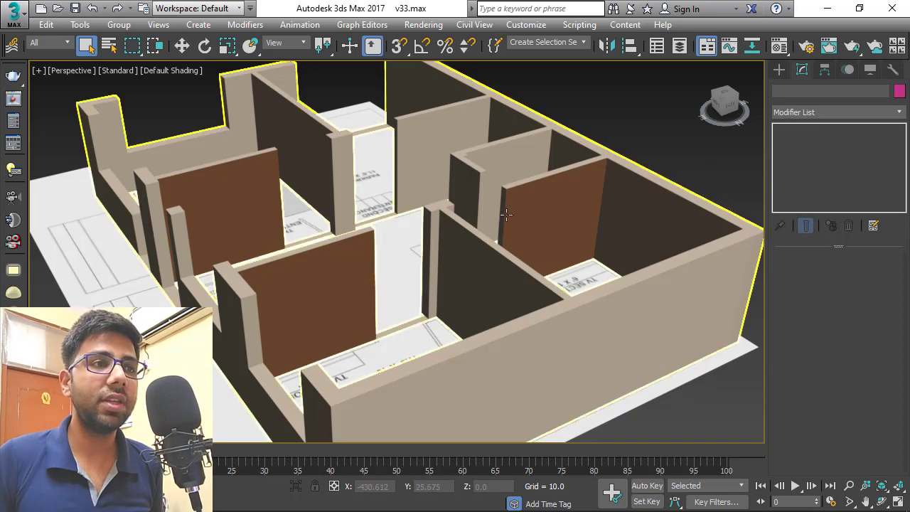
Examine the clay texture on the Bryce Canyon TV section wall up close.
{"action": "scroll", "coordinate": [534, 236], "scroll_direction": "up", "scroll_amount": 3}
{"action": "scroll", "coordinate": [591, 155], "scroll_direction": "up", "scroll_amount": 3}
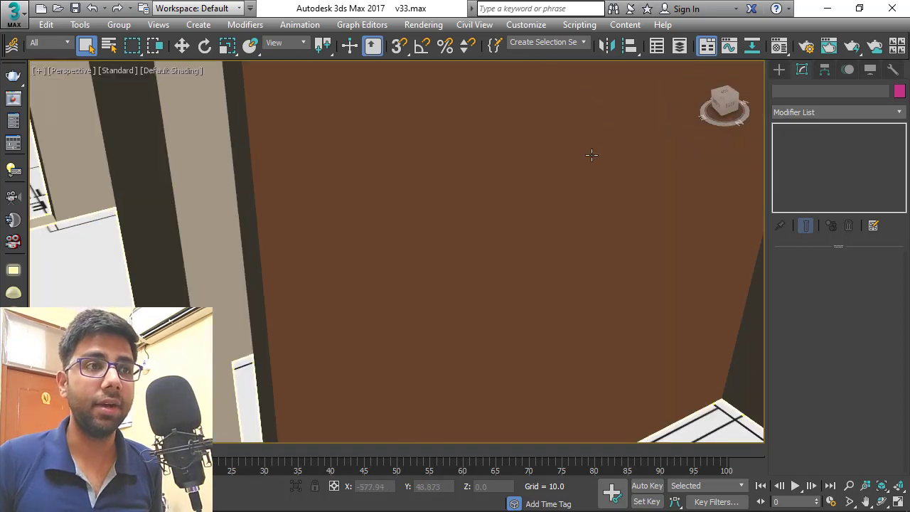
{"action": "scroll", "coordinate": [345, 147], "scroll_direction": "down", "scroll_amount": 3}
{"action": "scroll", "coordinate": [300, 187], "scroll_direction": "up", "scroll_amount": 3}
{"action": "middle_click_drag", "start_coordinate": [372, 193], "coordinate": [360, 101], "text": "alt"}
{"action": "scroll", "coordinate": [363, 99], "scroll_direction": "up", "scroll_amount": 3}
{"action": "scroll", "coordinate": [254, 111], "scroll_direction": "up", "scroll_amount": 2}
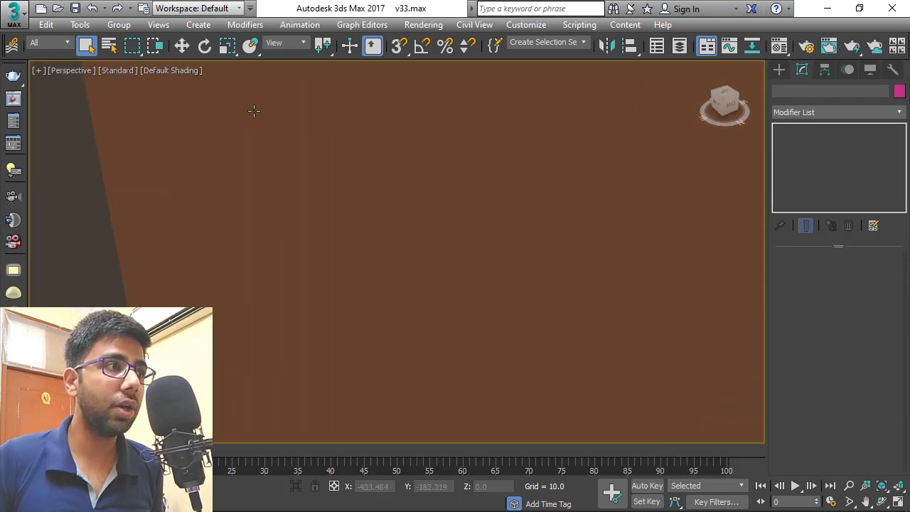
{"action": "scroll", "coordinate": [268, 174], "scroll_direction": "down", "scroll_amount": 3}
{"action": "middle_click_drag", "start_coordinate": [453, 176], "coordinate": [425, 206]}
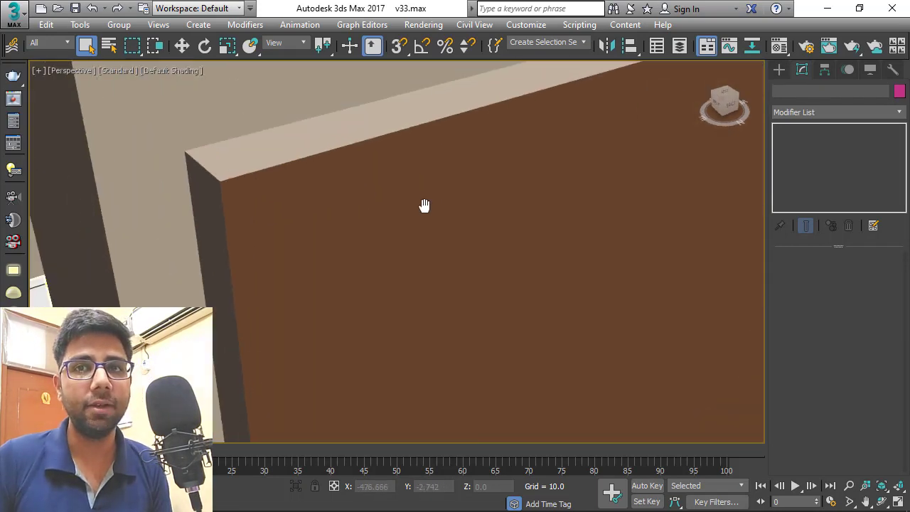
{"action": "scroll", "coordinate": [425, 206], "scroll_direction": "down", "scroll_amount": 2}
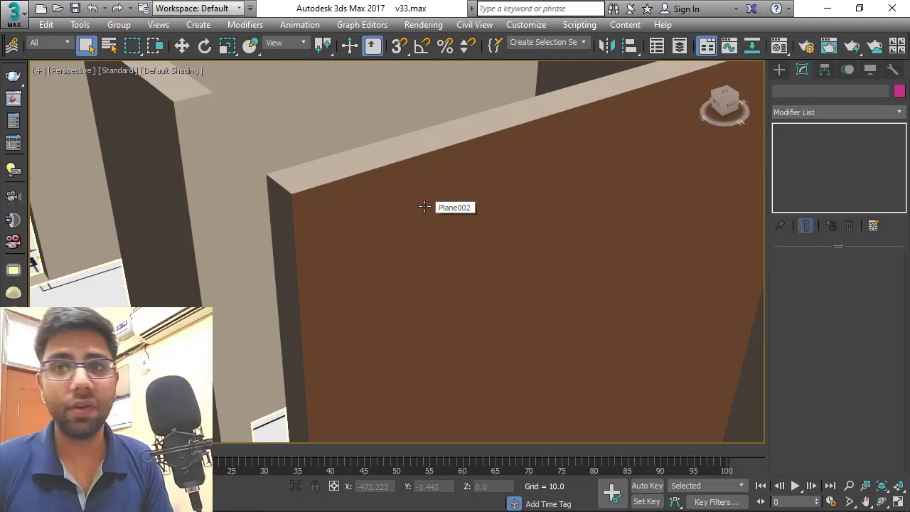
Select the house walls object and add a UVW Map modifier to it.
{"action": "left_click", "coordinate": [624, 167]}
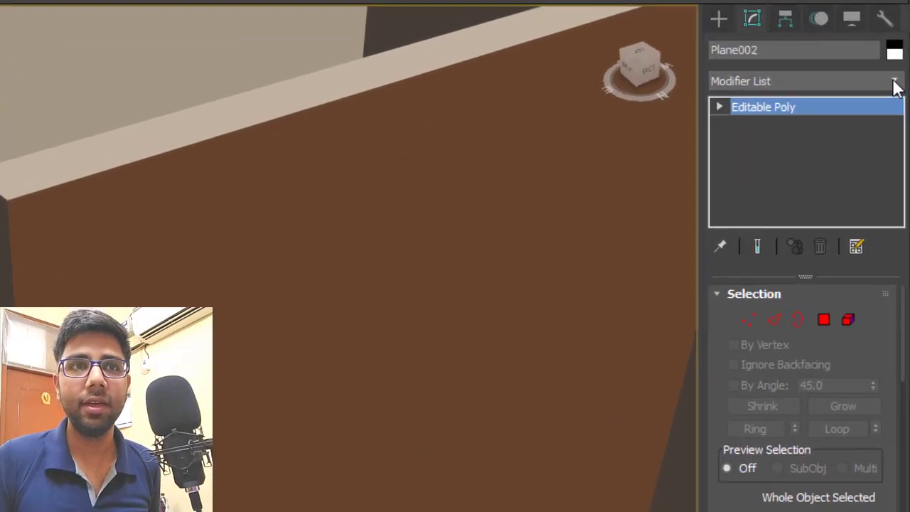
{"action": "left_click", "coordinate": [900, 111]}
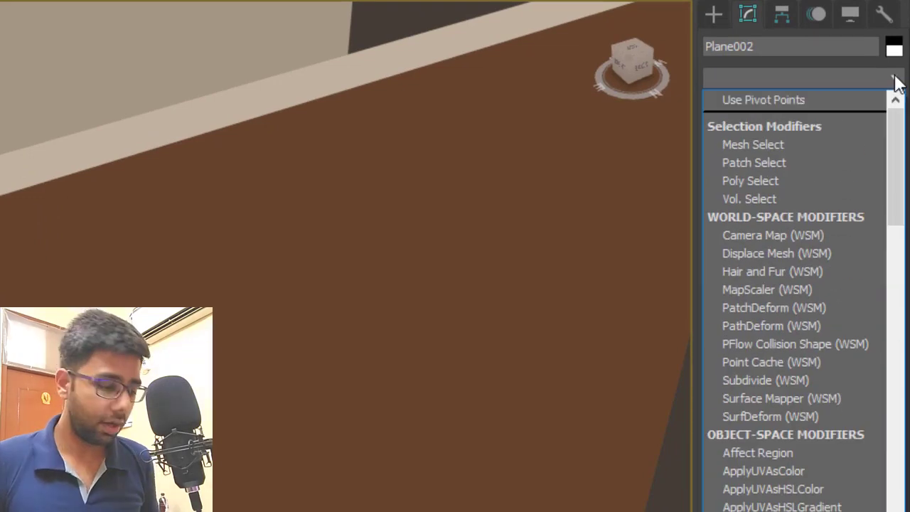
{"action": "key", "text": "u"}
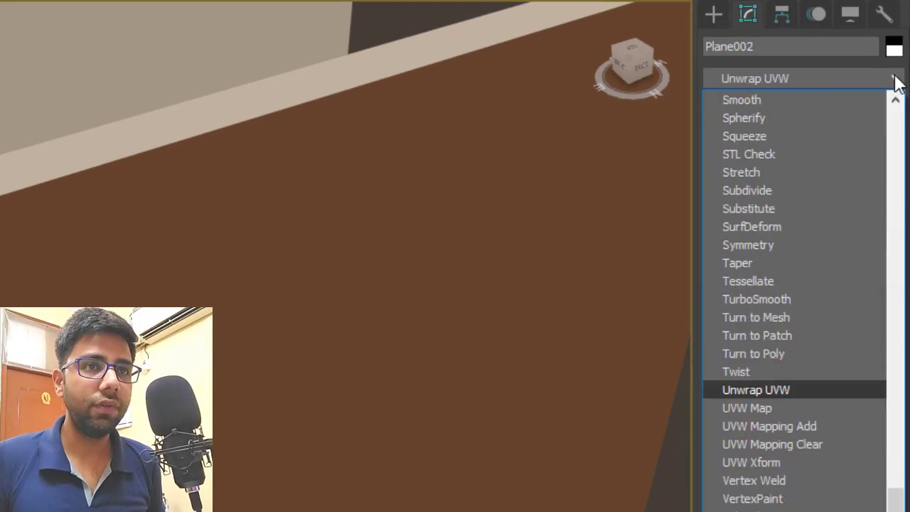
{"action": "left_click", "coordinate": [766, 409]}
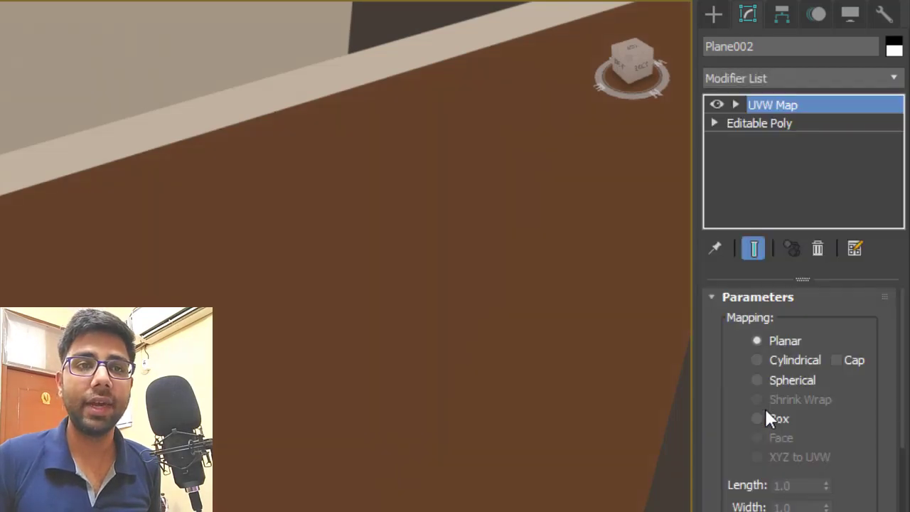
Set the UVW Map modifier's mapping type to Box and turn off Real-World Map Size.
{"action": "left_click_drag", "start_coordinate": [725, 396], "coordinate": [735, 340]}
{"action": "left_click", "coordinate": [778, 336]}
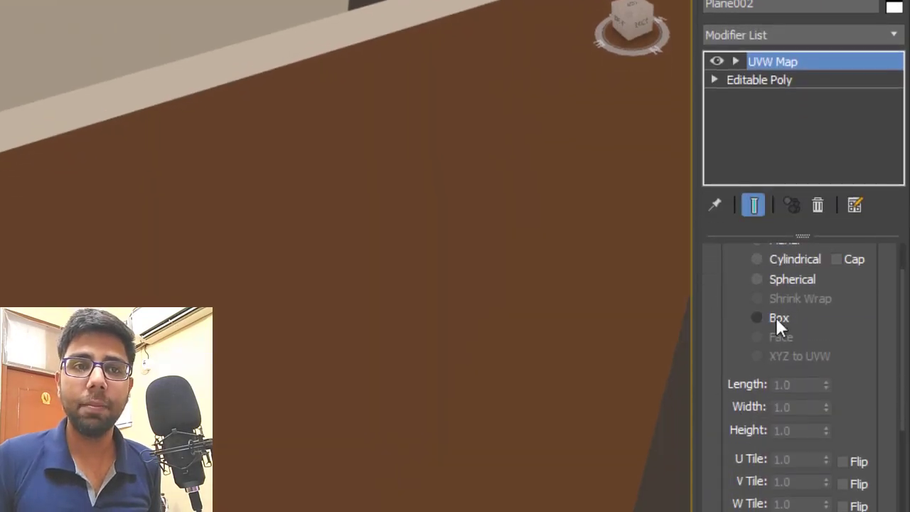
{"action": "left_click_drag", "start_coordinate": [851, 329], "coordinate": [851, 195]}
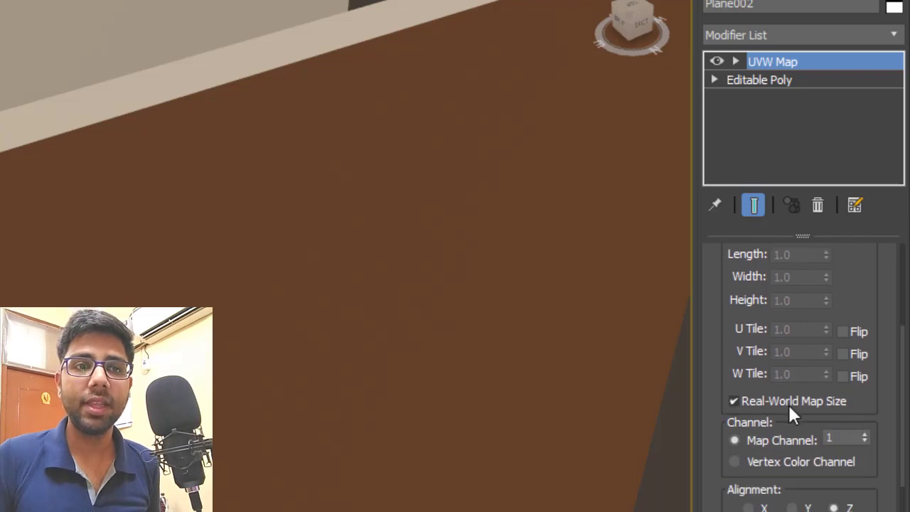
{"action": "left_click", "coordinate": [839, 402]}
Set the UVW Map's length, width and height all to 50.
{"action": "left_click_drag", "start_coordinate": [886, 294], "coordinate": [890, 389]}
{"action": "double_click", "coordinate": [816, 343]}
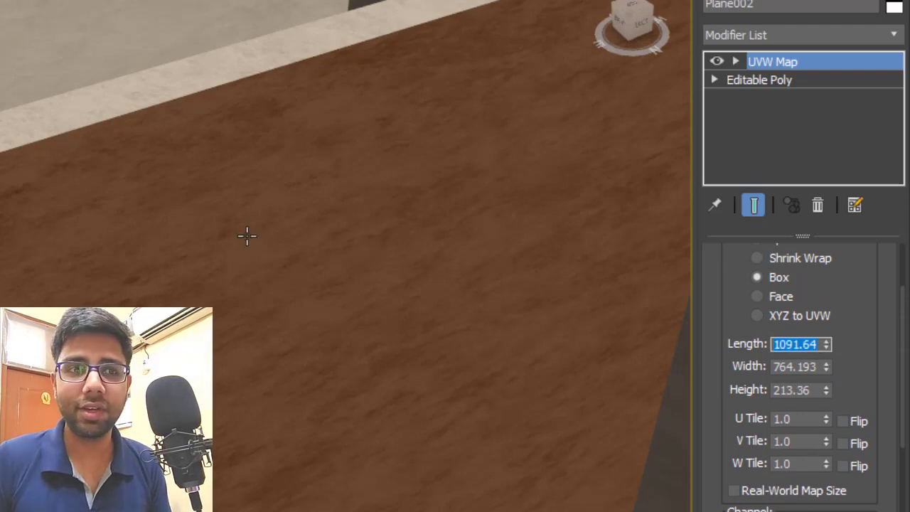
{"action": "type", "text": "501"}
{"action": "key", "text": "Tab"}
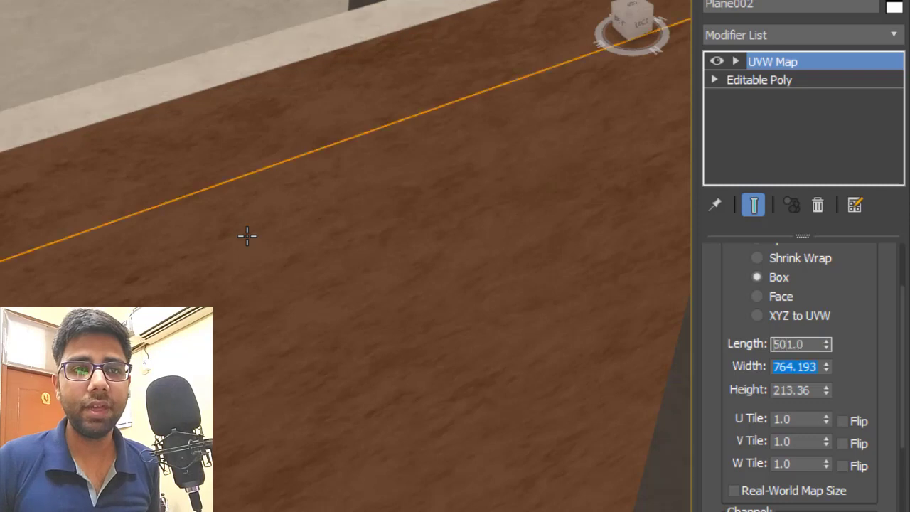
{"action": "type", "text": "50"}
{"action": "key", "text": "Tab"}
{"action": "type", "text": "50"}
{"action": "key", "text": "Tab"}
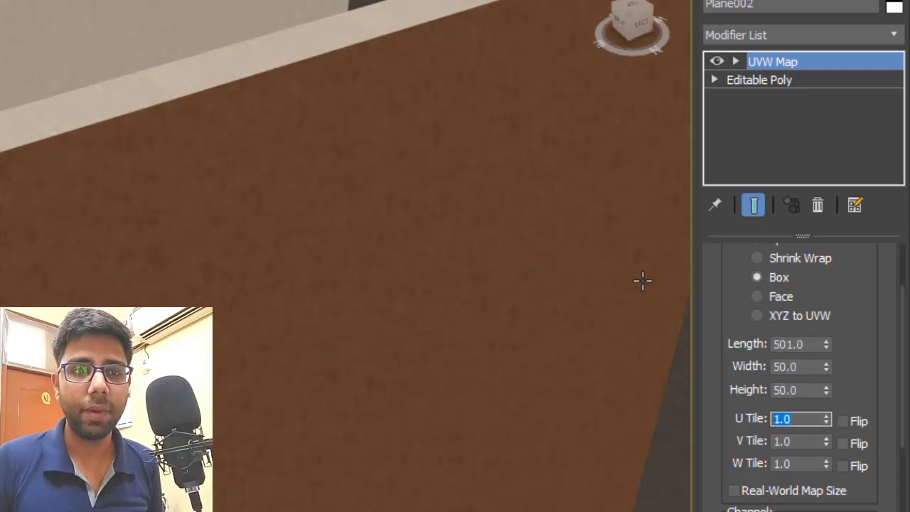
{"action": "double_click", "coordinate": [811, 343]}
{"action": "type", "text": "50"}
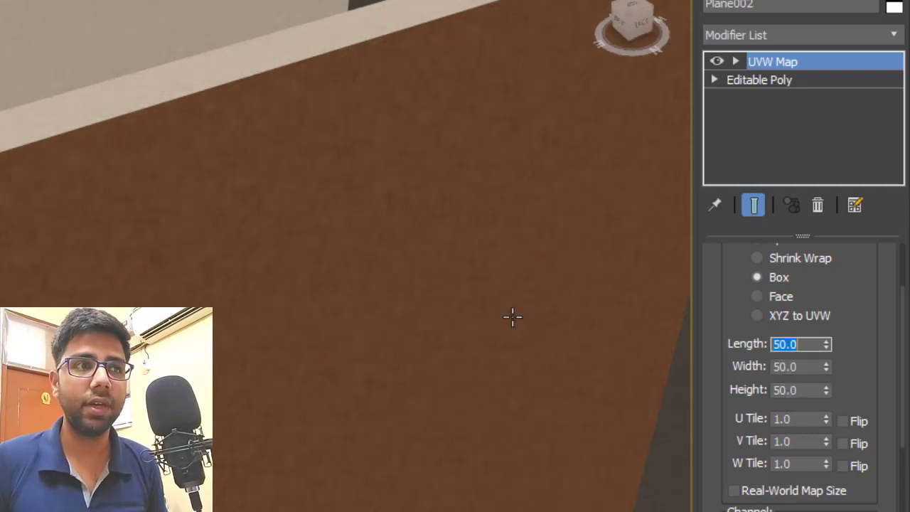
Inspect the remapped clay textures on the beige walls and brown accent walls, close up and across the house.
{"action": "middle_click_drag", "start_coordinate": [264, 176], "coordinate": [164, 234], "text": "alt"}
{"action": "middle_click_drag", "start_coordinate": [43, 153], "coordinate": [126, 189]}
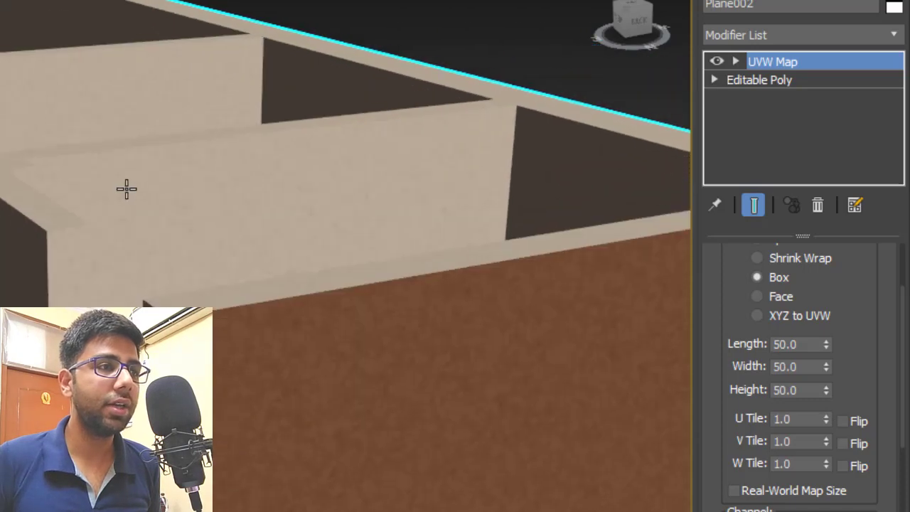
{"action": "scroll", "coordinate": [126, 189], "scroll_direction": "up", "scroll_amount": 4}
{"action": "middle_click_drag", "start_coordinate": [54, 221], "coordinate": [3, 205], "text": "alt"}
{"action": "scroll", "coordinate": [74, 234], "scroll_direction": "down", "scroll_amount": 3}
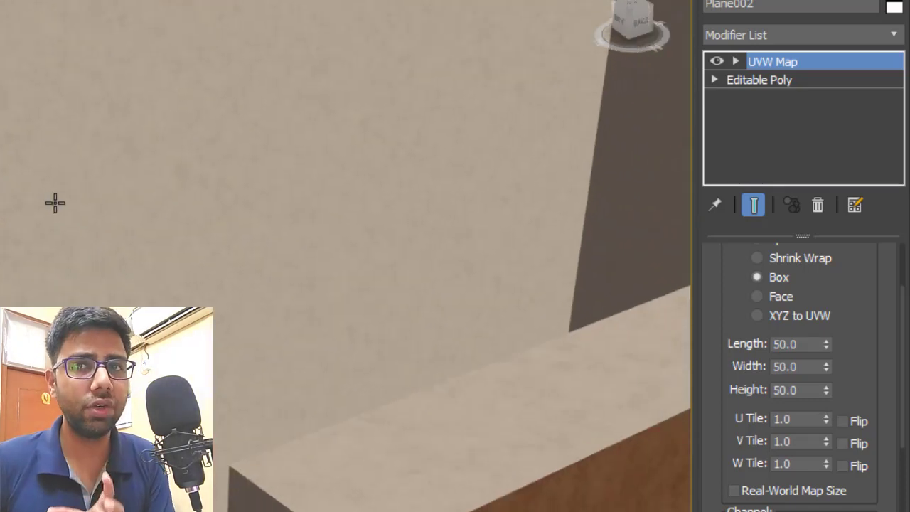
{"action": "scroll", "coordinate": [64, 201], "scroll_direction": "down", "scroll_amount": 4}
{"action": "middle_click_drag", "start_coordinate": [81, 202], "coordinate": [10, 225]}
{"action": "scroll", "coordinate": [45, 288], "scroll_direction": "up", "scroll_amount": 4}
{"action": "middle_click_drag", "start_coordinate": [46, 288], "coordinate": [2, 206]}
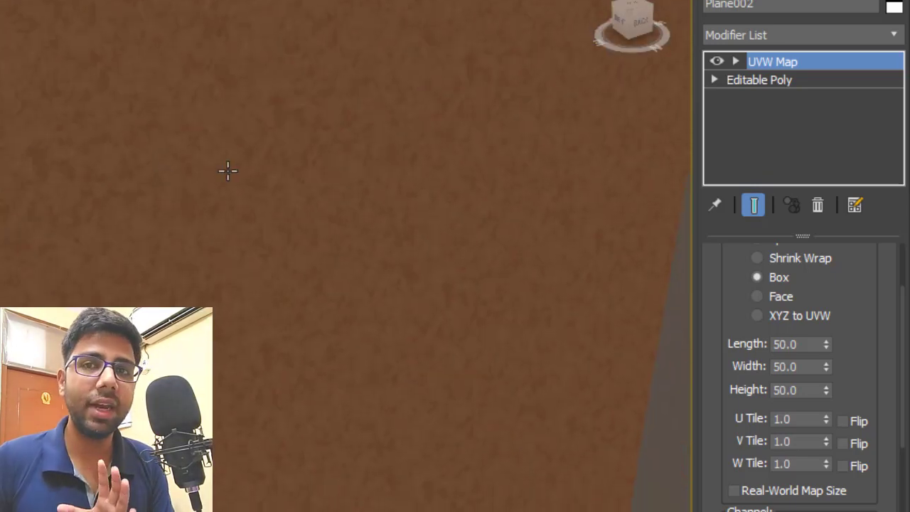
{"action": "scroll", "coordinate": [315, 133], "scroll_direction": "down", "scroll_amount": 5}
{"action": "middle_click_drag", "start_coordinate": [248, 136], "coordinate": [291, 157], "text": "alt"}
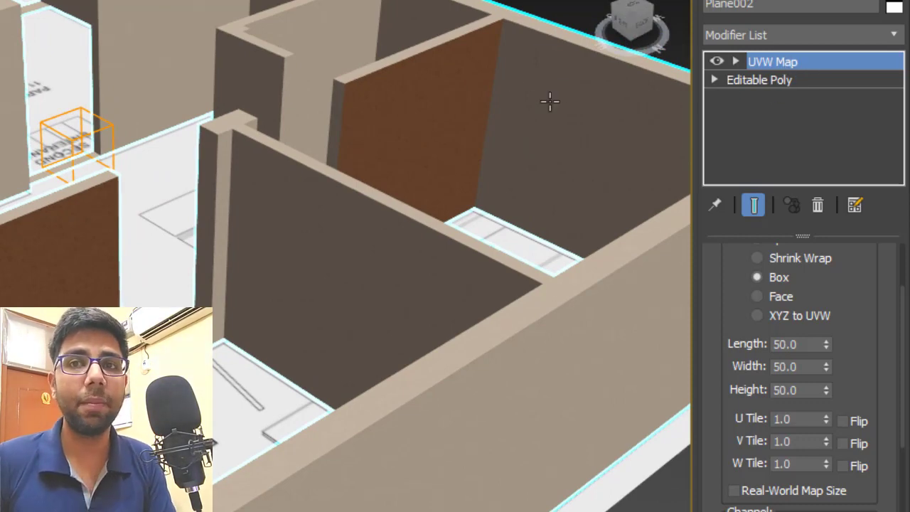
Convert the mapped house walls to an Editable Poly.
{"action": "right_click", "coordinate": [393, 108]}
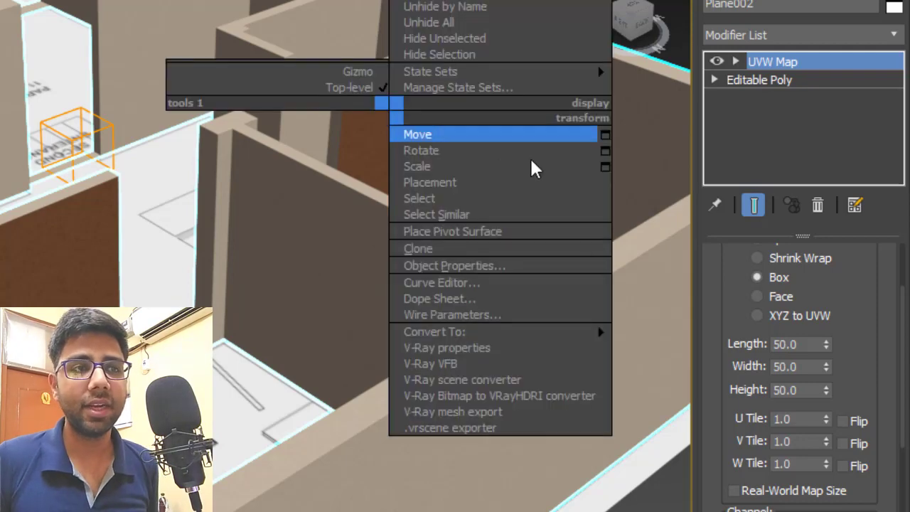
{"action": "mouse_move", "coordinate": [580, 331]}
{"action": "left_click", "coordinate": [686, 350]}
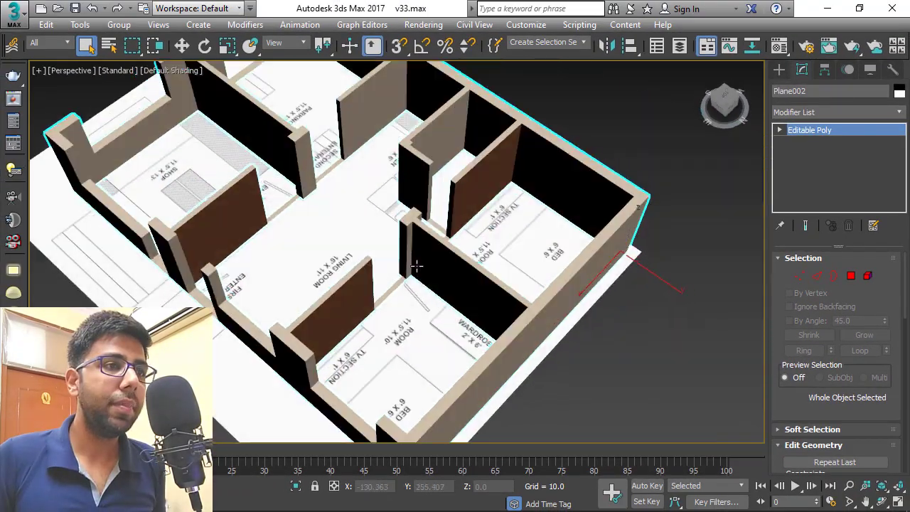
Choose the Fixed type from the Windows objects for the opening in the bedroom's outer wall.
{"action": "middle_click_drag", "start_coordinate": [417, 264], "coordinate": [449, 231], "text": "alt"}
{"action": "scroll", "coordinate": [434, 235], "scroll_direction": "up", "scroll_amount": 5}
{"action": "middle_click_drag", "start_coordinate": [398, 246], "coordinate": [361, 291], "text": "alt"}
{"action": "middle_click_drag", "start_coordinate": [361, 291], "coordinate": [349, 287]}
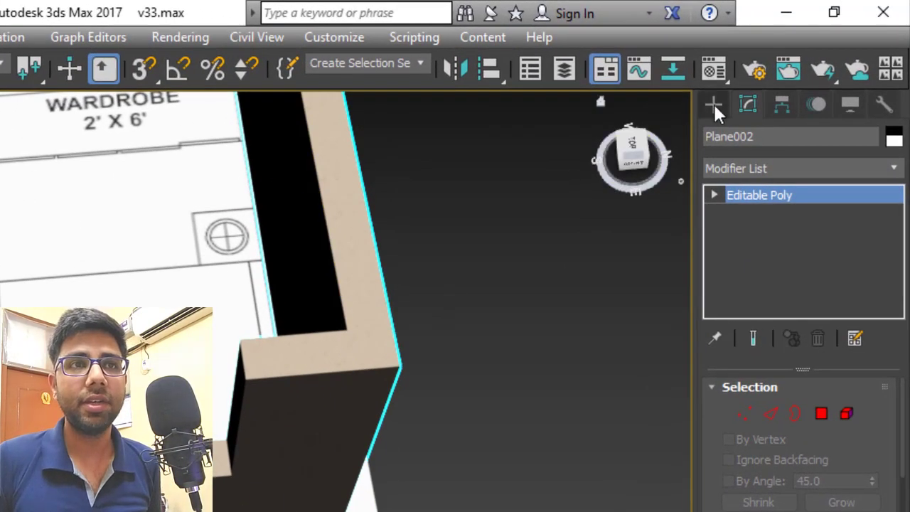
{"action": "left_click", "coordinate": [713, 103]}
{"action": "left_click", "coordinate": [724, 165]}
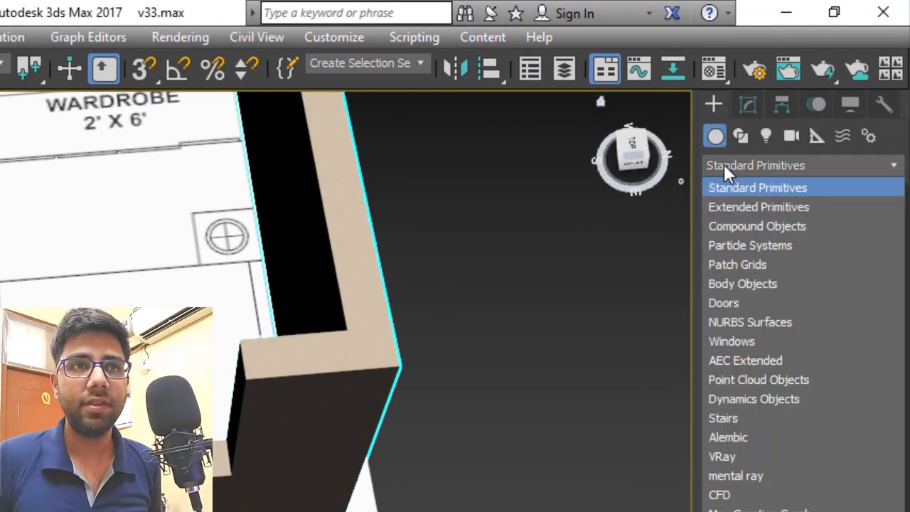
{"action": "left_click", "coordinate": [742, 345]}
{"action": "left_click", "coordinate": [767, 258]}
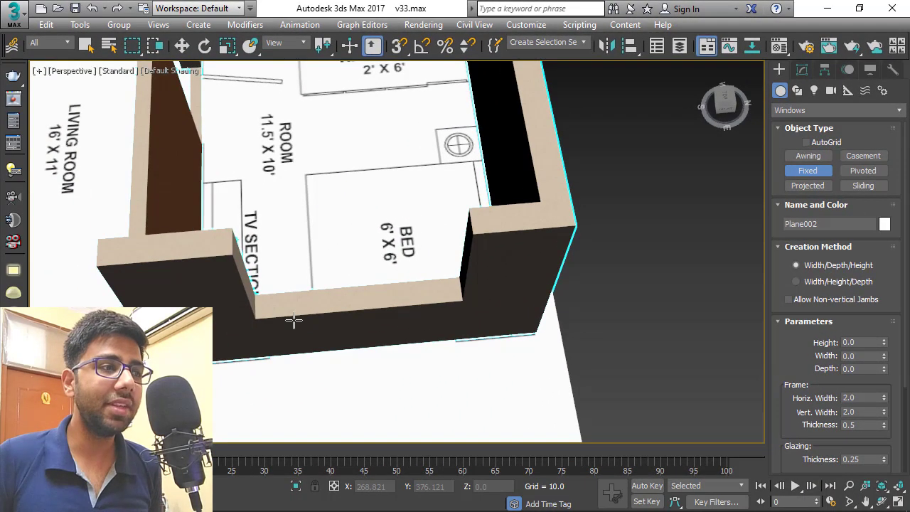
{"action": "scroll", "coordinate": [294, 320], "scroll_direction": "up", "scroll_amount": 2}
{"action": "middle_click_drag", "start_coordinate": [427, 314], "coordinate": [415, 332]}
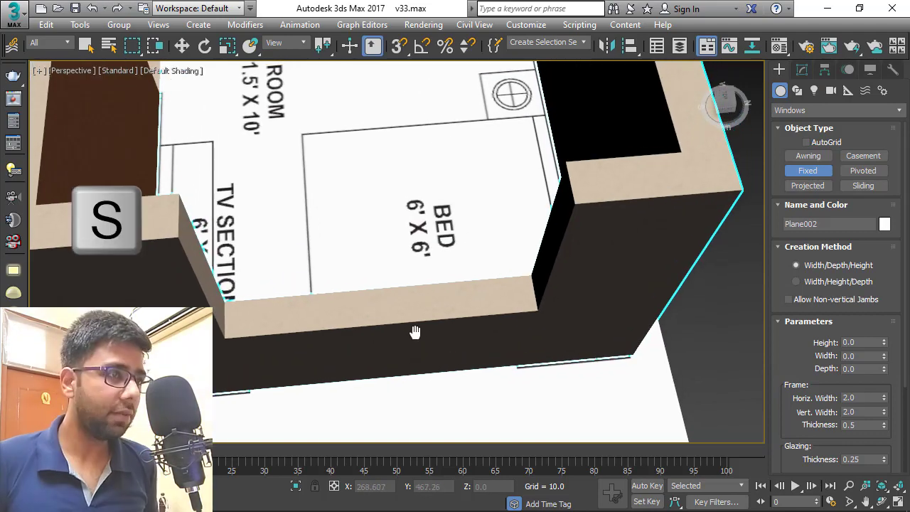
Turn on 3D snapping, show the Snaps toolbar docked under the main toolbar, and keep vertex snapping active.
{"action": "key", "text": "s"}
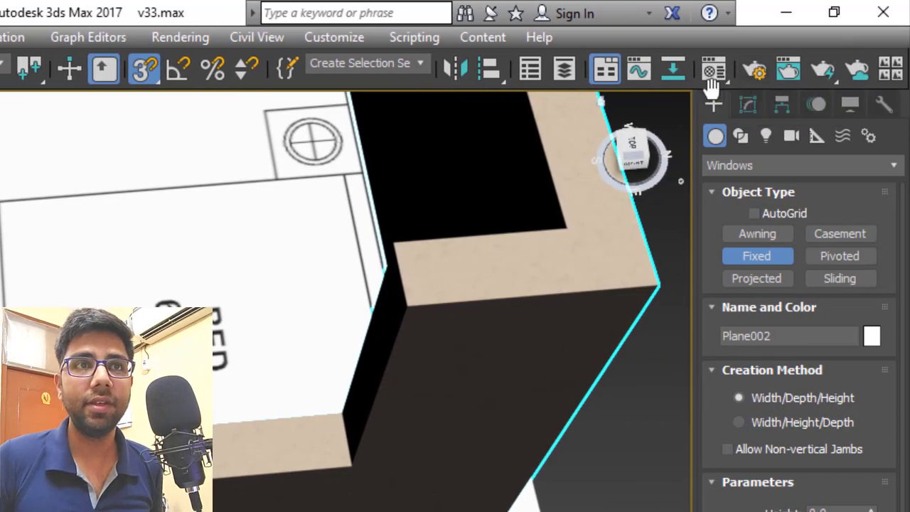
{"action": "left_click_drag", "start_coordinate": [712, 88], "coordinate": [540, 75]}
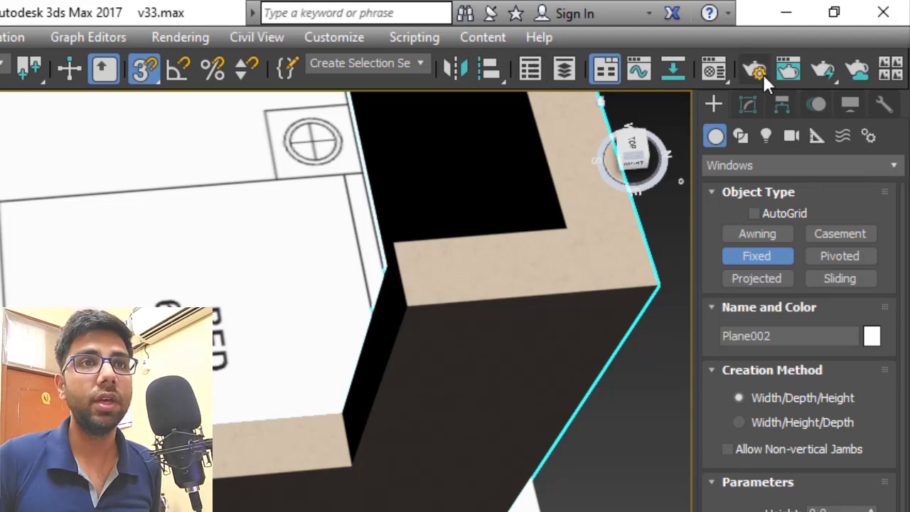
{"action": "right_click", "coordinate": [786, 34]}
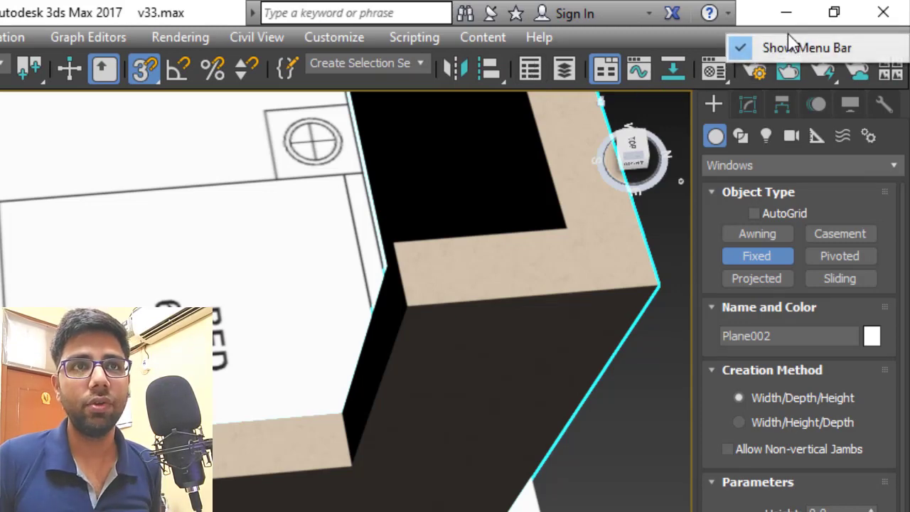
{"action": "left_click", "coordinate": [708, 36]}
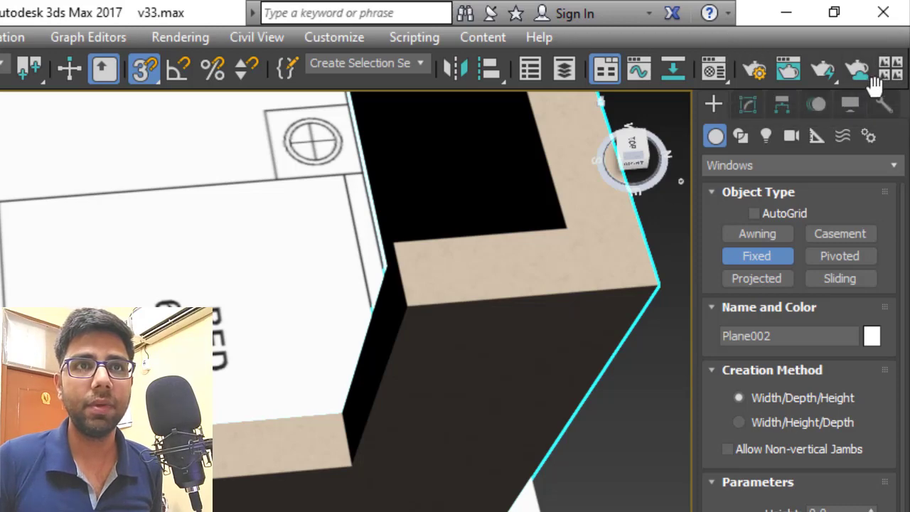
{"action": "right_click", "coordinate": [839, 61]}
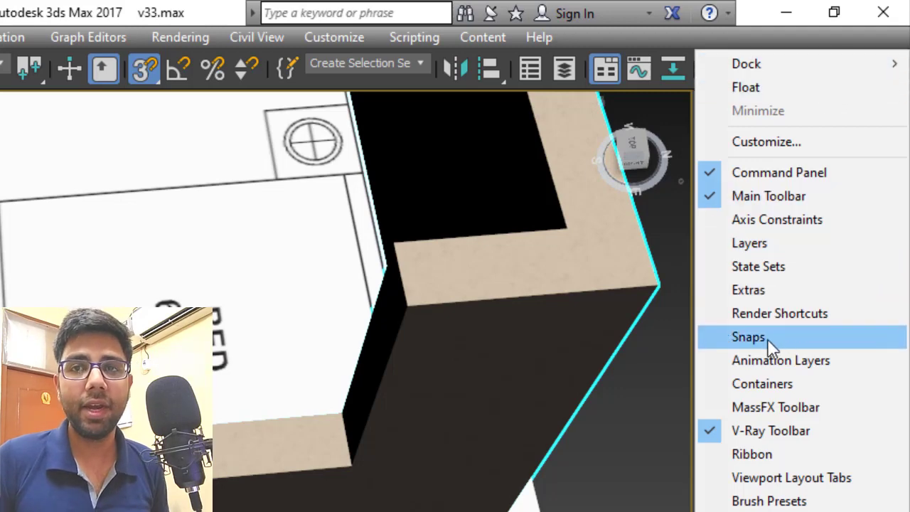
{"action": "left_click", "coordinate": [749, 337]}
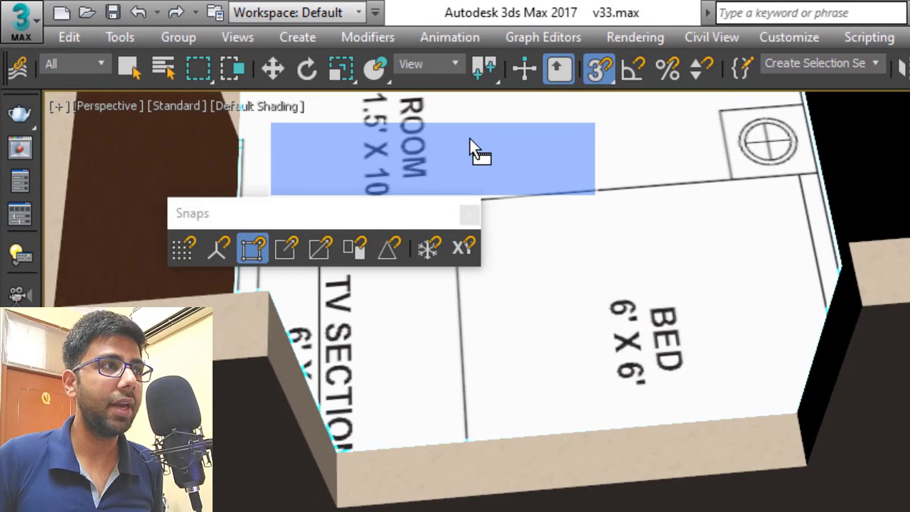
{"action": "left_click_drag", "start_coordinate": [471, 140], "coordinate": [359, 92]}
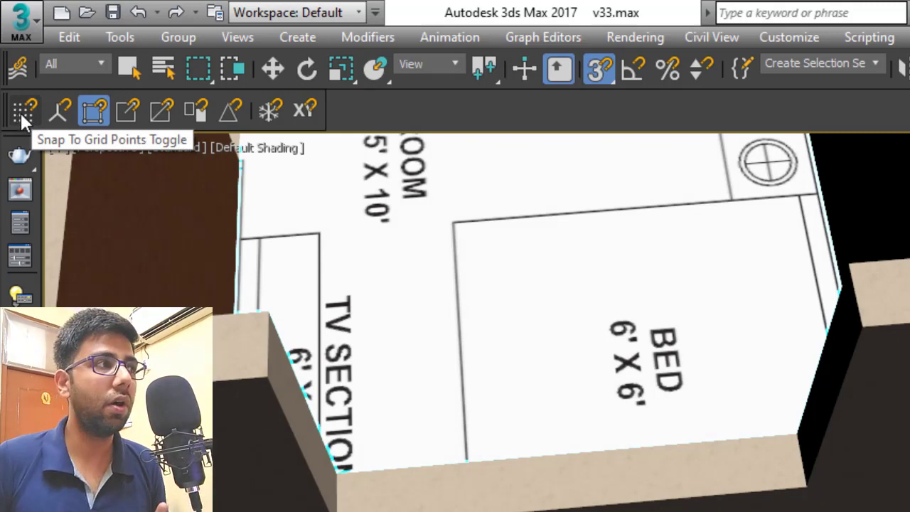
{"action": "left_click", "coordinate": [94, 113]}
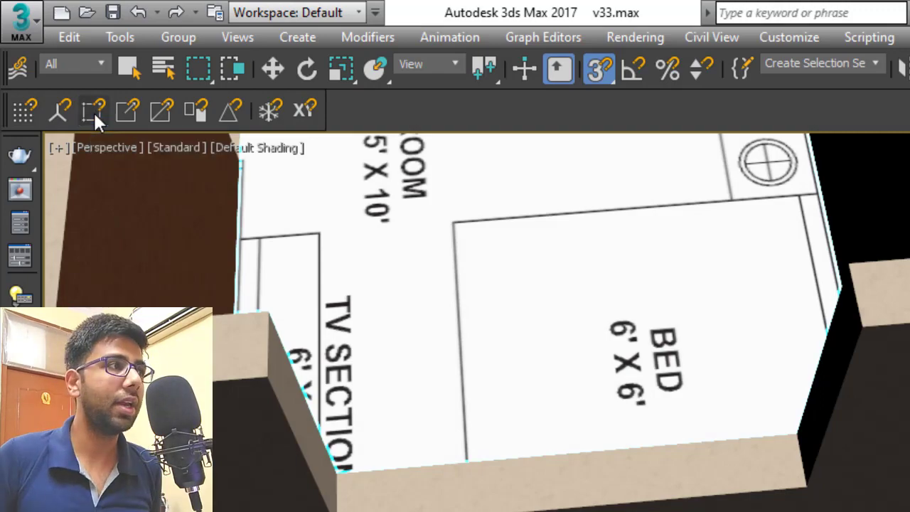
{"action": "left_click", "coordinate": [94, 111]}
Show edged faces and draw a fixed window snapped to the bedroom wall opening, about 181.5 wide, 23.1 deep and 121.9 high.
{"action": "scroll", "coordinate": [504, 279], "scroll_direction": "down", "scroll_amount": 3}
{"action": "middle_click_drag", "start_coordinate": [505, 279], "coordinate": [407, 455], "text": "alt"}
{"action": "scroll", "coordinate": [408, 456], "scroll_direction": "up", "scroll_amount": 4}
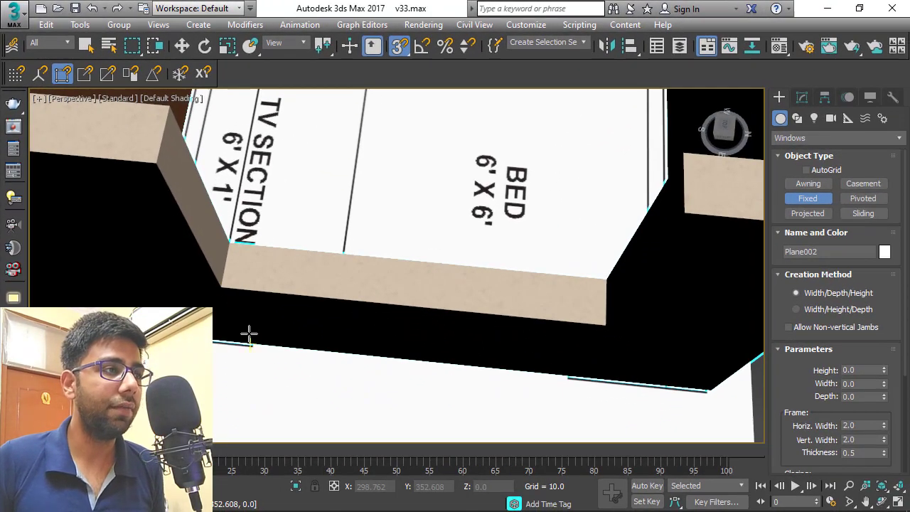
{"action": "key", "text": "F4"}
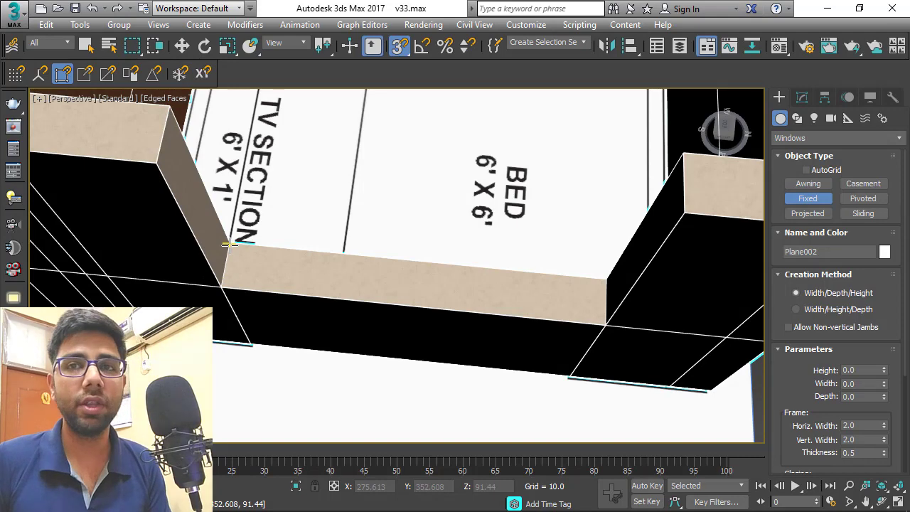
{"action": "middle_click_drag", "start_coordinate": [285, 296], "coordinate": [264, 376]}
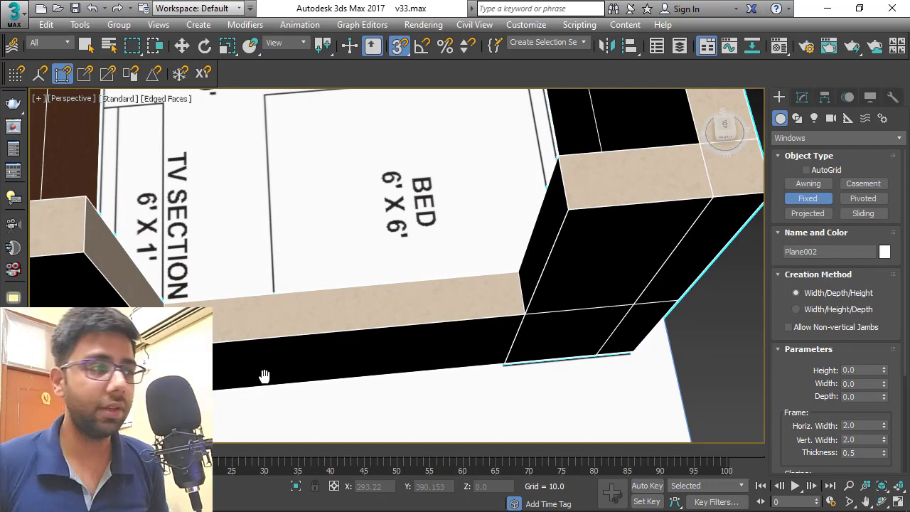
{"action": "left_click_drag", "start_coordinate": [167, 348], "coordinate": [529, 313]}
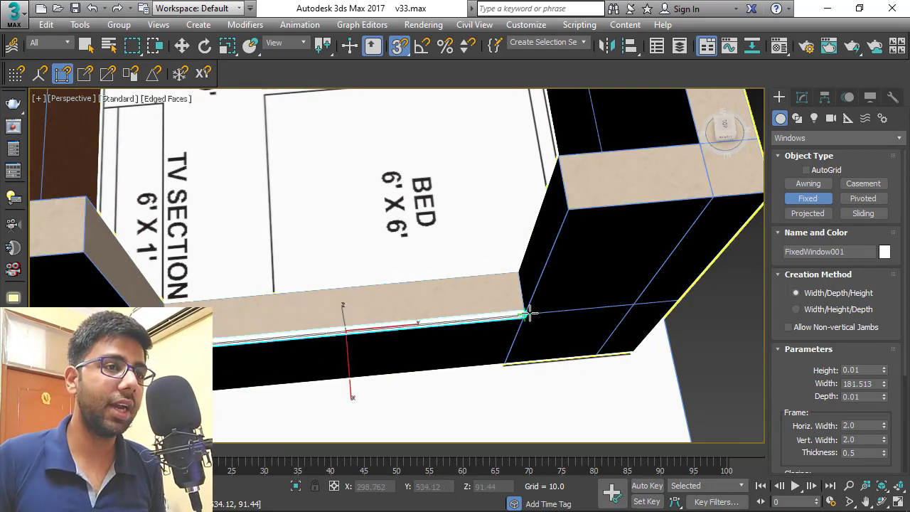
{"action": "left_click", "coordinate": [524, 271]}
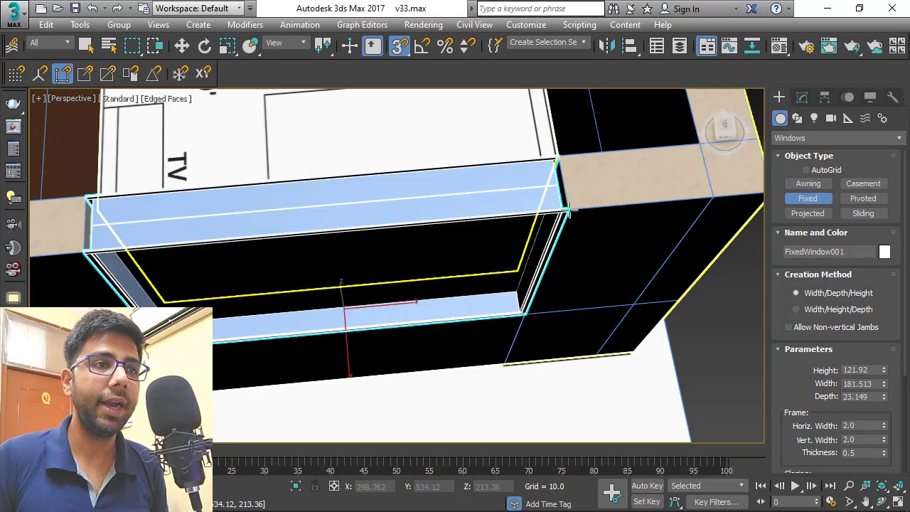
{"action": "middle_click_drag", "start_coordinate": [334, 303], "coordinate": [366, 268], "text": "alt"}
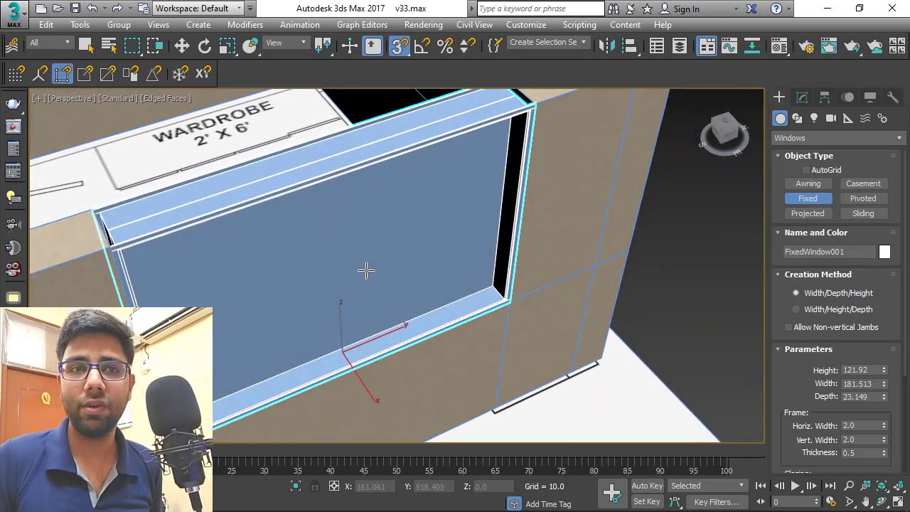
Set the fixed window's depth to 4 inches.
{"action": "left_click", "coordinate": [802, 97]}
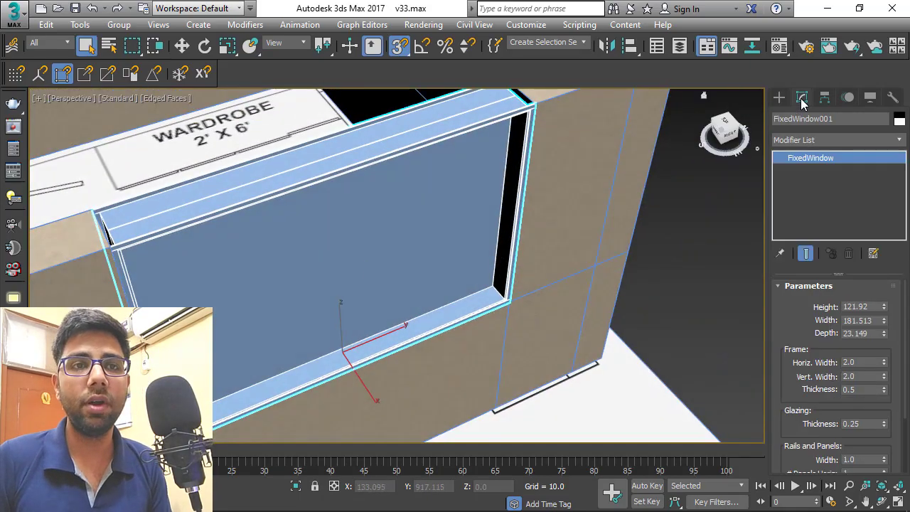
{"action": "mouse_move", "coordinate": [799, 320]}
{"action": "left_mouse_down"}
{"action": "mouse_move", "coordinate": [806, 297]}
{"action": "mouse_move", "coordinate": [801, 334]}
{"action": "left_mouse_up"}
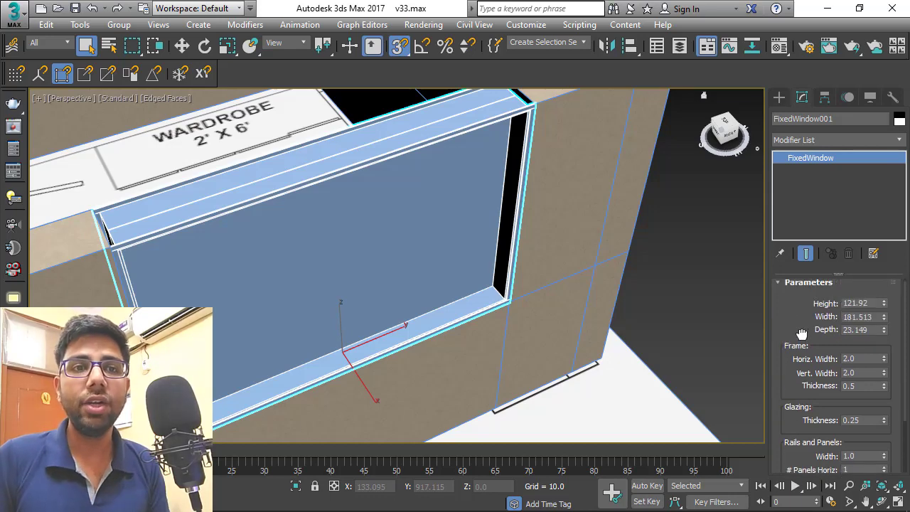
{"action": "double_click", "coordinate": [854, 330]}
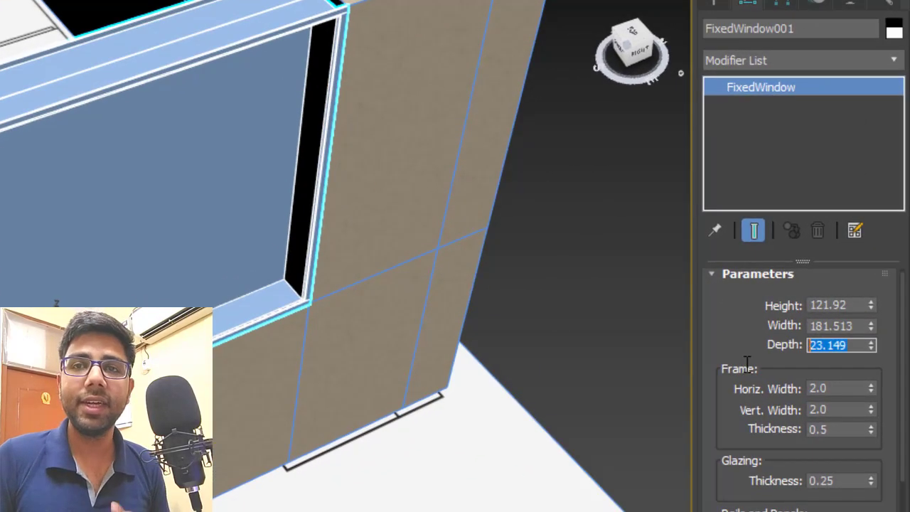
{"action": "type", "text": "4"}
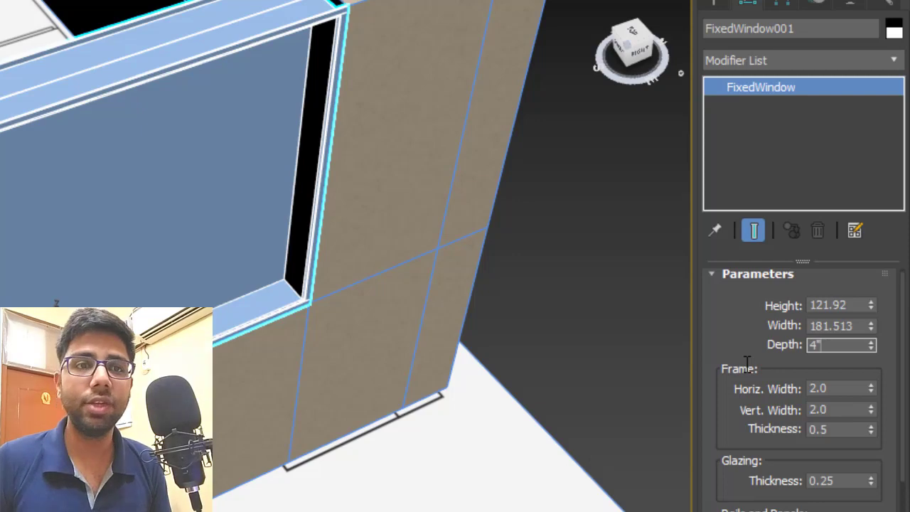
{"action": "type", "text": "\""}
{"action": "key", "text": "Return"}
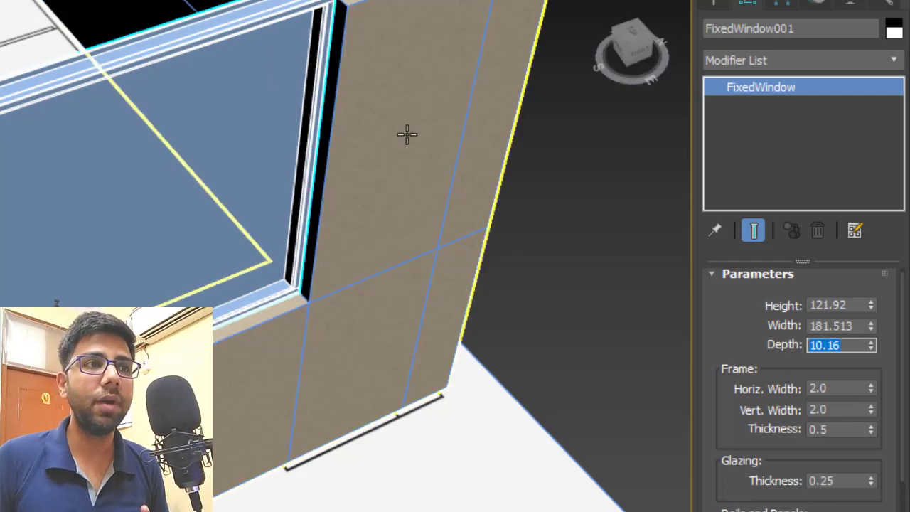
{"action": "middle_click_drag", "start_coordinate": [449, 133], "coordinate": [452, 131]}
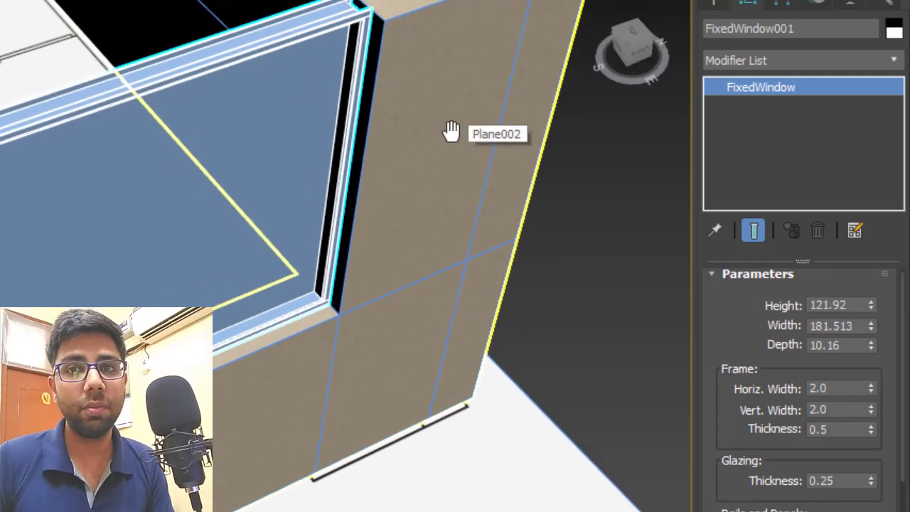
{"action": "scroll", "coordinate": [746, 264], "scroll_direction": "down", "scroll_amount": 3}
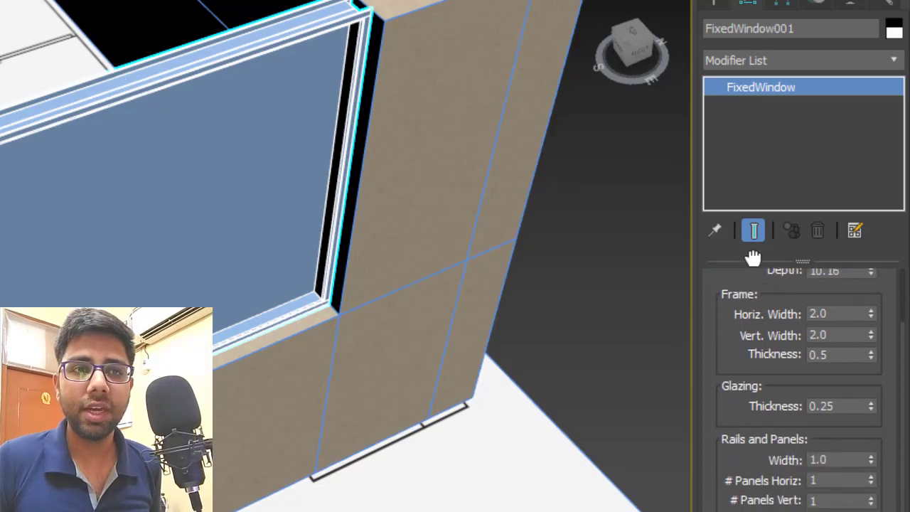
Set the bedroom window frame's horizontal and vertical widths to 2 inches and its thickness to 1 inch.
{"action": "double_click", "coordinate": [854, 316]}
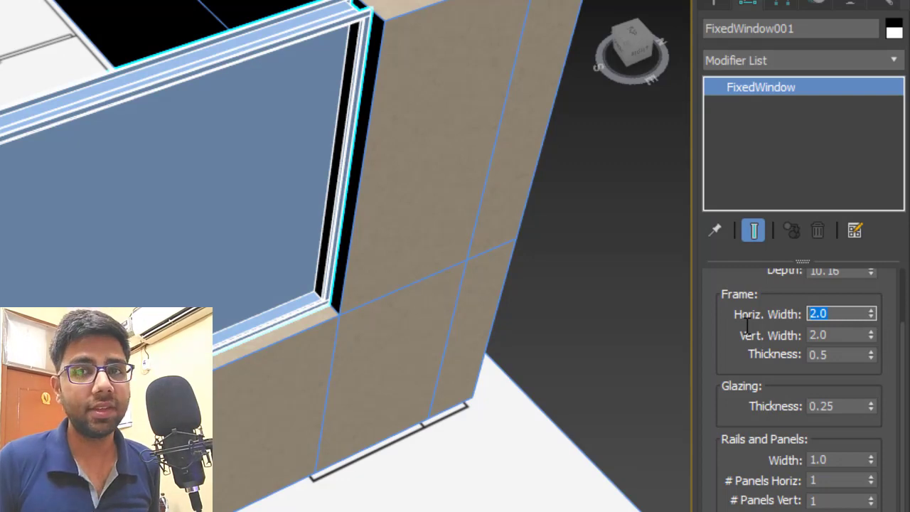
{"action": "type", "text": "5.08"}
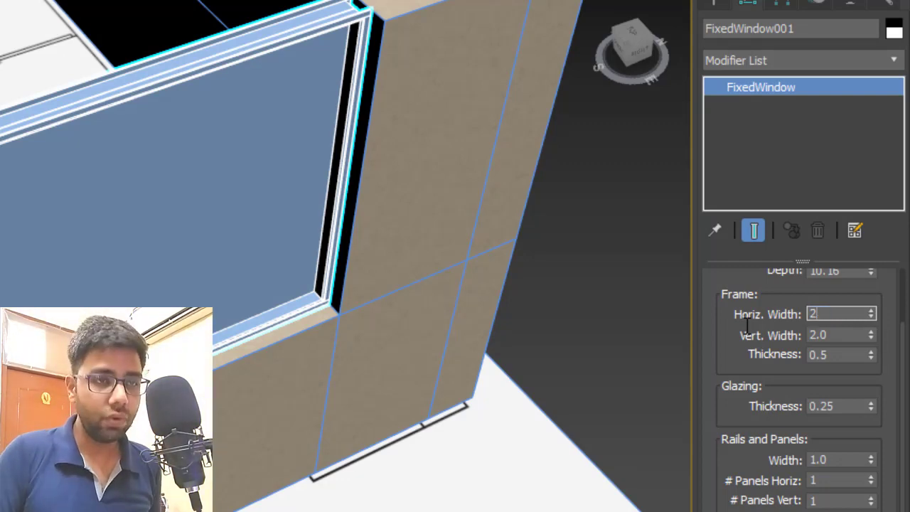
{"action": "key", "text": "Tab"}
{"action": "type", "text": "2"}
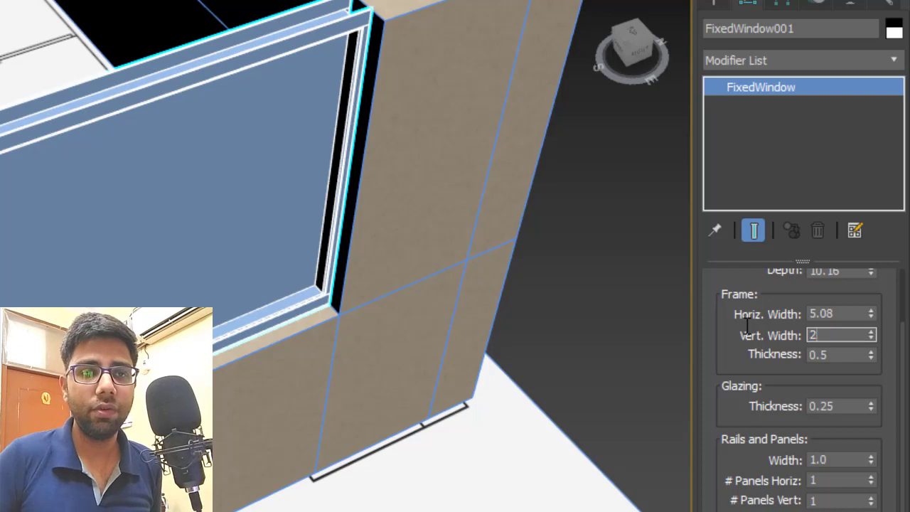
{"action": "key", "text": "Tab"}
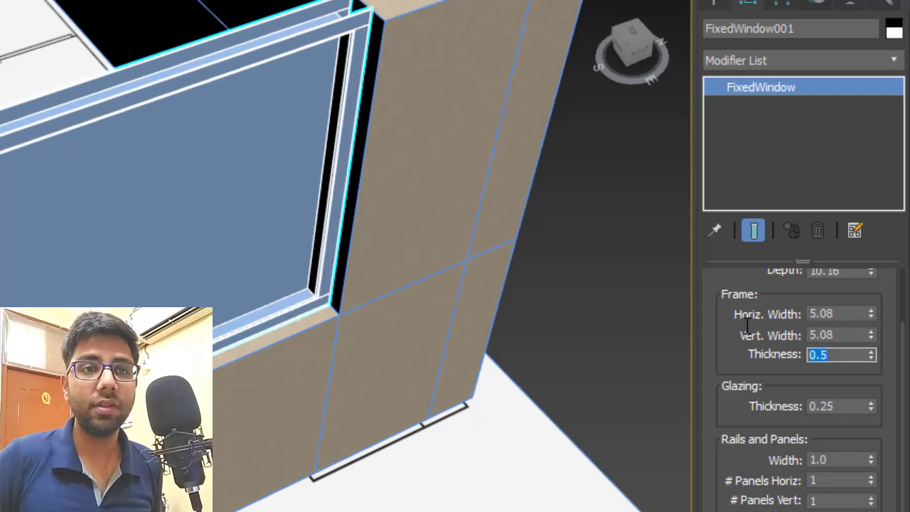
{"action": "type", "text": "1\""}
{"action": "key", "text": "Return"}
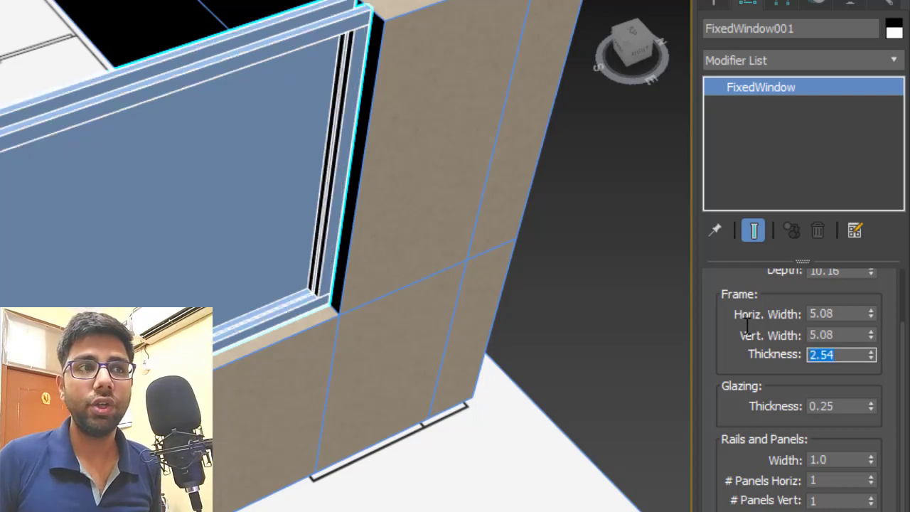
Set the bedroom window's glazing thickness to 5 mm.
{"action": "key", "text": "Tab"}
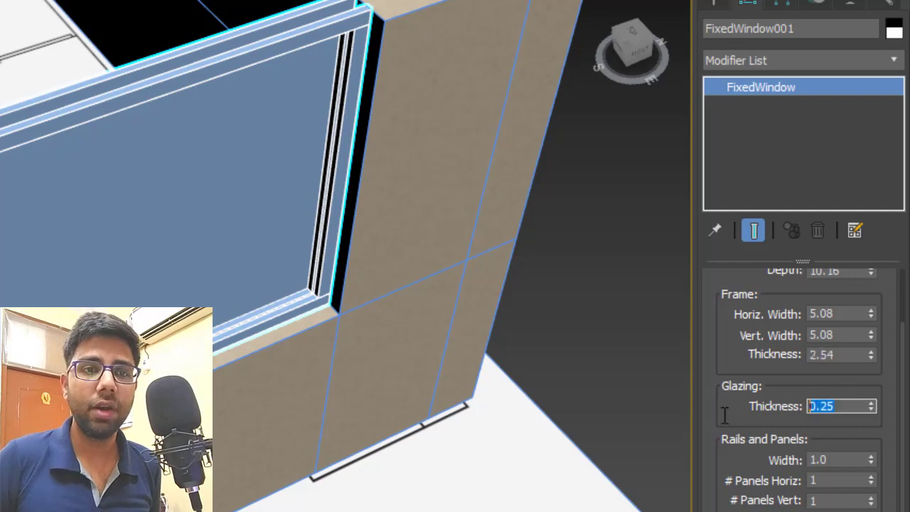
{"action": "type", "text": "5mm"}
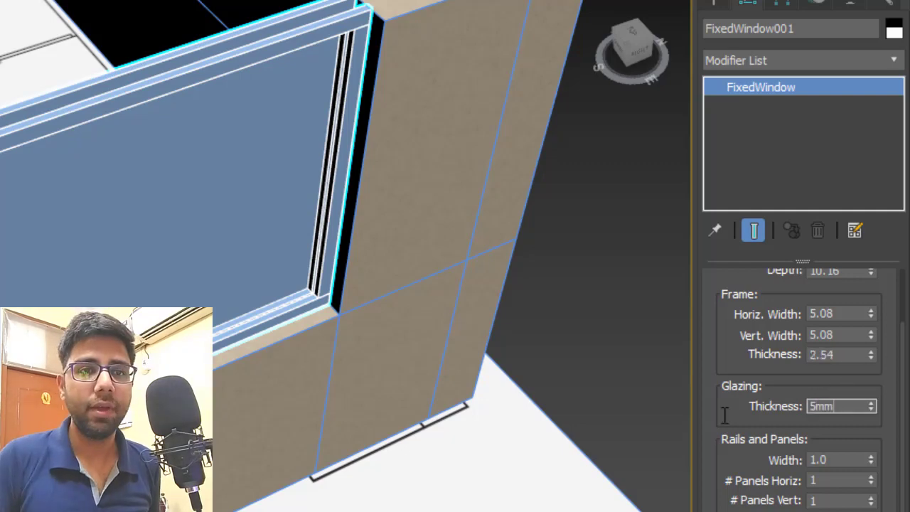
{"action": "key", "text": "Return"}
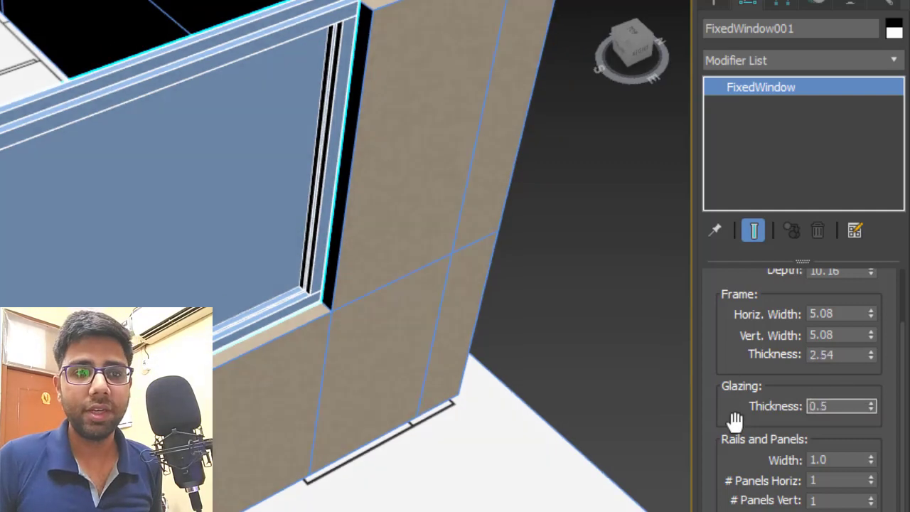
Try to set the width of the bedroom window's rails to 1 inch.
{"action": "left_click_drag", "start_coordinate": [735, 423], "coordinate": [752, 295]}
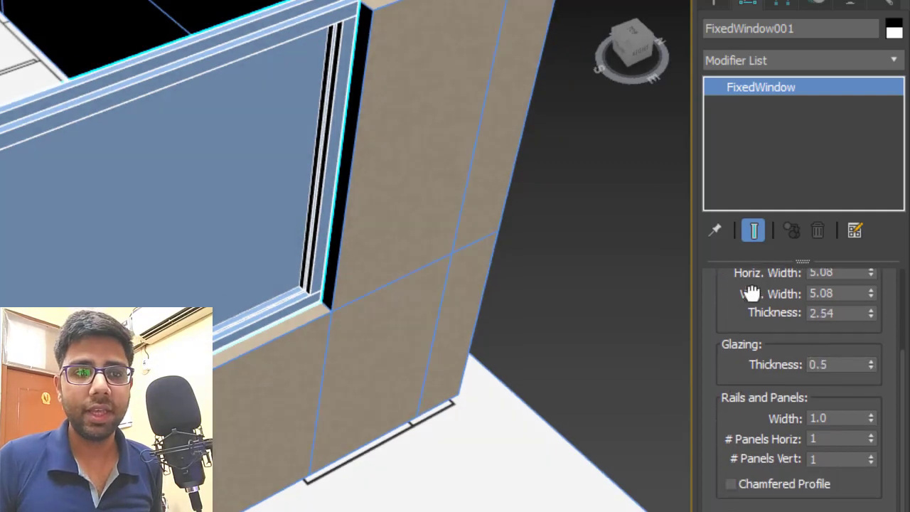
{"action": "double_click", "coordinate": [818, 419]}
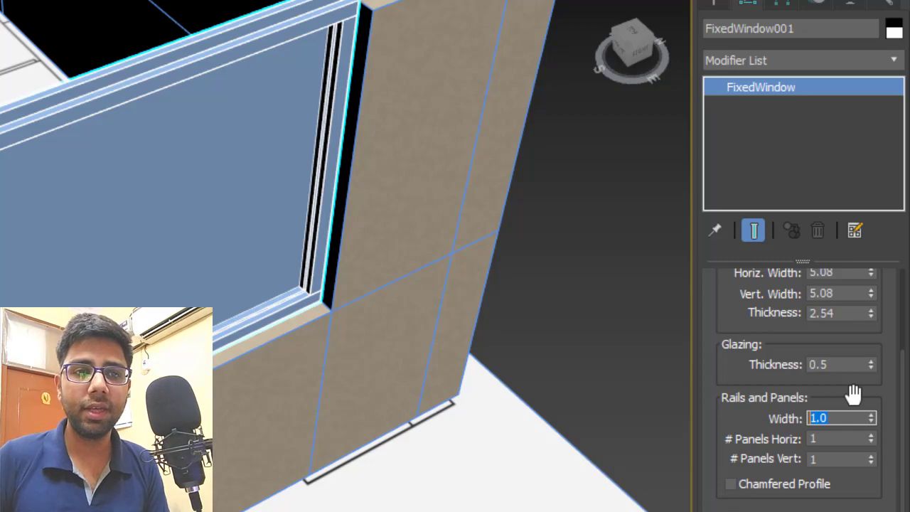
{"action": "type", "text": "1"}
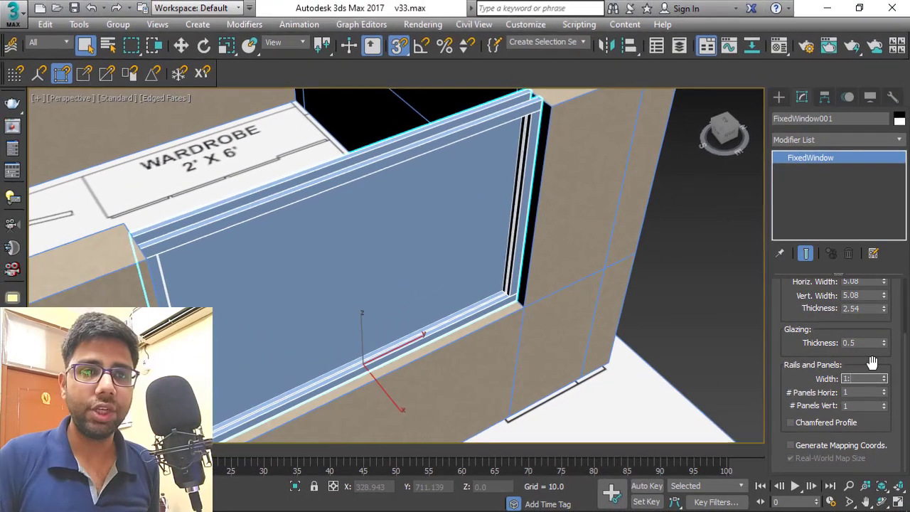
{"action": "key", "text": "Return"}
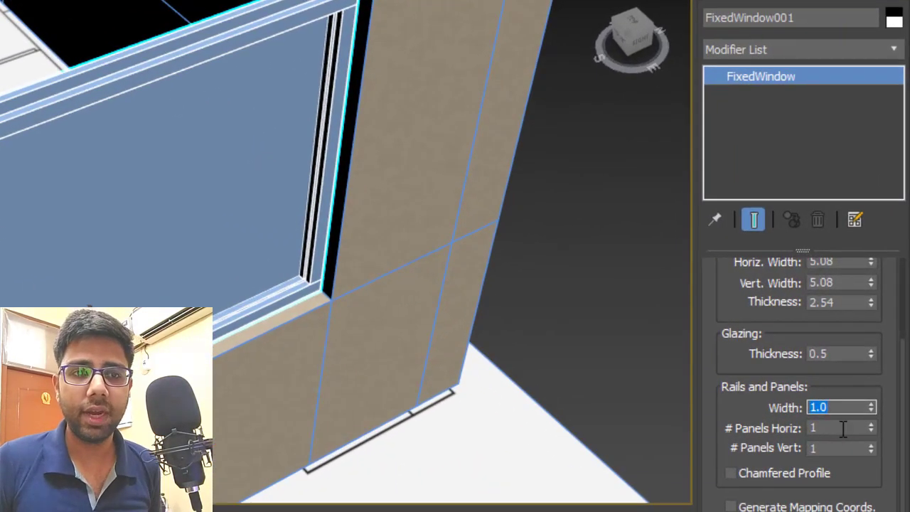
Divide the bedroom window into 4 horizontal and 3 vertical panels.
{"action": "key", "text": "Tab"}
{"action": "left_click", "coordinate": [873, 425]}
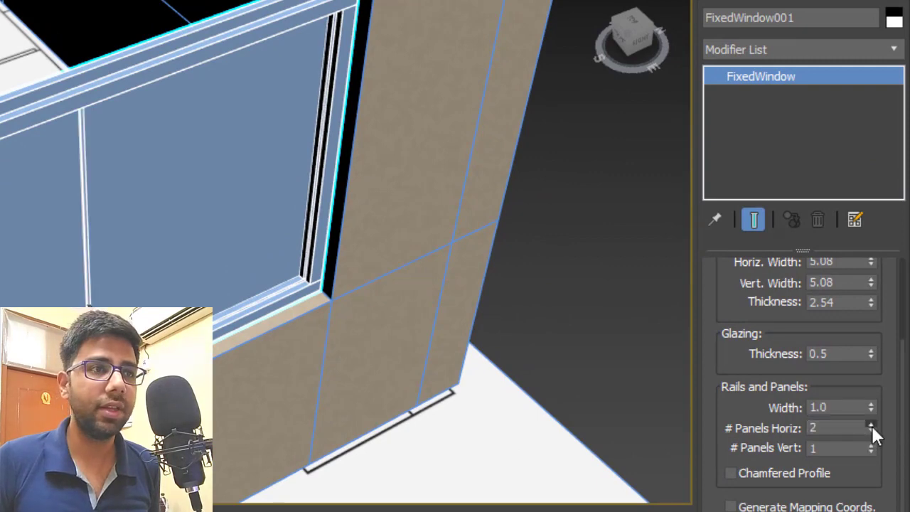
{"action": "left_click", "coordinate": [872, 425]}
{"action": "left_click", "coordinate": [872, 425]}
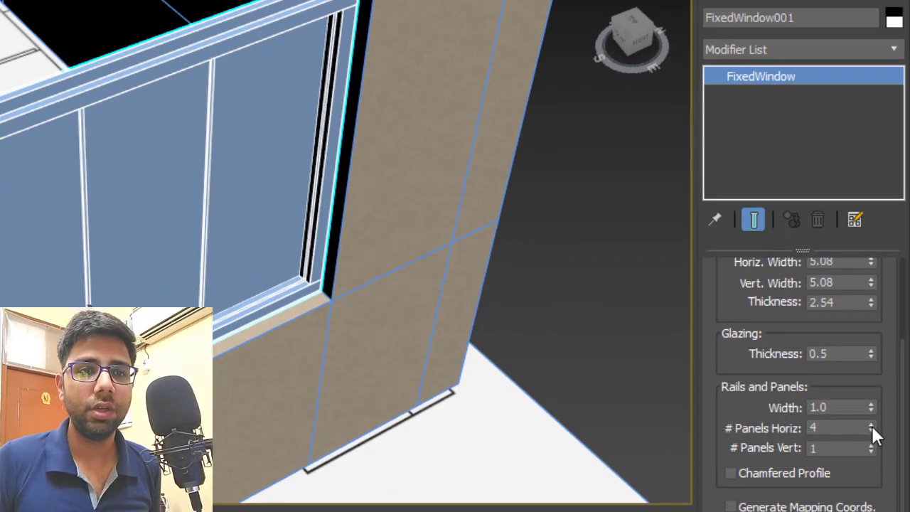
{"action": "left_click_drag", "start_coordinate": [861, 453], "coordinate": [804, 452]}
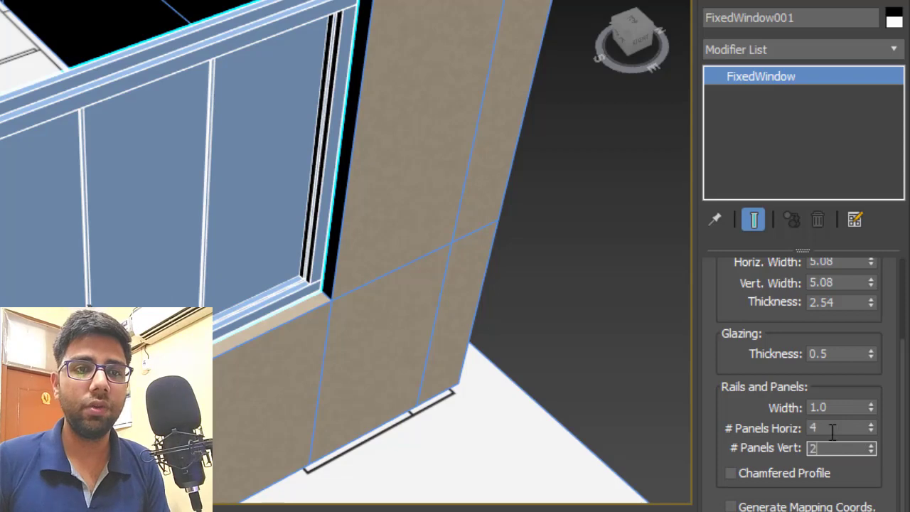
{"action": "left_click", "coordinate": [833, 432]}
{"action": "middle_click_drag", "start_coordinate": [334, 403], "coordinate": [340, 377], "text": "alt"}
{"action": "left_click", "coordinate": [871, 446]}
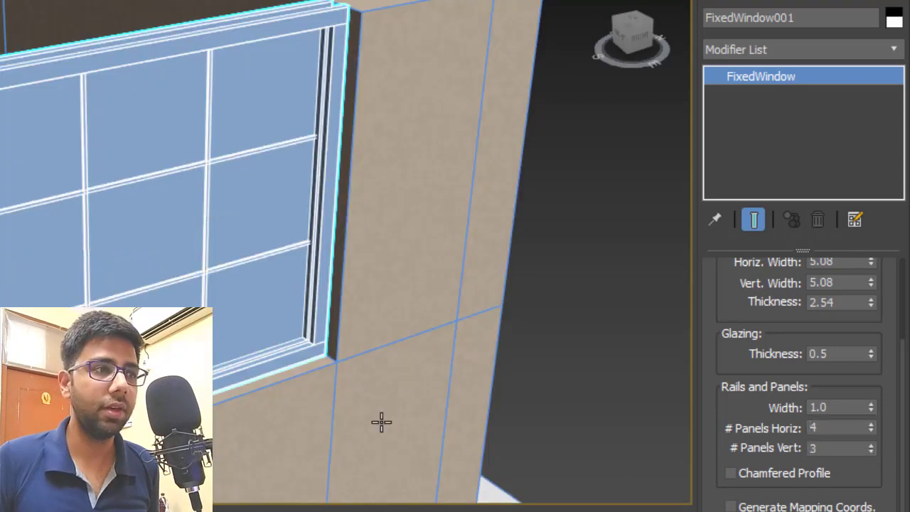
Set the width of the bedroom window's rails to 1 inch.
{"action": "middle_click_drag", "start_coordinate": [382, 423], "coordinate": [398, 384], "text": "alt"}
{"action": "left_click_drag", "start_coordinate": [840, 407], "coordinate": [737, 411]}
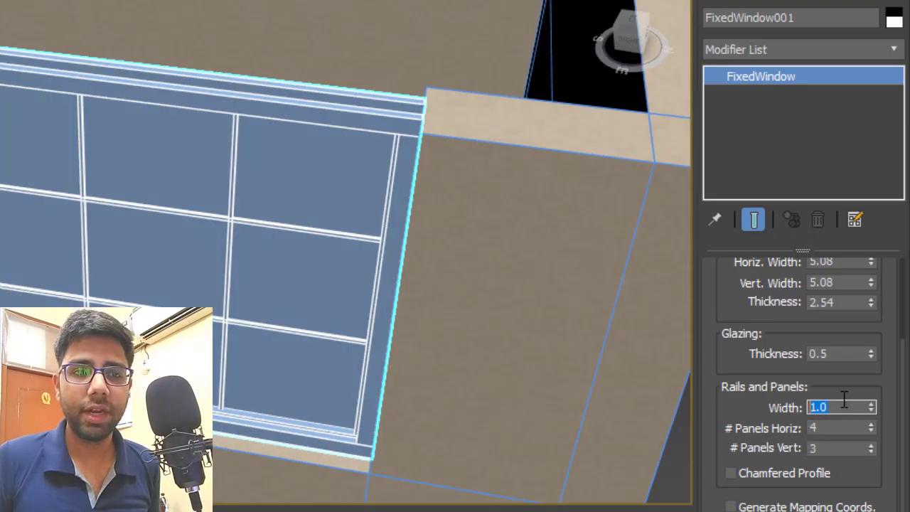
{"action": "type", "text": "1"}
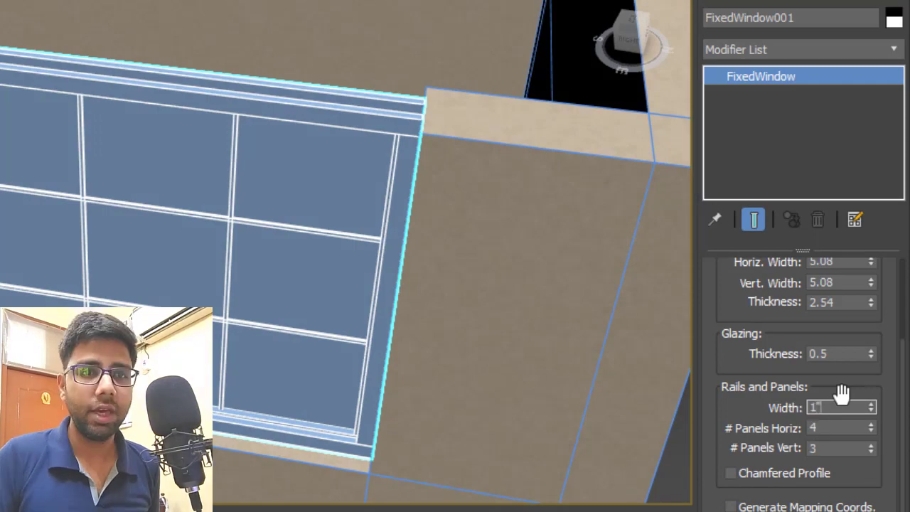
{"action": "type", "text": "\""}
{"action": "key", "text": "Return"}
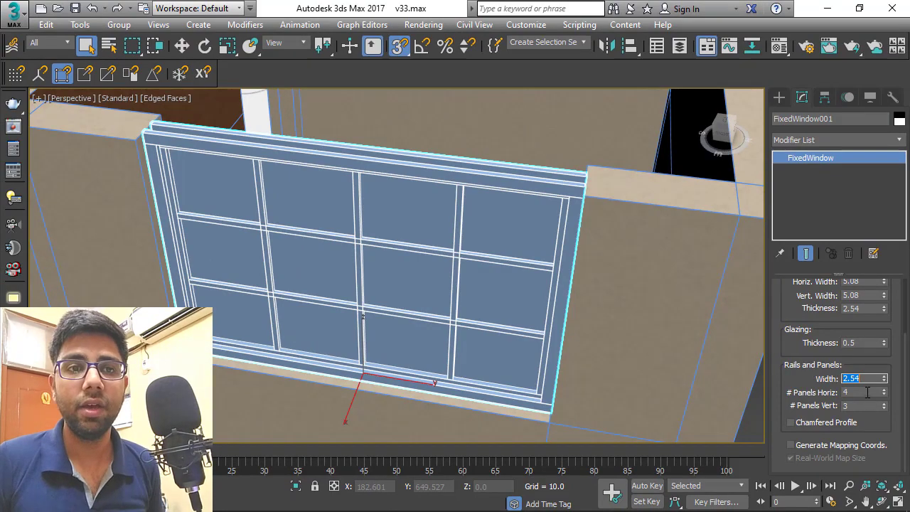
Draw a fixed window snapped to the living room wall opening, about 177.1 wide, 23.1 deep and 121.9 high, and open its parameters for editing.
{"action": "middle_click_drag", "start_coordinate": [433, 264], "coordinate": [487, 251], "text": "alt"}
{"action": "scroll", "coordinate": [429, 258], "scroll_direction": "down", "scroll_amount": 4}
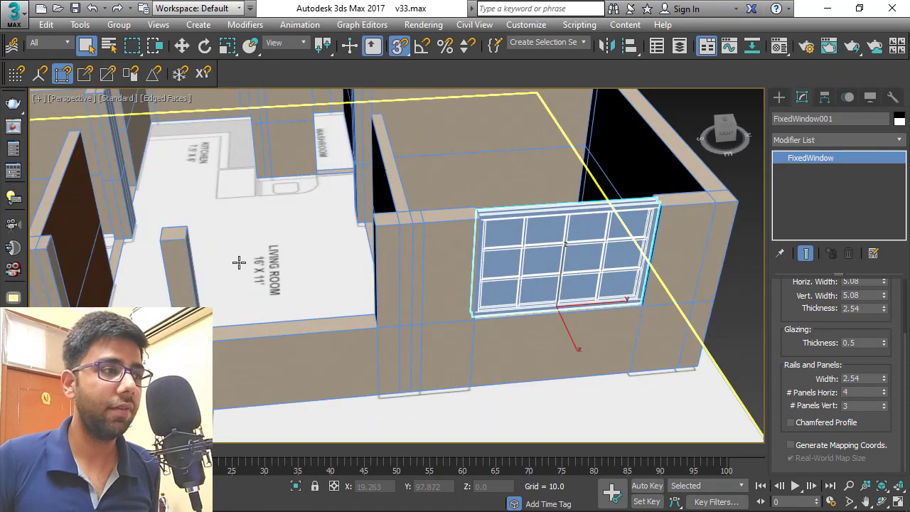
{"action": "scroll", "coordinate": [242, 265], "scroll_direction": "up", "scroll_amount": 8}
{"action": "scroll", "coordinate": [424, 345], "scroll_direction": "down", "scroll_amount": 4}
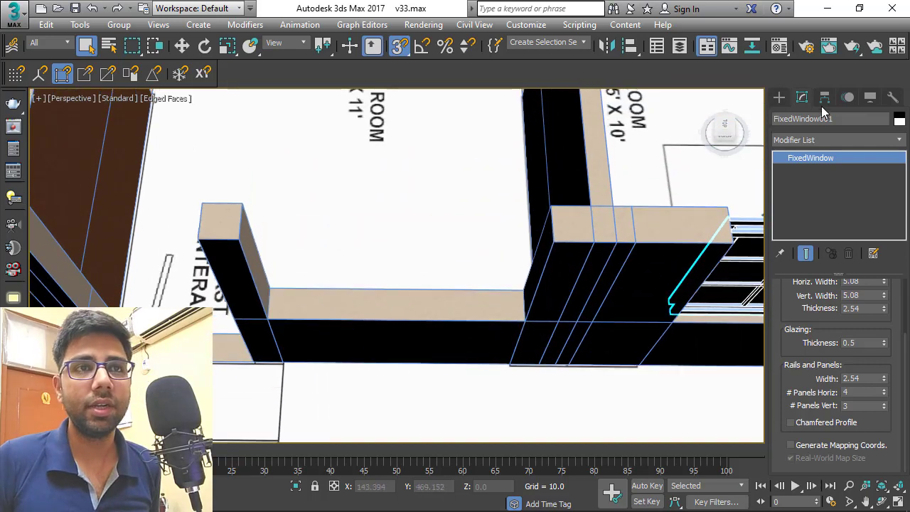
{"action": "left_click", "coordinate": [779, 97]}
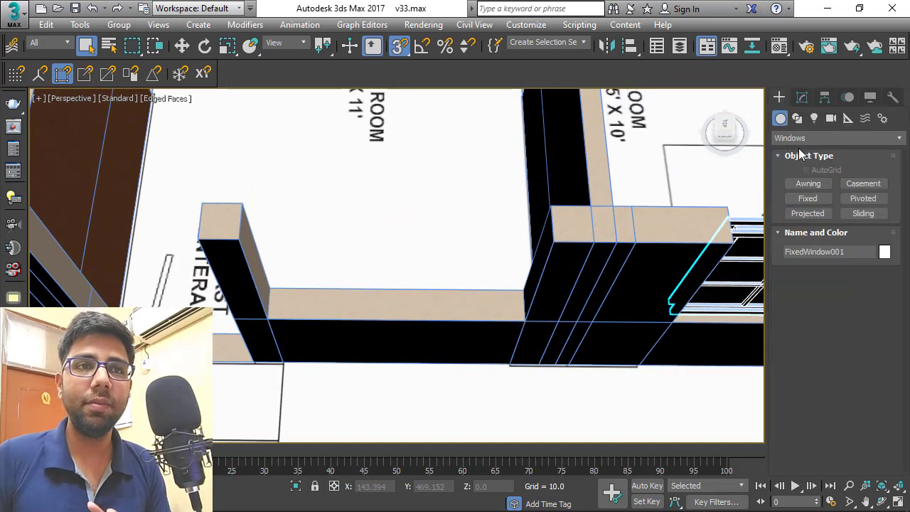
{"action": "left_click", "coordinate": [808, 198]}
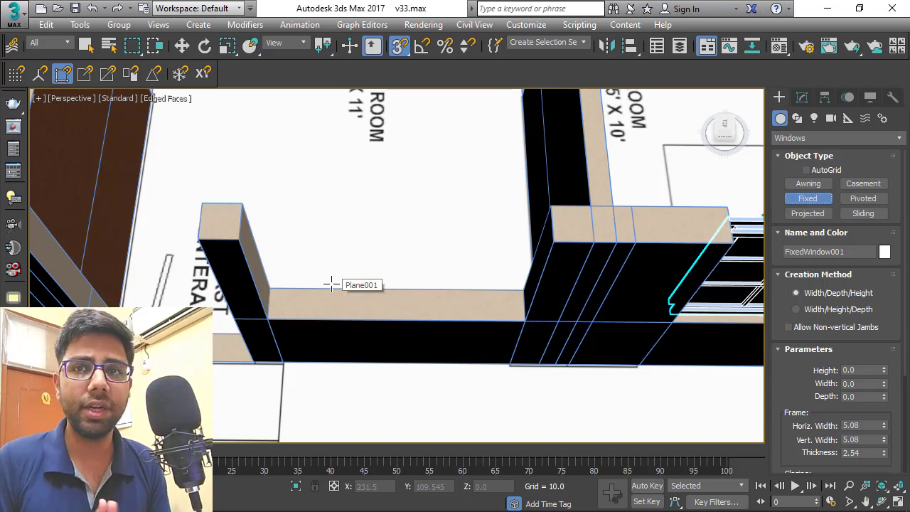
{"action": "left_click_drag", "start_coordinate": [269, 289], "coordinate": [525, 291]}
{"action": "left_click", "coordinate": [526, 320]}
{"action": "left_click", "coordinate": [553, 243]}
{"action": "middle_click_drag", "start_coordinate": [495, 280], "coordinate": [532, 261], "text": "alt"}
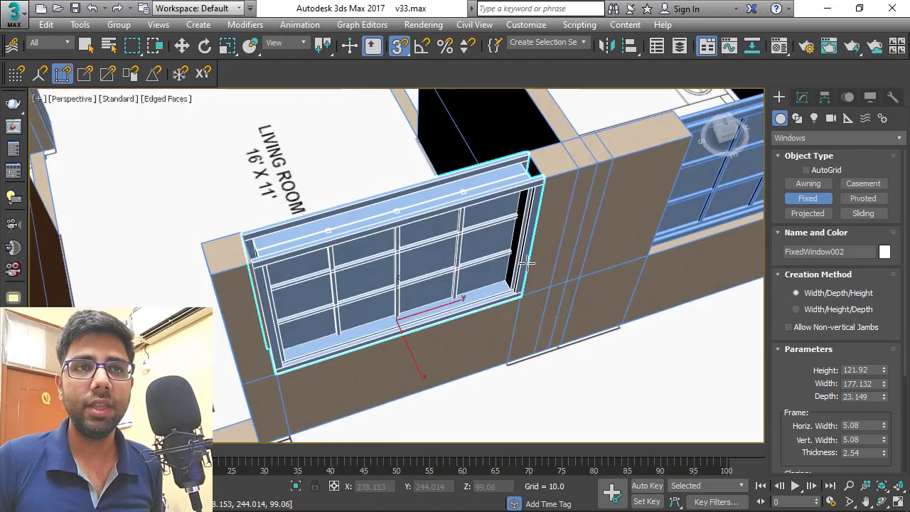
{"action": "left_click", "coordinate": [806, 99]}
Set the living room window's frame thickness to 4 inches.
{"action": "scroll", "coordinate": [864, 234], "scroll_direction": "down", "scroll_amount": 5}
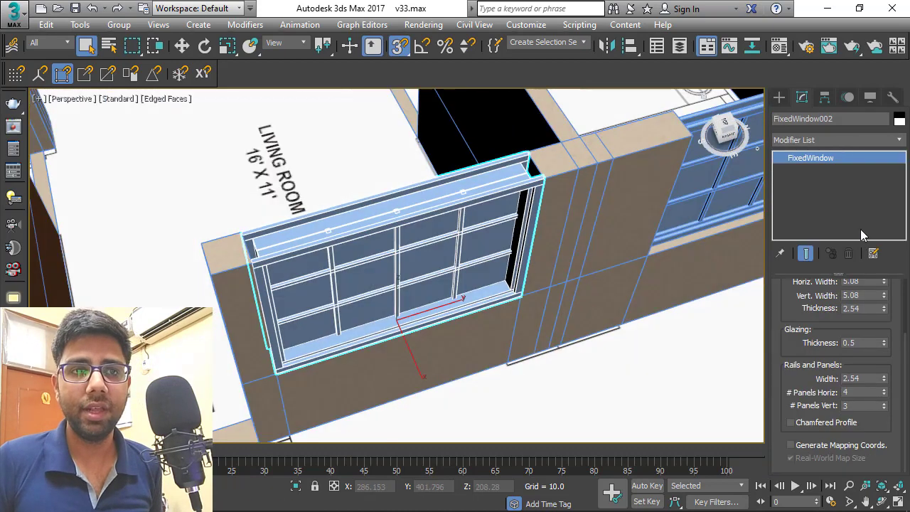
{"action": "left_click", "coordinate": [862, 309]}
{"action": "type", "text": "4\""}
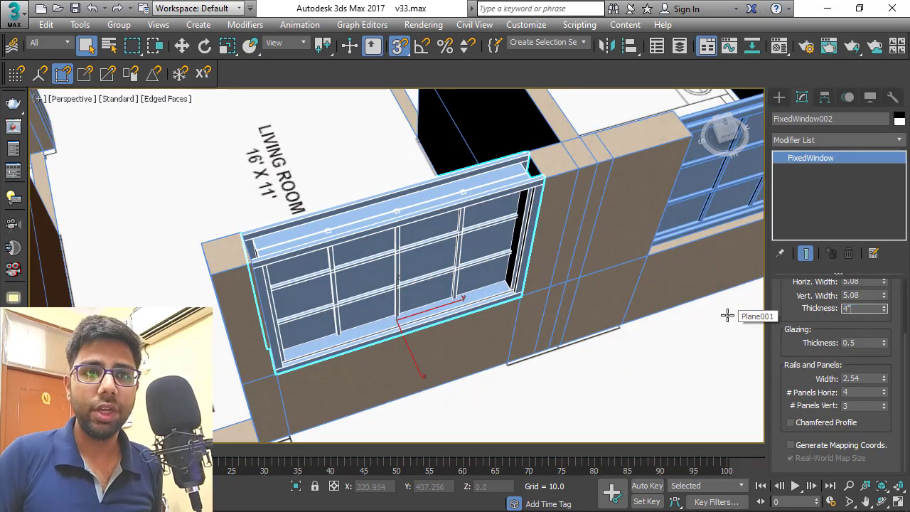
{"action": "key", "text": "Tab"}
Set the living room window's overall depth to 4 inches.
{"action": "scroll", "coordinate": [866, 331], "scroll_direction": "up", "scroll_amount": 4}
{"action": "left_click_drag", "start_coordinate": [869, 333], "coordinate": [775, 347]}
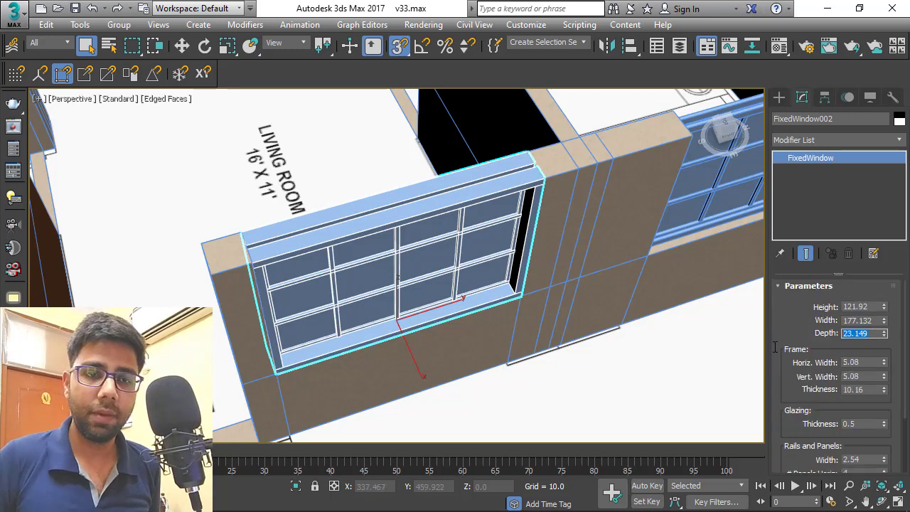
{"action": "type", "text": "4\""}
{"action": "key", "text": "Tab"}
Set the living room window frame's horizontal and vertical widths to 2 inches and its thickness to 1 inch.
{"action": "type", "text": "2"}
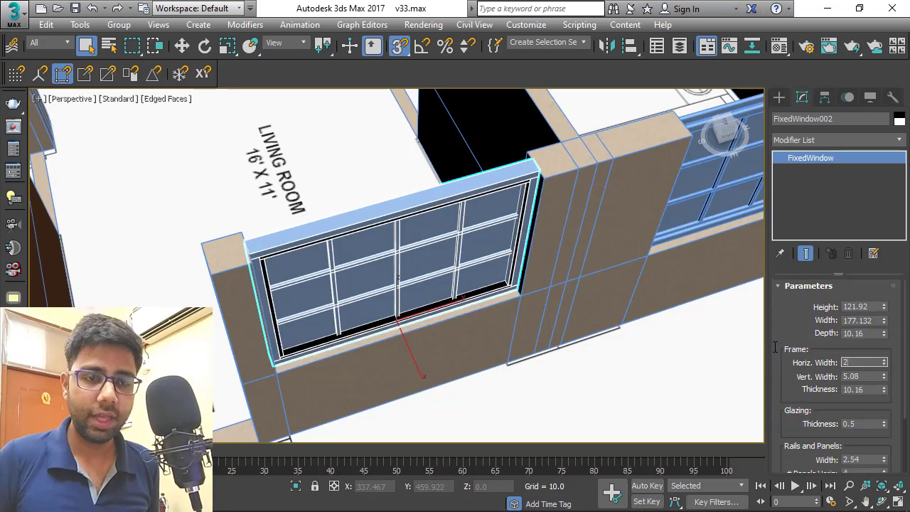
{"action": "type", "text": "\""}
{"action": "key", "text": "Tab"}
{"action": "type", "text": "2\""}
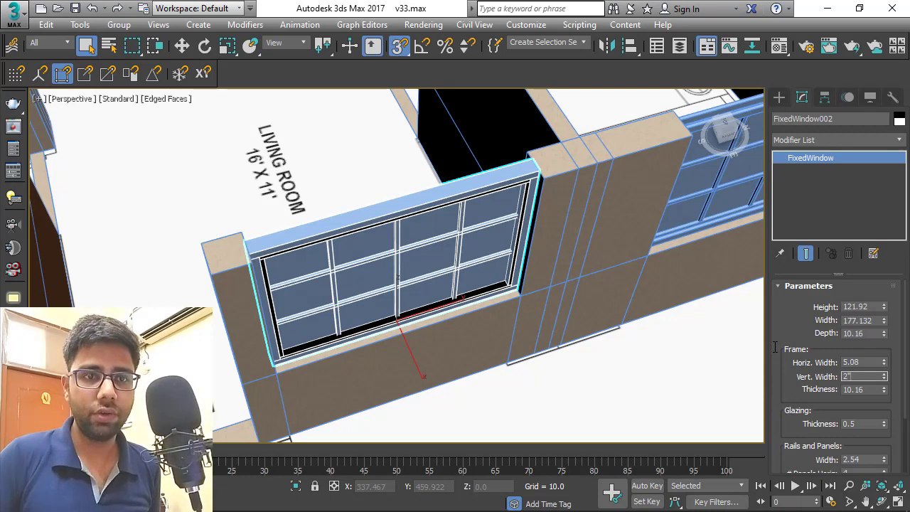
{"action": "key", "text": "Tab"}
{"action": "type", "text": "1\""}
{"action": "key", "text": "Tab"}
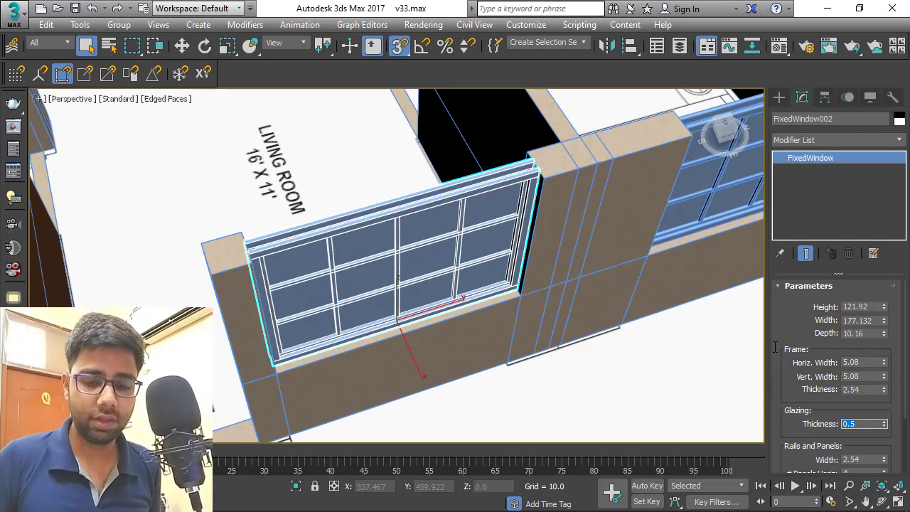
{"action": "left_click_drag", "start_coordinate": [790, 376], "coordinate": [793, 296]}
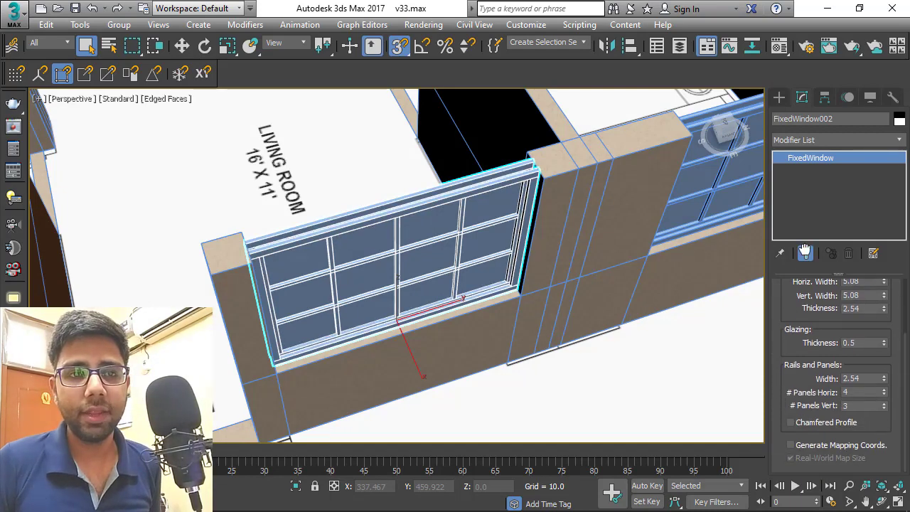
{"action": "double_click", "coordinate": [873, 377]}
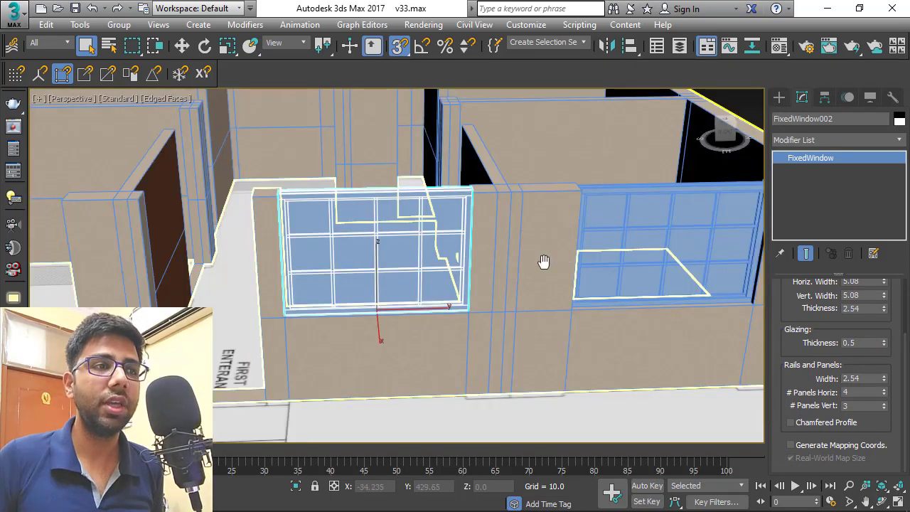
Convert both fixed windows in the front wall to Editable Poly.
{"action": "scroll", "coordinate": [462, 266], "scroll_direction": "down", "scroll_amount": 3}
{"action": "middle_click_drag", "start_coordinate": [544, 262], "coordinate": [506, 261]}
{"action": "key", "text": "w"}
{"action": "left_click", "coordinate": [652, 208]}
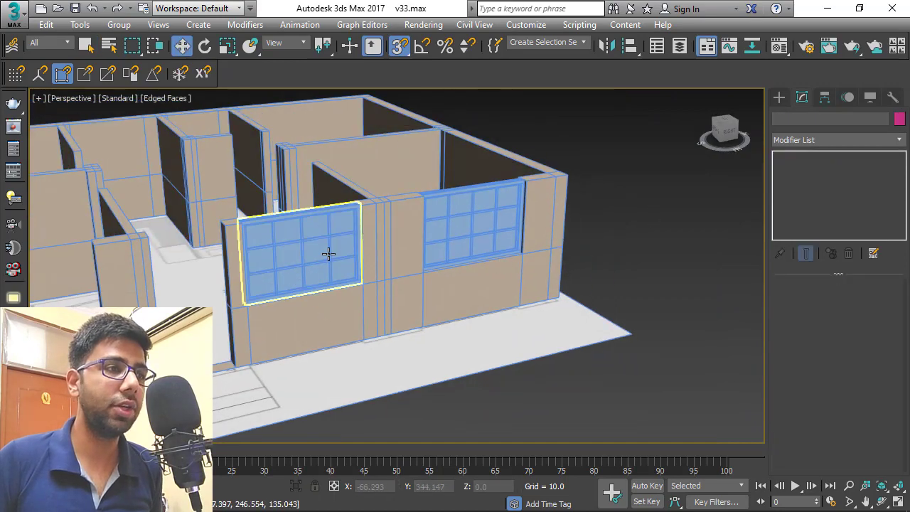
{"action": "scroll", "coordinate": [331, 254], "scroll_direction": "up", "scroll_amount": 4}
{"action": "middle_click_drag", "start_coordinate": [365, 263], "coordinate": [473, 256], "text": "alt"}
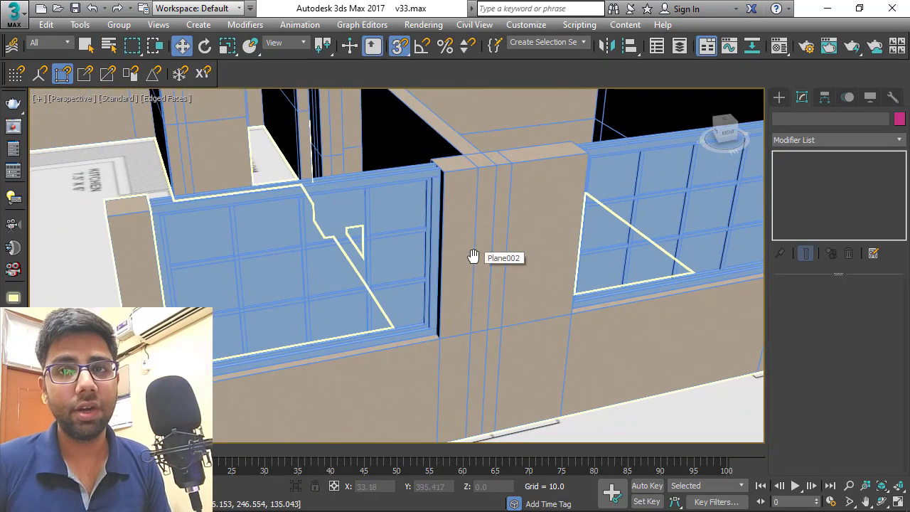
{"action": "left_click", "coordinate": [330, 242]}
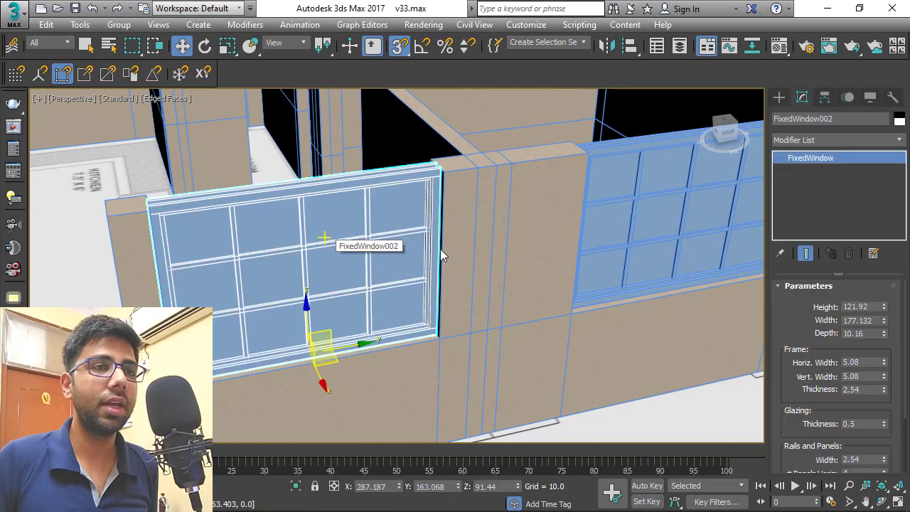
{"action": "left_click", "coordinate": [670, 229], "text": "ctrl"}
{"action": "right_click", "coordinate": [669, 201]}
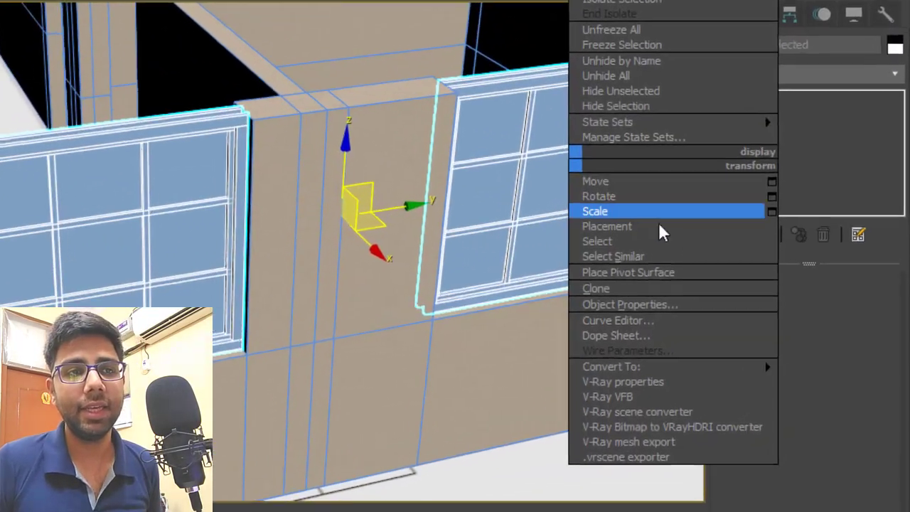
{"action": "mouse_move", "coordinate": [759, 347]}
{"action": "left_click", "coordinate": [476, 387]}
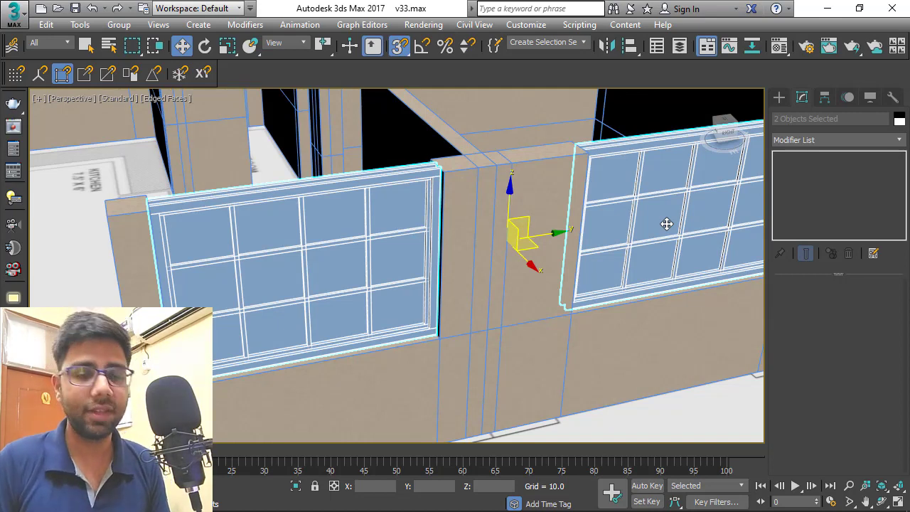
With the living room window selected, set up an empty material slot as a VRayMtl named "Fine Wood : Zebrano".
{"action": "left_click", "coordinate": [323, 239]}
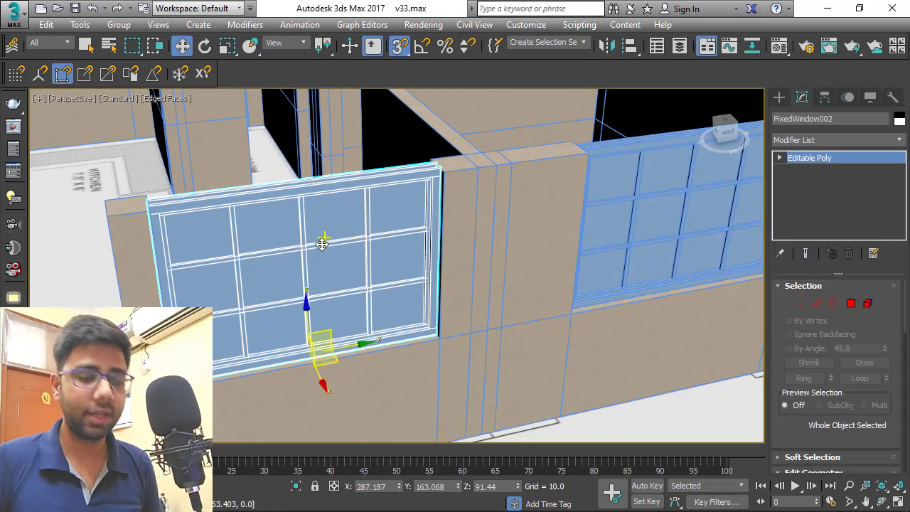
{"action": "key", "text": "m"}
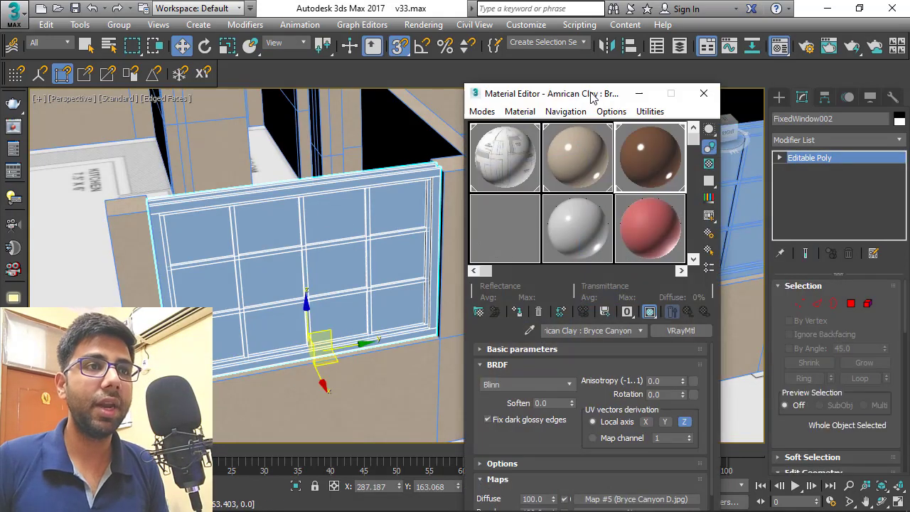
{"action": "left_click_drag", "start_coordinate": [590, 95], "coordinate": [547, 28]}
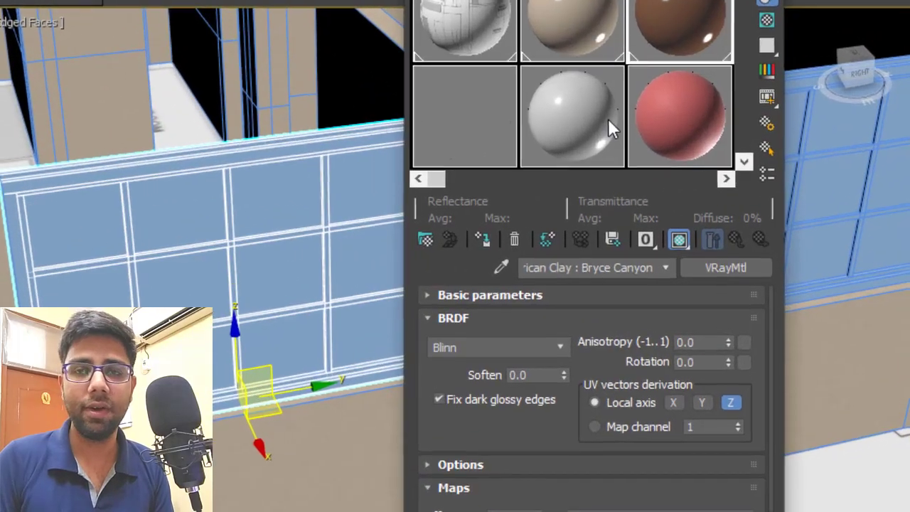
{"action": "left_click", "coordinate": [466, 163]}
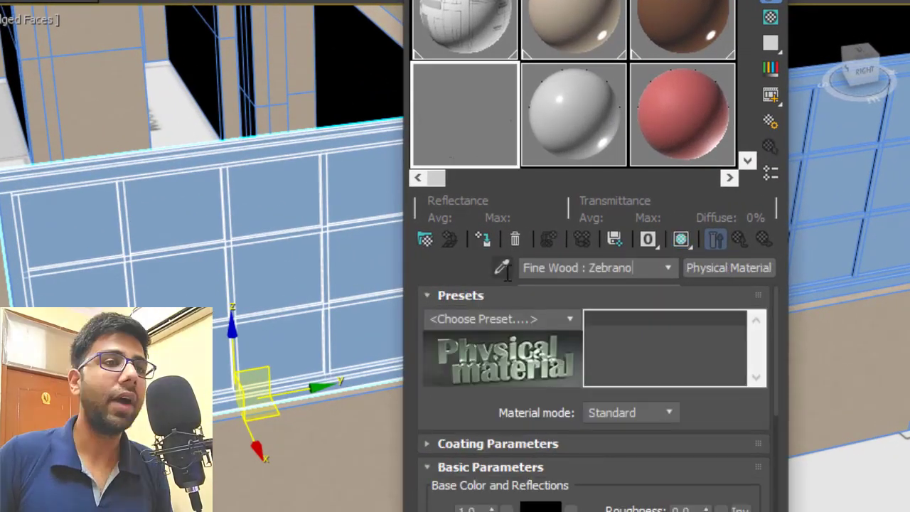
{"action": "left_click", "coordinate": [745, 268]}
{"action": "scroll", "coordinate": [432, 261], "scroll_direction": "down", "scroll_amount": 5}
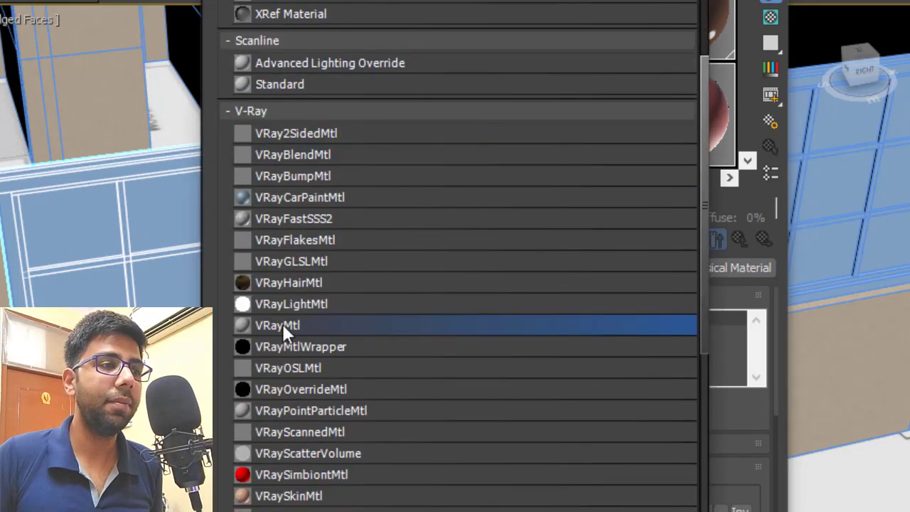
{"action": "double_click", "coordinate": [283, 323]}
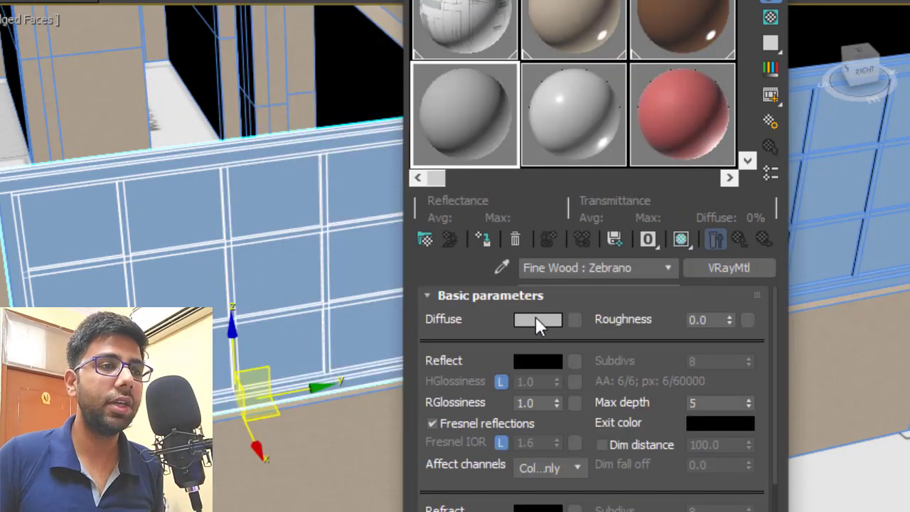
Load the Zebrano D image as a bitmap in the wood material's diffuse map.
{"action": "left_click", "coordinate": [574, 320]}
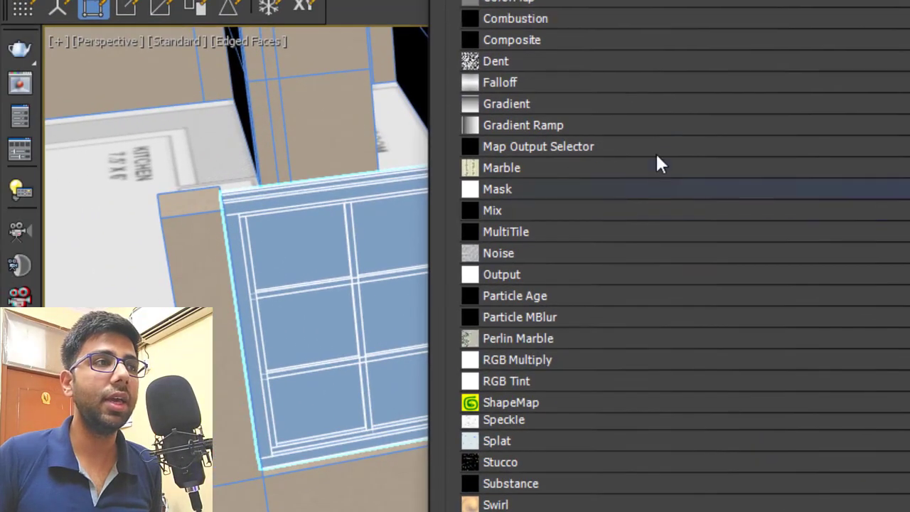
{"action": "scroll", "coordinate": [569, 107], "scroll_direction": "up", "scroll_amount": 3}
{"action": "double_click", "coordinate": [523, 44]}
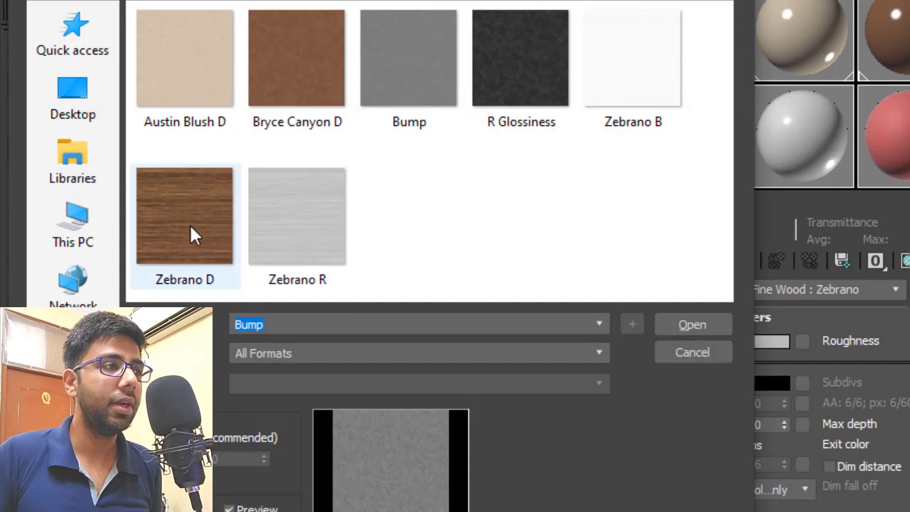
{"action": "left_click", "coordinate": [189, 224]}
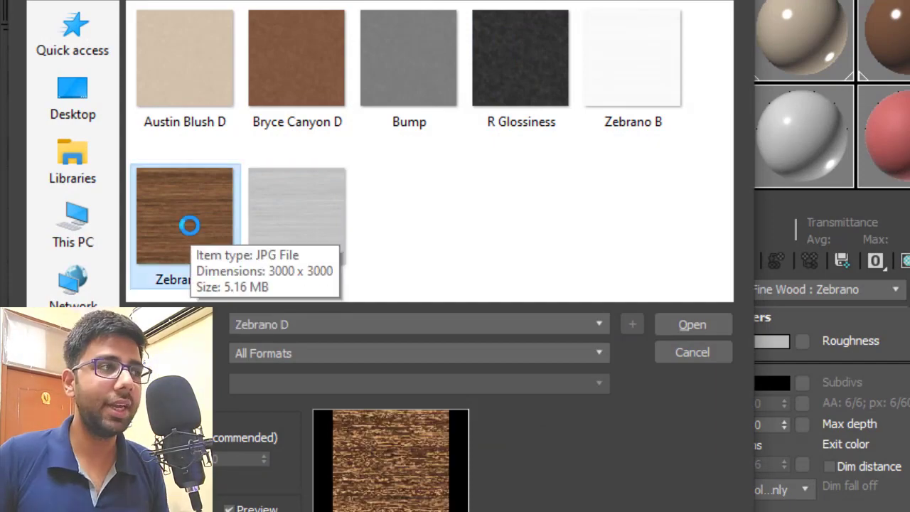
{"action": "left_click", "coordinate": [701, 324]}
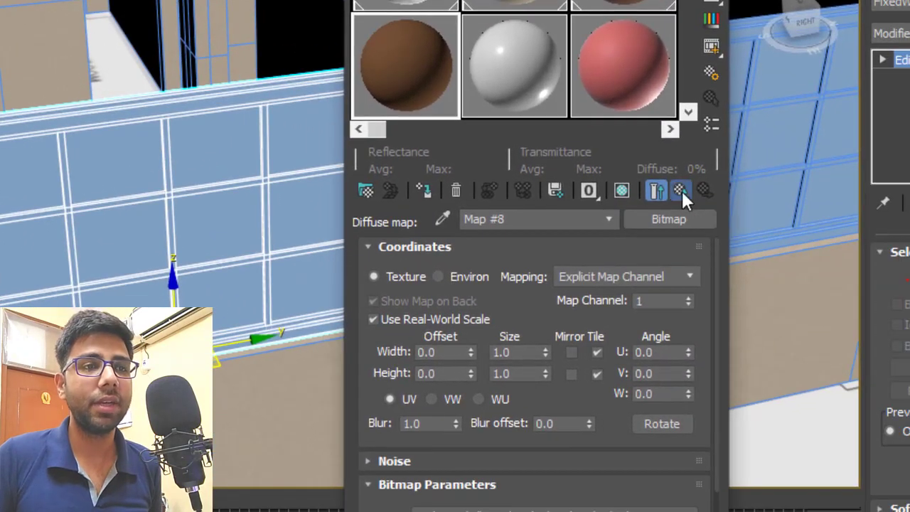
{"action": "left_click", "coordinate": [682, 189]}
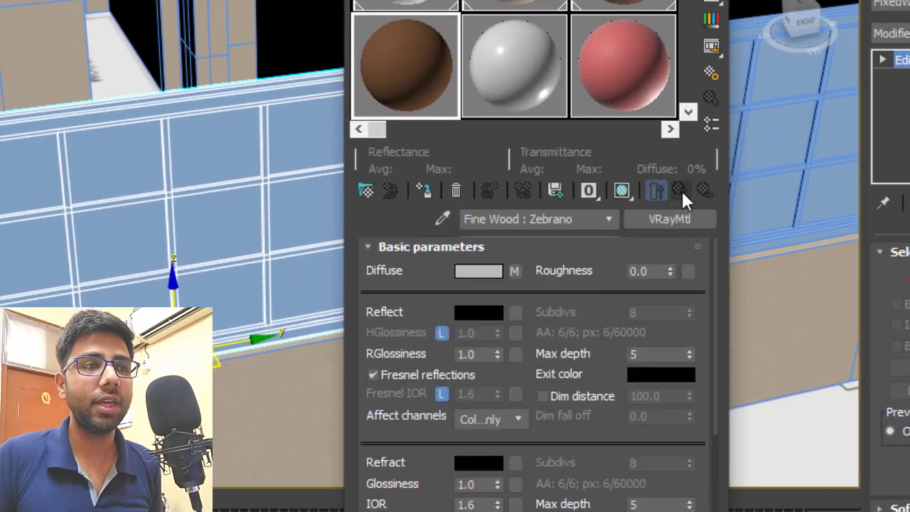
Load the Zebrano R bitmap as the wood material's reflect map and copy it to RGlossiness as an instance.
{"action": "left_click", "coordinate": [515, 313]}
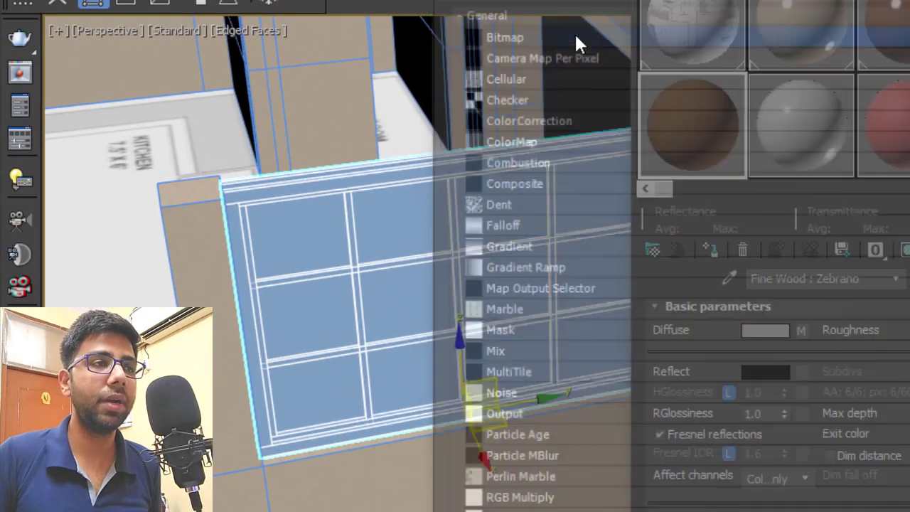
{"action": "double_click", "coordinate": [576, 38]}
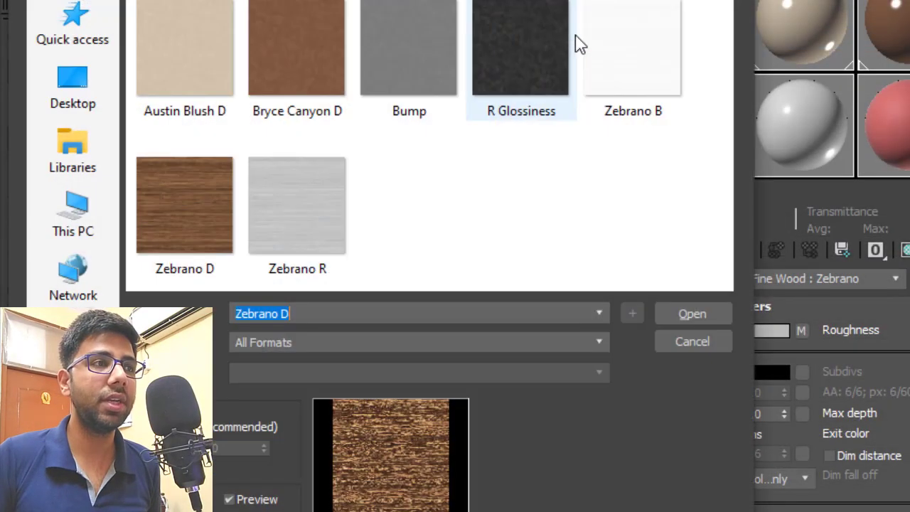
{"action": "left_click", "coordinate": [316, 206]}
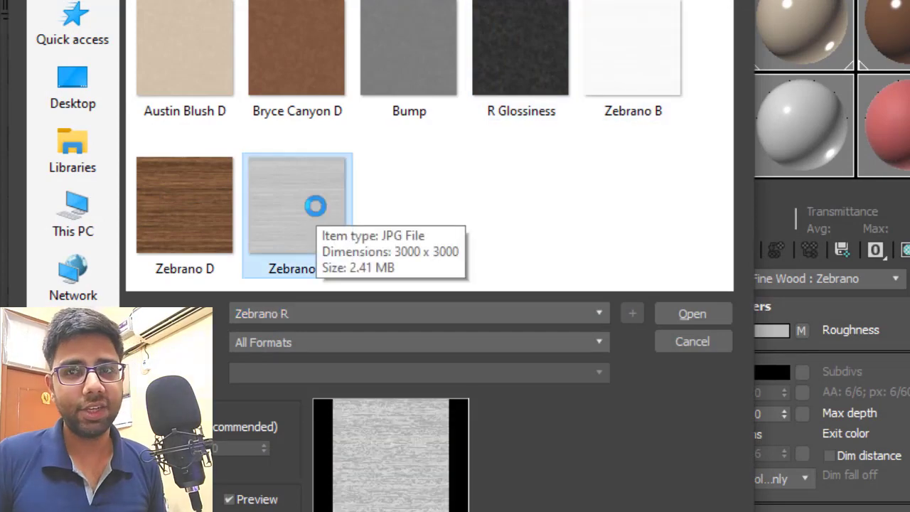
{"action": "left_click", "coordinate": [695, 313]}
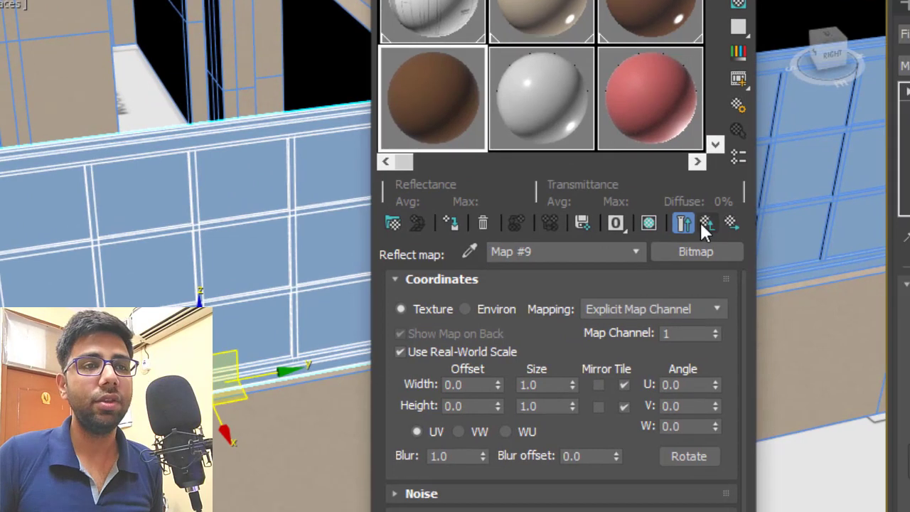
{"action": "left_click", "coordinate": [705, 220]}
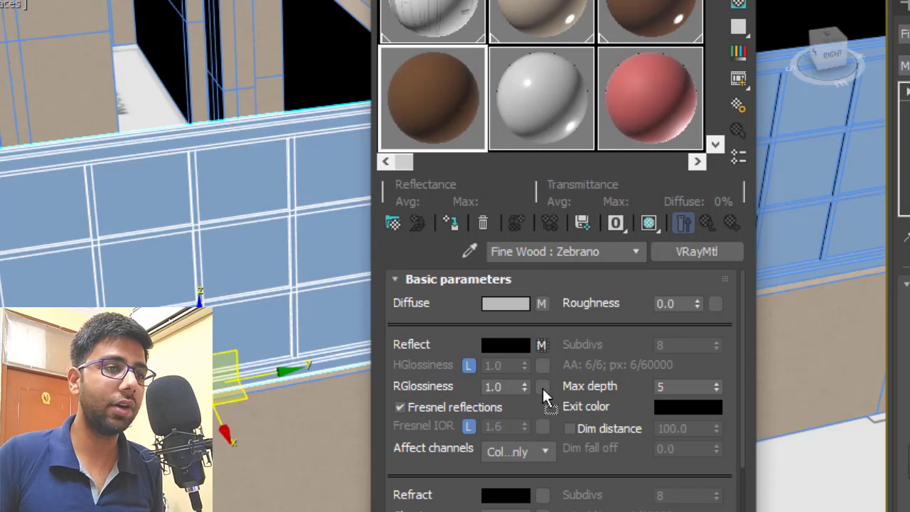
{"action": "left_click_drag", "start_coordinate": [543, 390], "coordinate": [543, 390]}
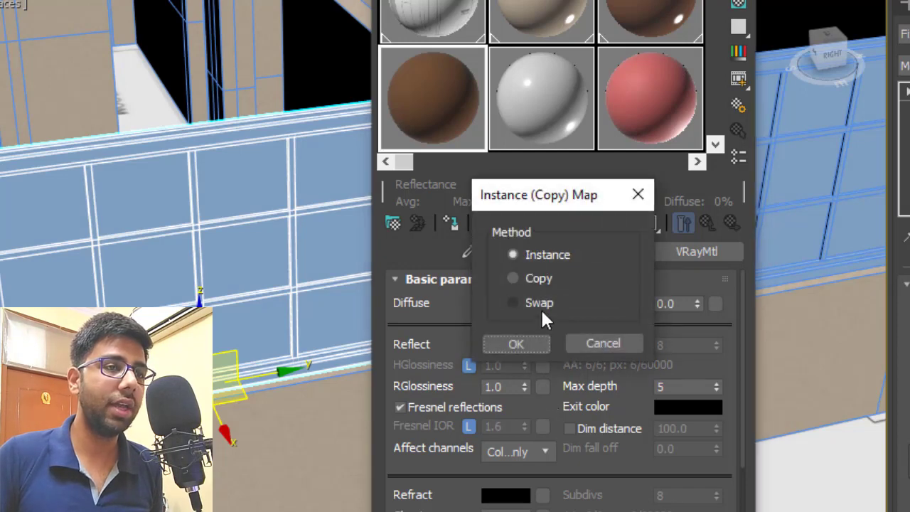
{"action": "left_click", "coordinate": [536, 343]}
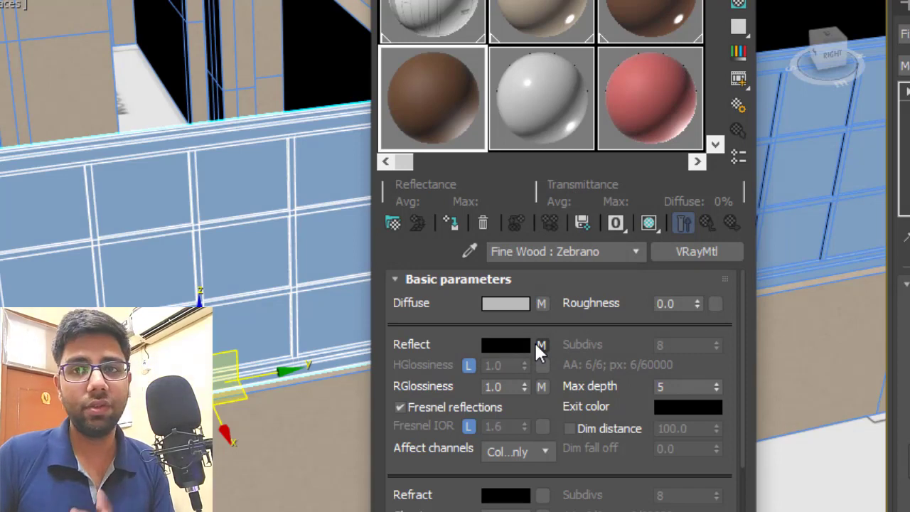
Unlock the wood material's Fresnel IOR and set it to 2.6, and set the reflection max depth to 7.
{"action": "left_click_drag", "start_coordinate": [567, 334], "coordinate": [547, 257]}
{"action": "left_click", "coordinate": [469, 358]}
{"action": "double_click", "coordinate": [507, 362]}
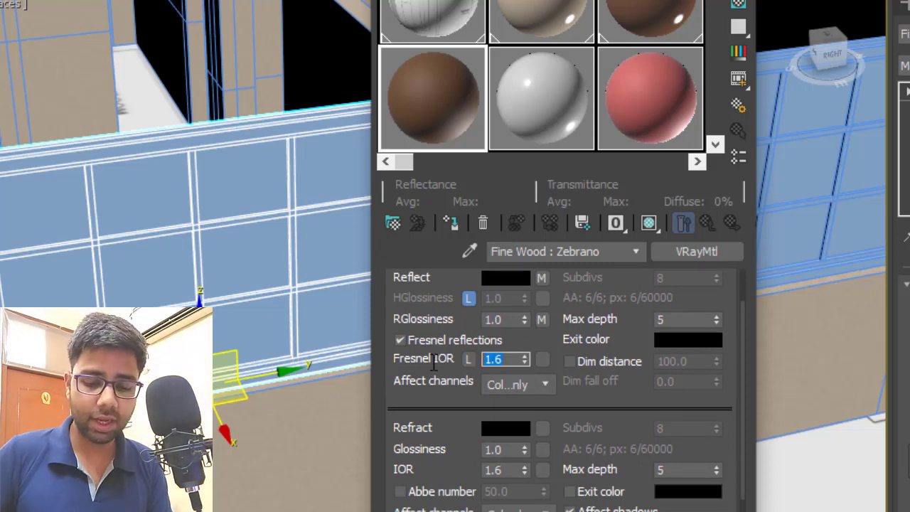
{"action": "type", "text": "2.6"}
{"action": "key", "text": "Return"}
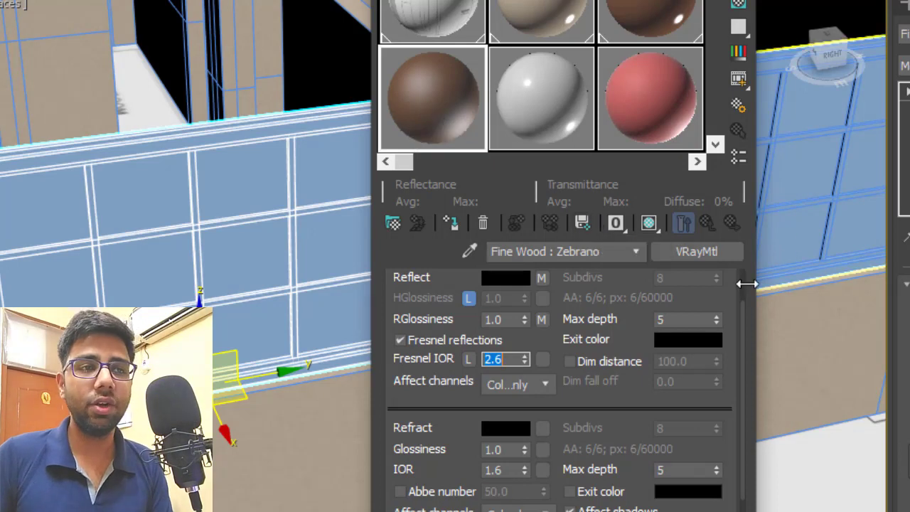
{"action": "left_click_drag", "start_coordinate": [691, 321], "coordinate": [427, 347]}
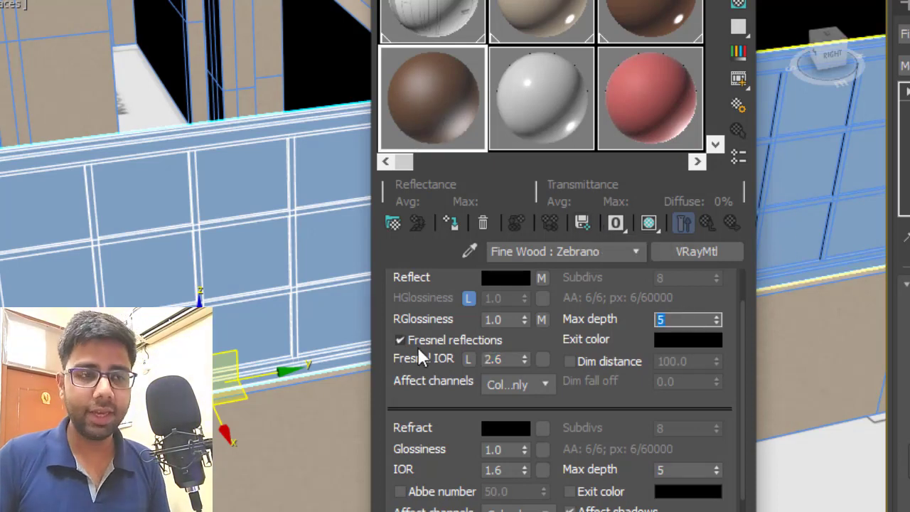
{"action": "type", "text": "7"}
Set the wood material's RGlossiness map amount to 40.
{"action": "scroll", "coordinate": [642, 335], "scroll_direction": "down", "scroll_amount": 8}
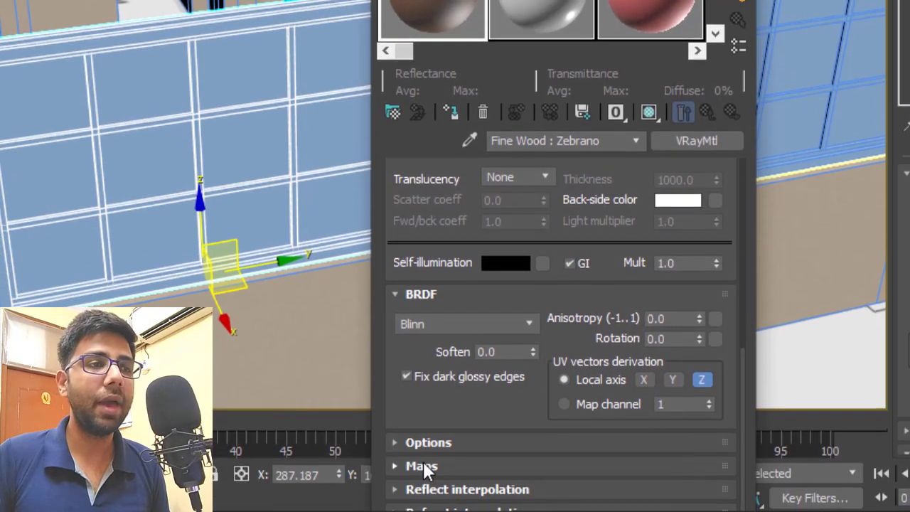
{"action": "left_click", "coordinate": [422, 463]}
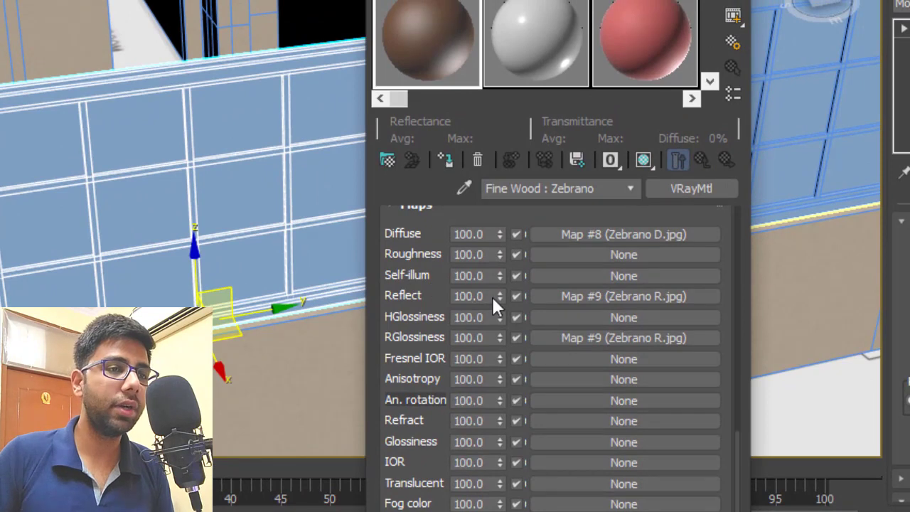
{"action": "double_click", "coordinate": [491, 296]}
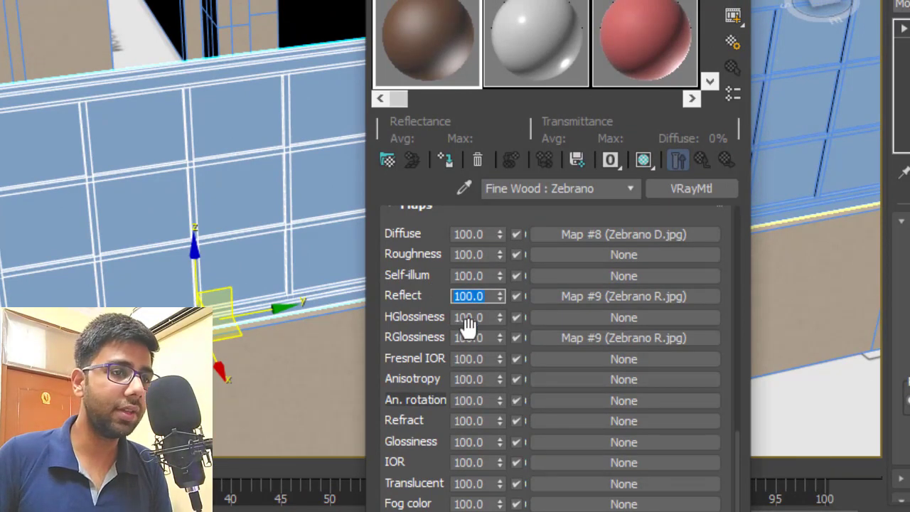
{"action": "left_click_drag", "start_coordinate": [487, 338], "coordinate": [355, 354]}
{"action": "key", "text": "BackSpace"}
{"action": "type", "text": "40"}
{"action": "key", "text": "Return"}
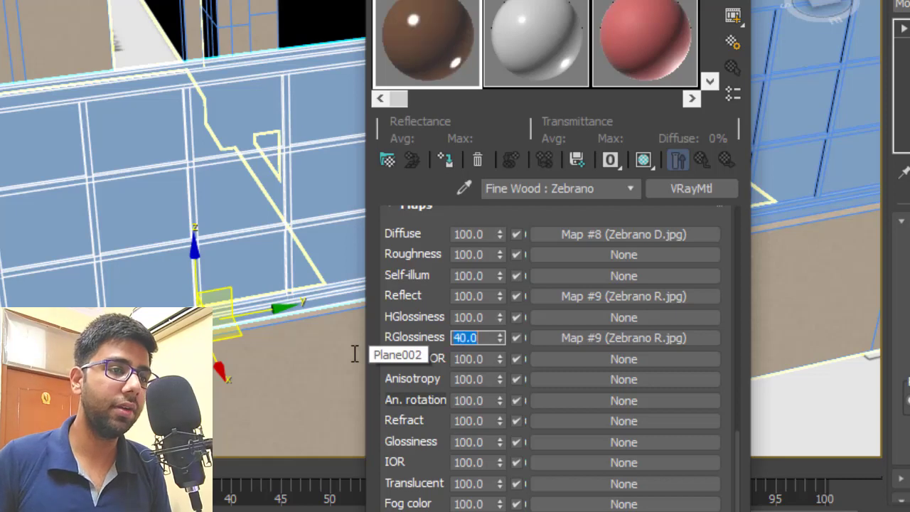
Load the Zebrano B image as a bitmap in the wood material's bump map.
{"action": "scroll", "coordinate": [417, 356], "scroll_direction": "down", "scroll_amount": 4}
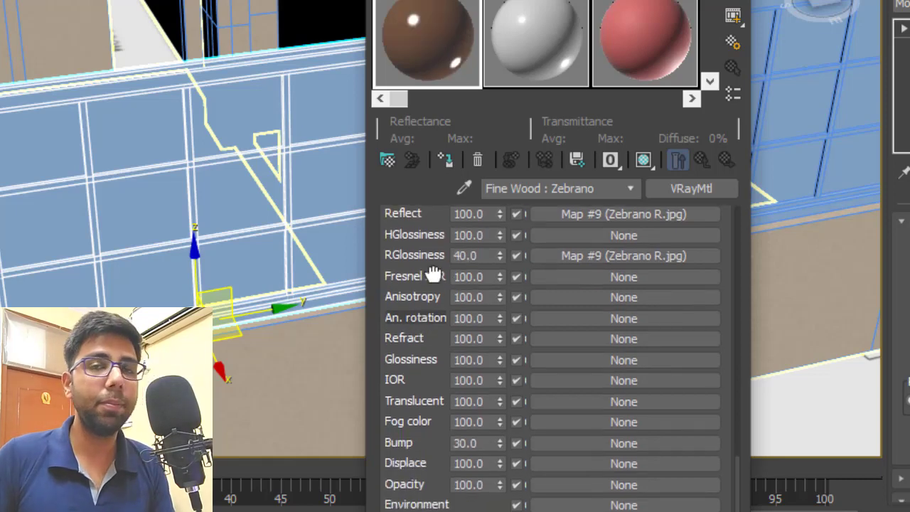
{"action": "left_click", "coordinate": [623, 443]}
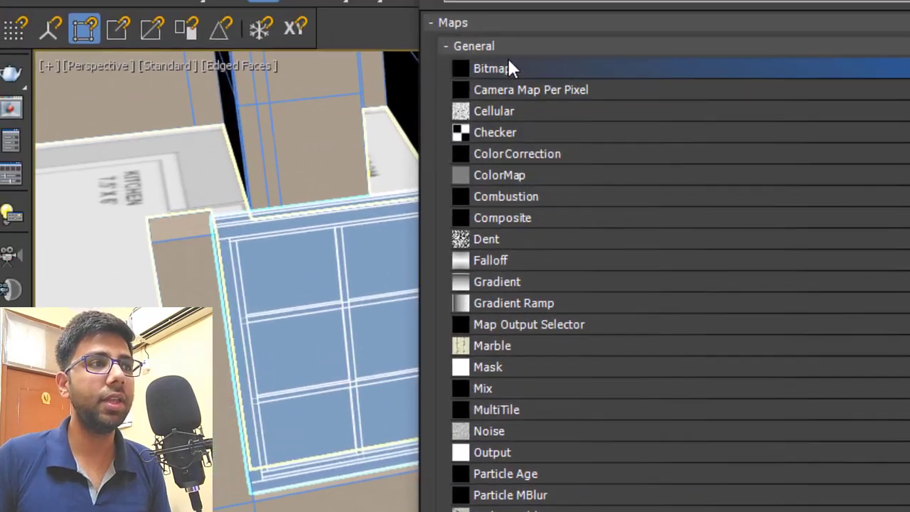
{"action": "double_click", "coordinate": [512, 68]}
{"action": "left_click", "coordinate": [409, 87]}
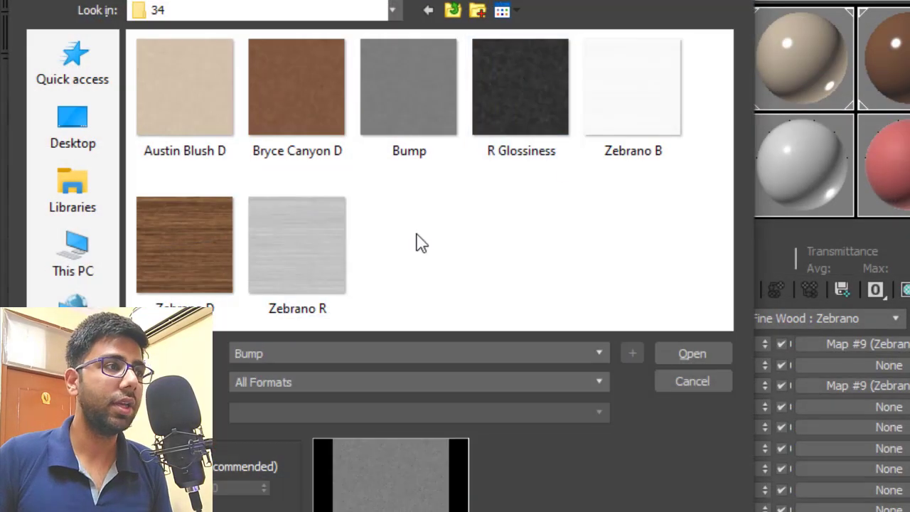
{"action": "left_click", "coordinate": [662, 134]}
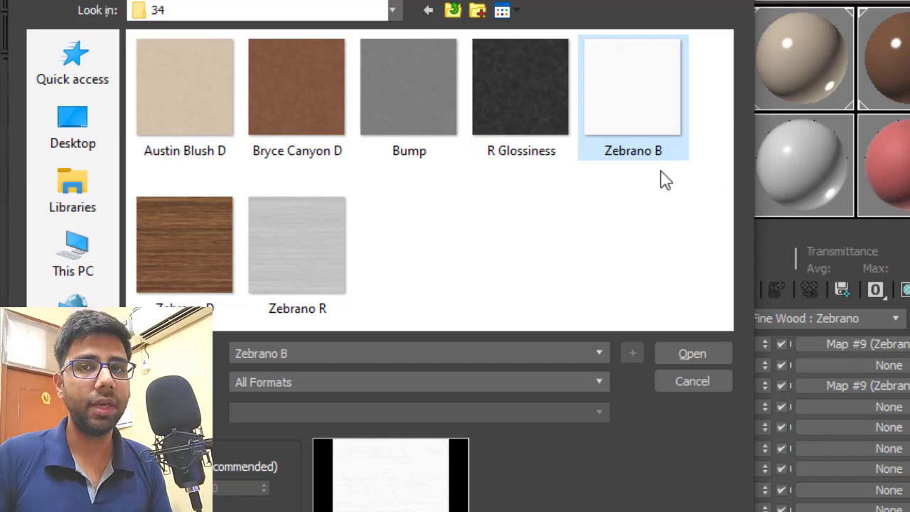
{"action": "left_click", "coordinate": [694, 355]}
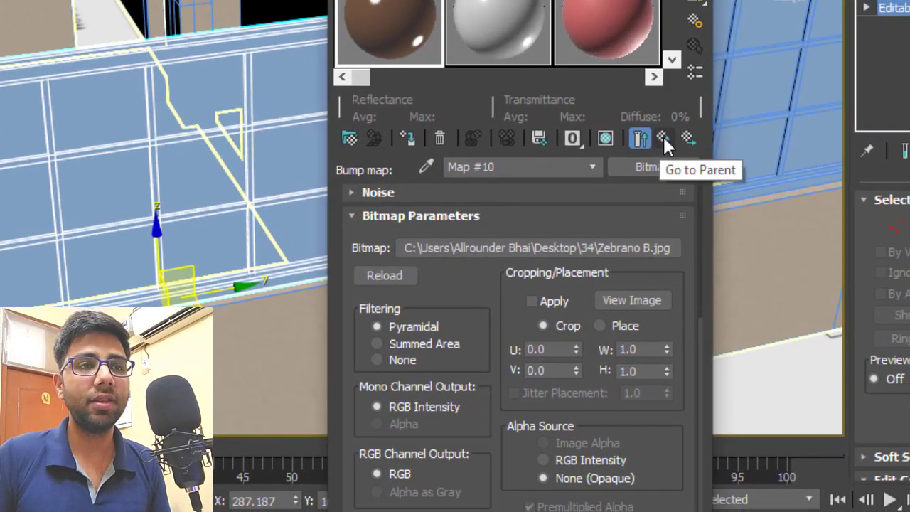
Set the wood material's bump map amount to 2.
{"action": "left_click", "coordinate": [663, 138]}
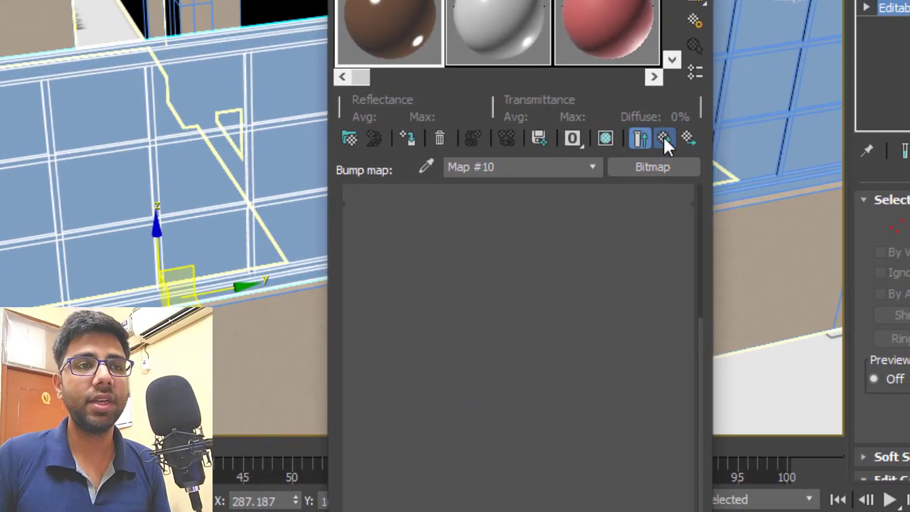
{"action": "scroll", "coordinate": [586, 427], "scroll_direction": "down", "scroll_amount": 10}
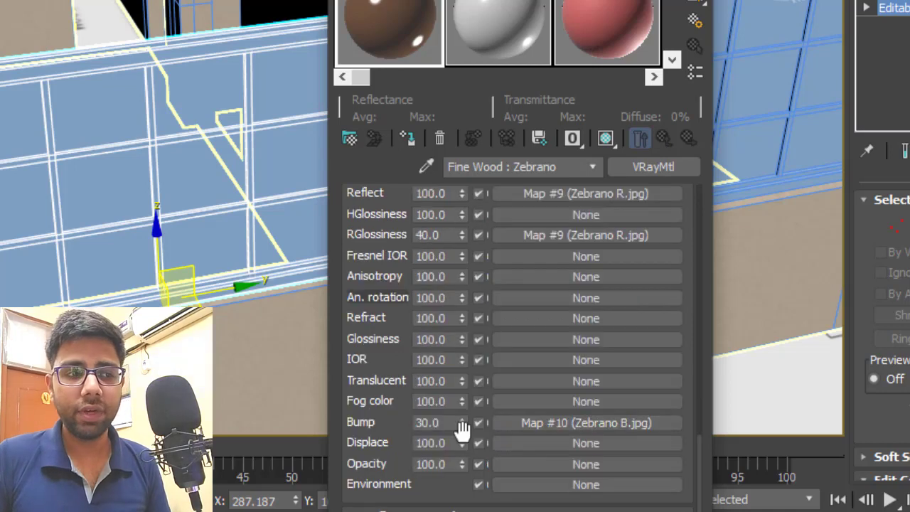
{"action": "left_click", "coordinate": [430, 422]}
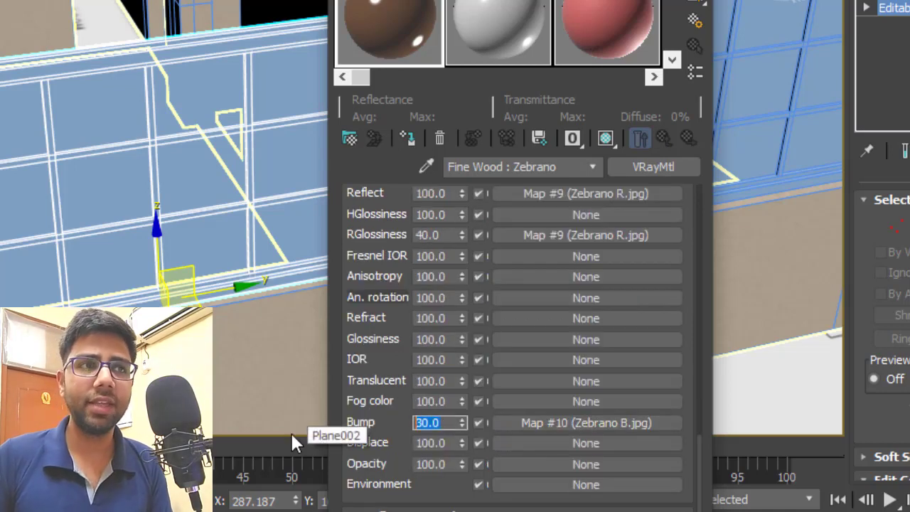
{"action": "type", "text": "2"}
{"action": "key", "text": "Return"}
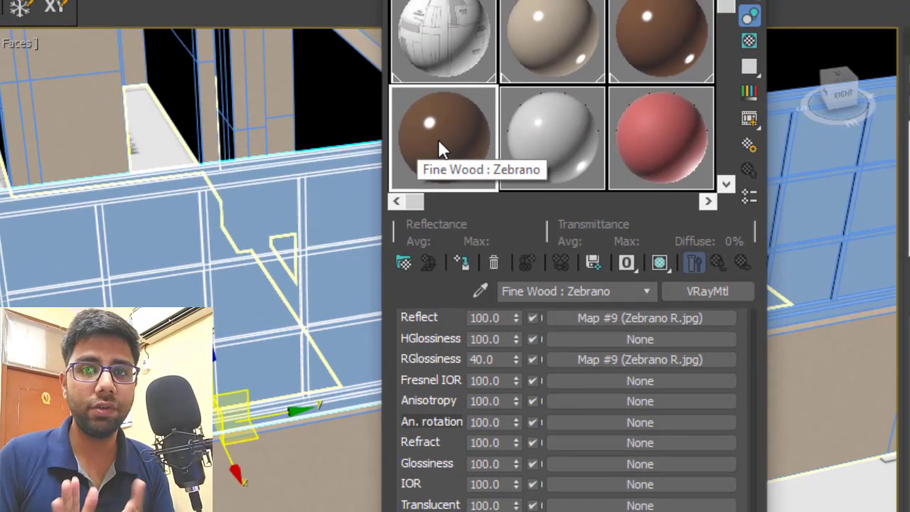
Assign the Fine Wood : Zebrano material to both fixed windows and show the shaded material in the viewport.
{"action": "left_click", "coordinate": [460, 264]}
{"action": "left_click", "coordinate": [660, 264]}
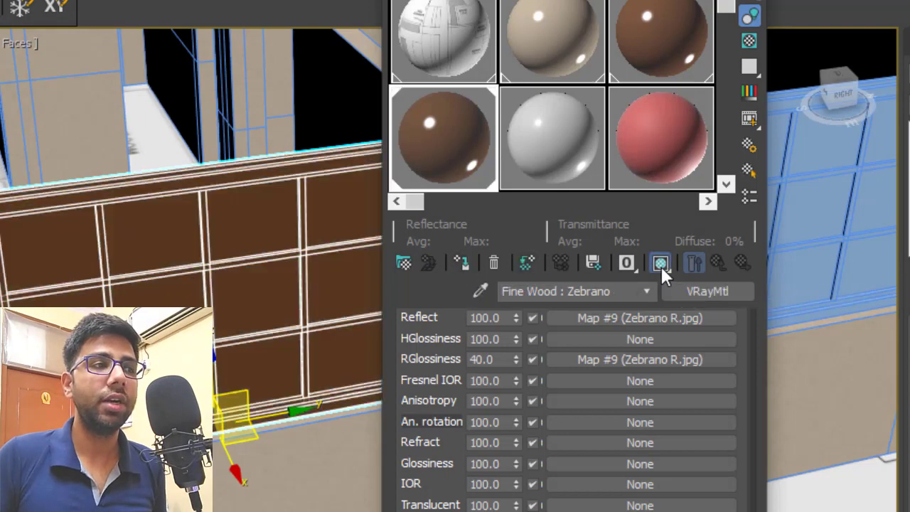
{"action": "left_click_drag", "start_coordinate": [633, 1], "coordinate": [442, 2]}
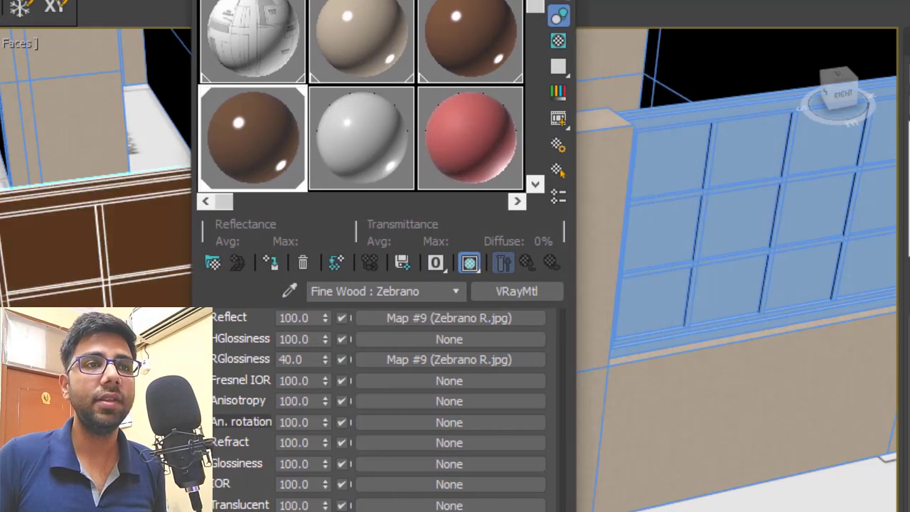
{"action": "left_click", "coordinate": [705, 169]}
{"action": "left_click", "coordinate": [270, 263]}
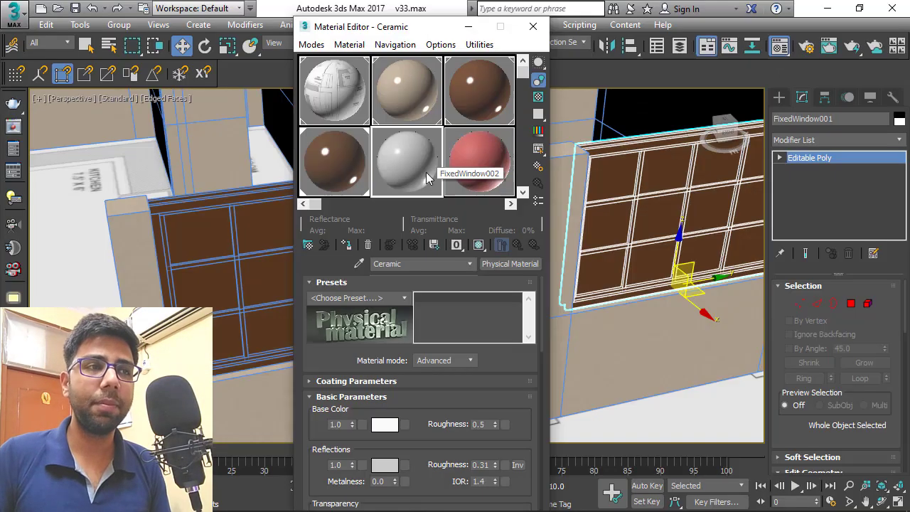
Rename the Ceramic material as "window interior / exterior glass" and change its type to VRayMtl.
{"action": "left_click_drag", "start_coordinate": [426, 172], "coordinate": [246, 264]}
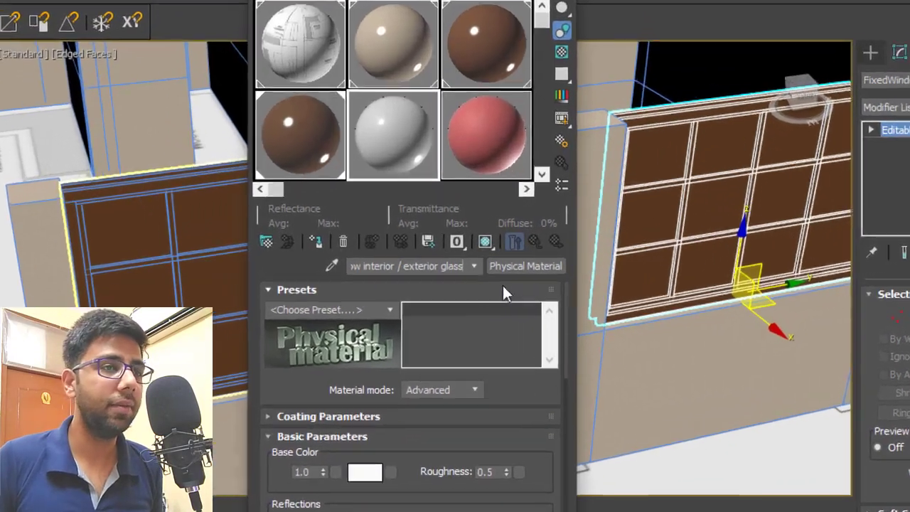
{"action": "left_click", "coordinate": [510, 264]}
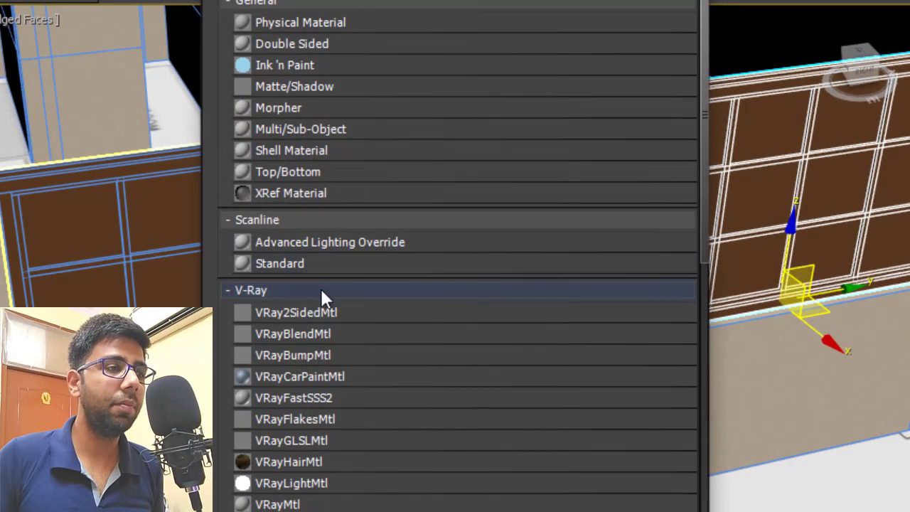
{"action": "scroll", "coordinate": [320, 286], "scroll_direction": "down", "scroll_amount": 4}
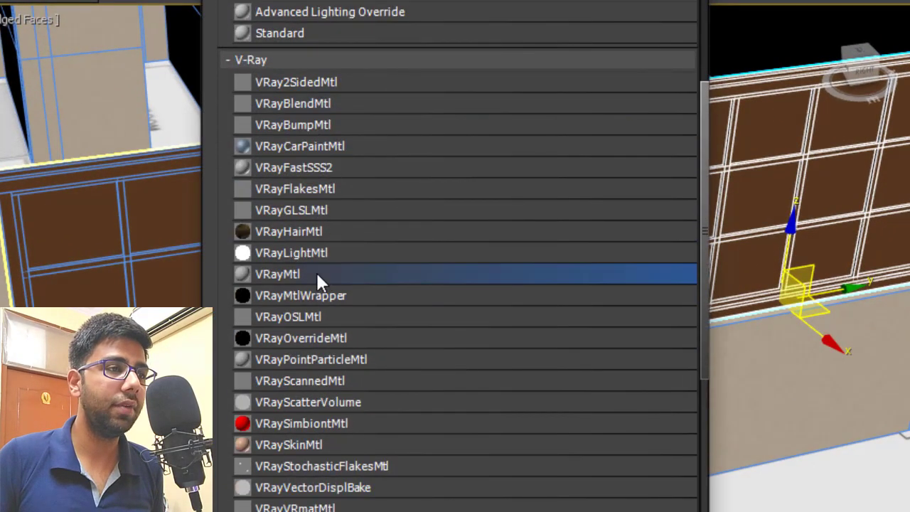
{"action": "double_click", "coordinate": [316, 274]}
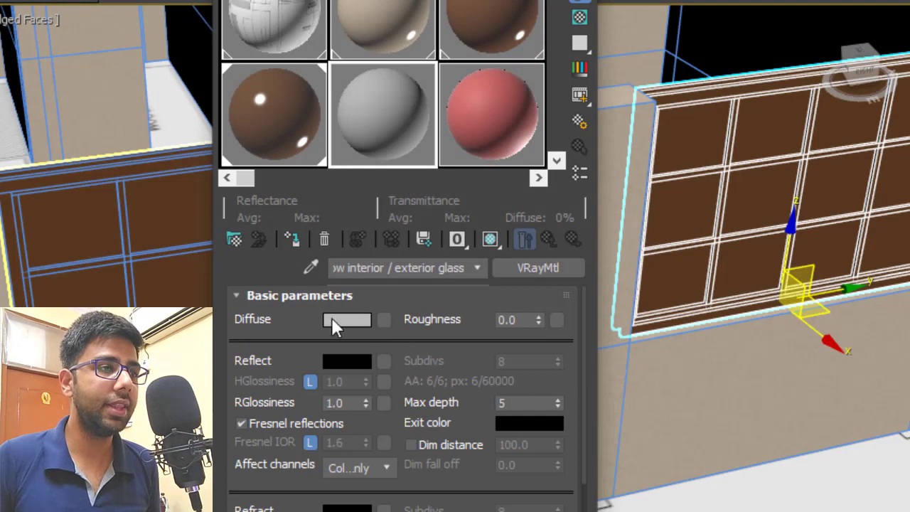
Set the glass material's diffuse color to red 244, green 250, blue 240.
{"action": "left_click", "coordinate": [346, 320]}
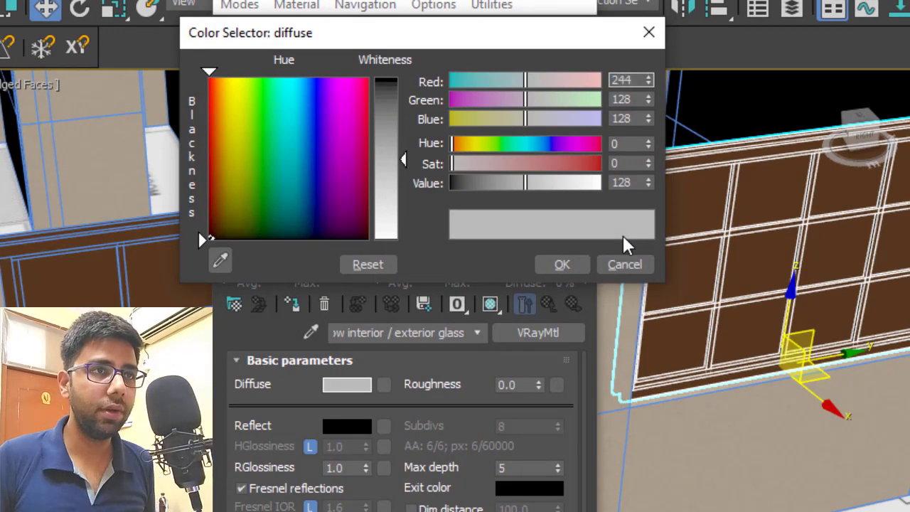
{"action": "key", "text": "Tab"}
{"action": "type", "text": "250"}
{"action": "key", "text": "Tab"}
{"action": "type", "text": "240"}
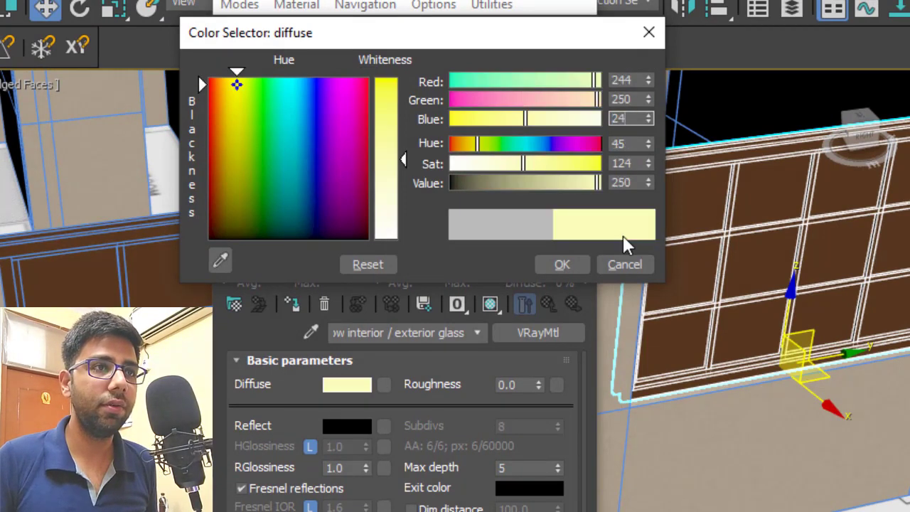
{"action": "key", "text": "Tab"}
{"action": "left_click", "coordinate": [562, 265]}
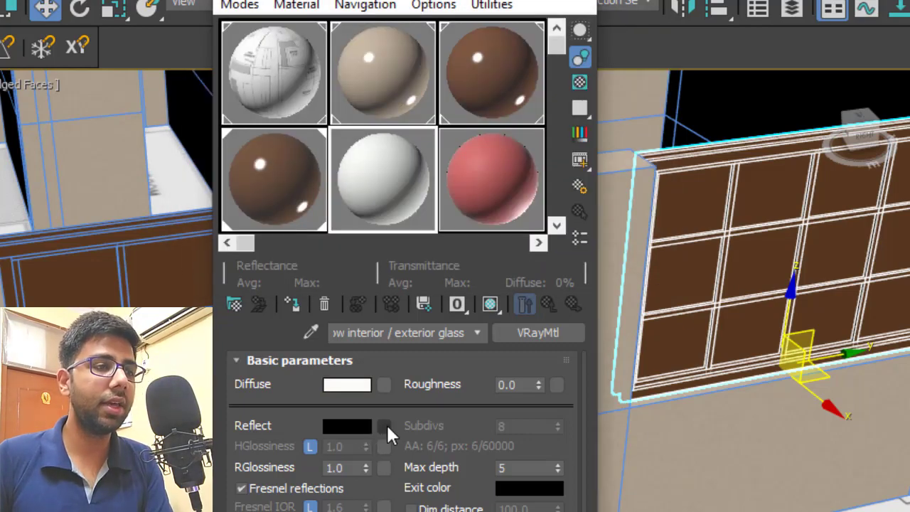
Add a Falloff map to the glass material's Reflect channel and return to the parent material.
{"action": "left_click", "coordinate": [386, 423]}
{"action": "scroll", "coordinate": [353, 160], "scroll_direction": "up", "scroll_amount": 4}
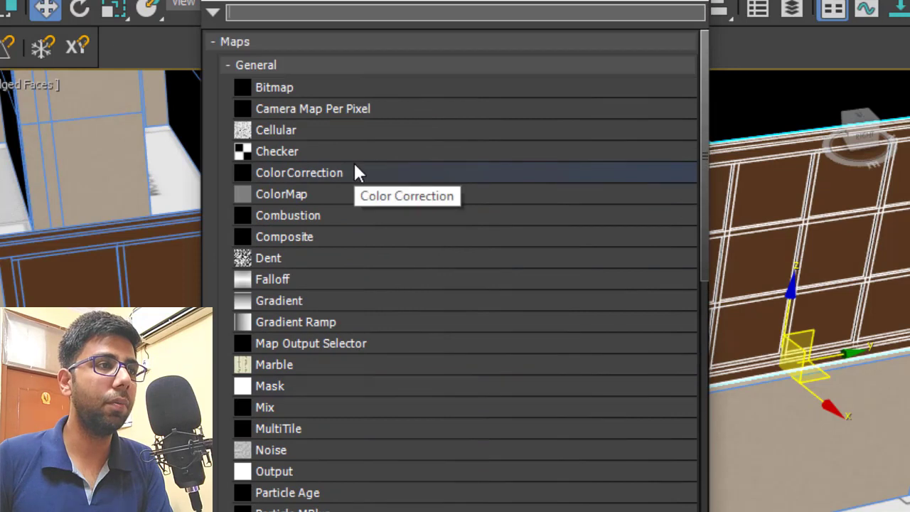
{"action": "double_click", "coordinate": [319, 280]}
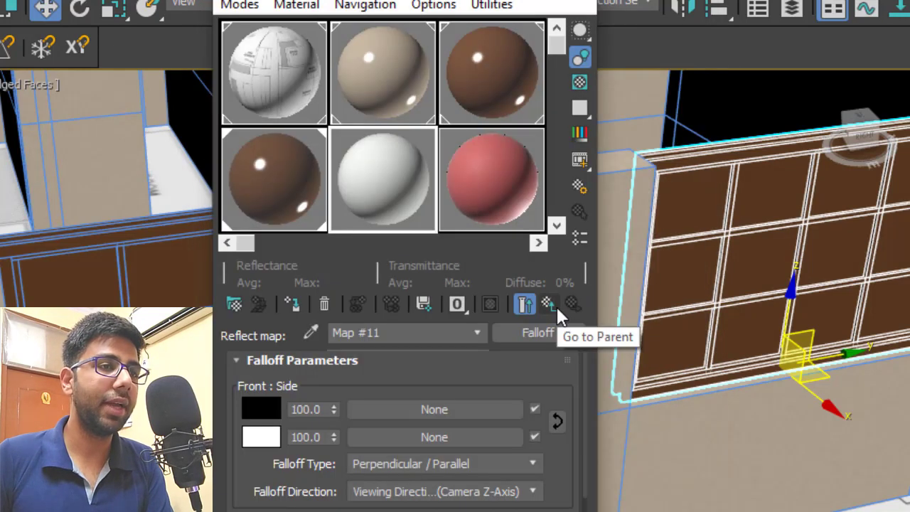
{"action": "left_click", "coordinate": [555, 306]}
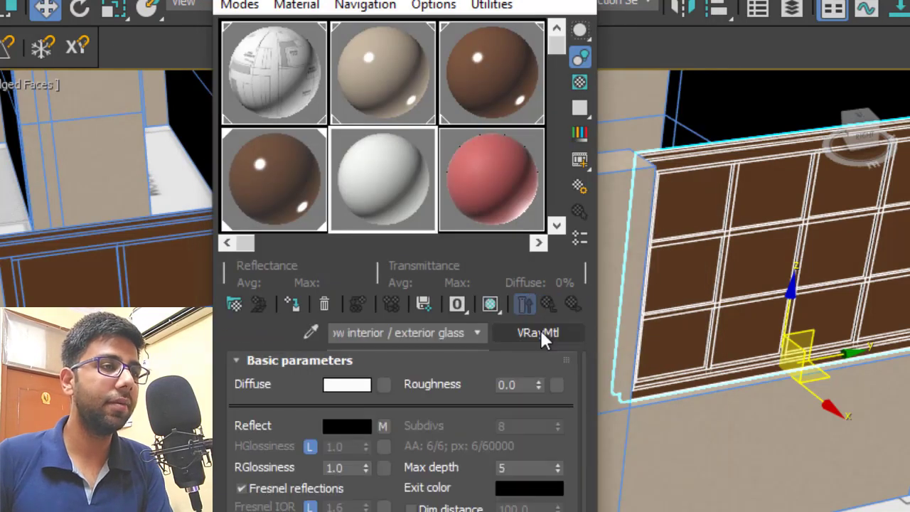
Set the glass material's RGlossiness to 0.99 and its reflection max depth to 10.
{"action": "double_click", "coordinate": [348, 468]}
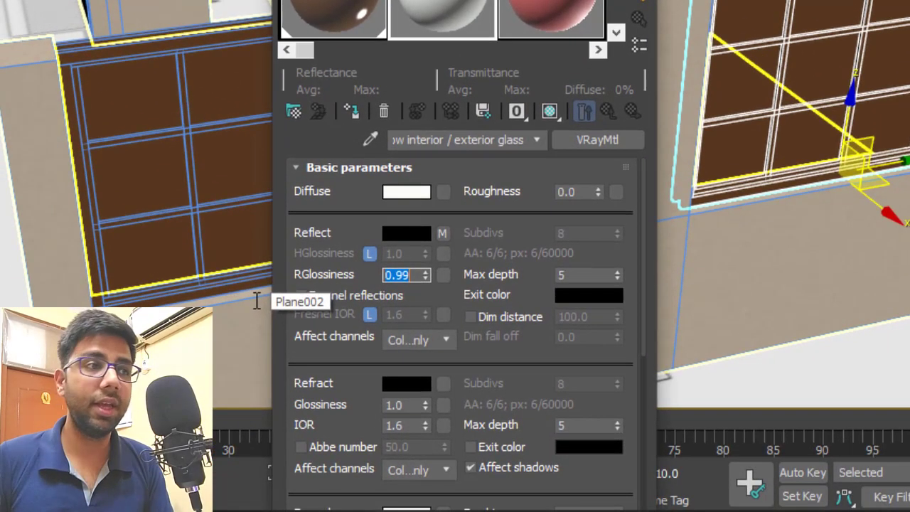
{"action": "double_click", "coordinate": [581, 275]}
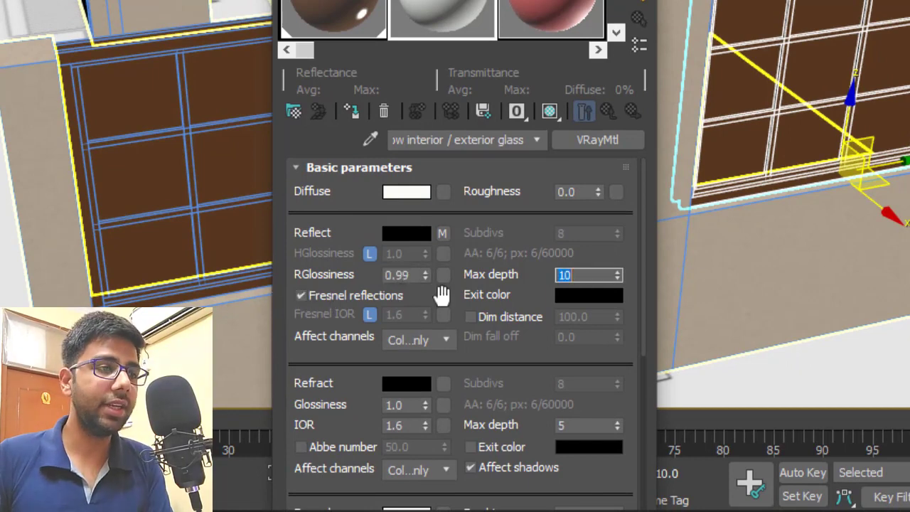
Set the glass material's refraction color value to 245 and turn on the checkered background for its sample.
{"action": "left_click_drag", "start_coordinate": [439, 297], "coordinate": [490, 130]}
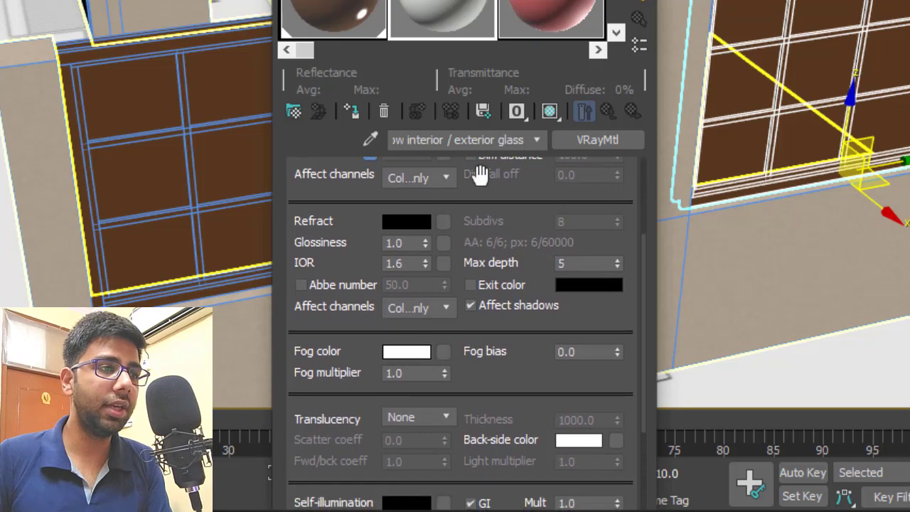
{"action": "left_click", "coordinate": [415, 218]}
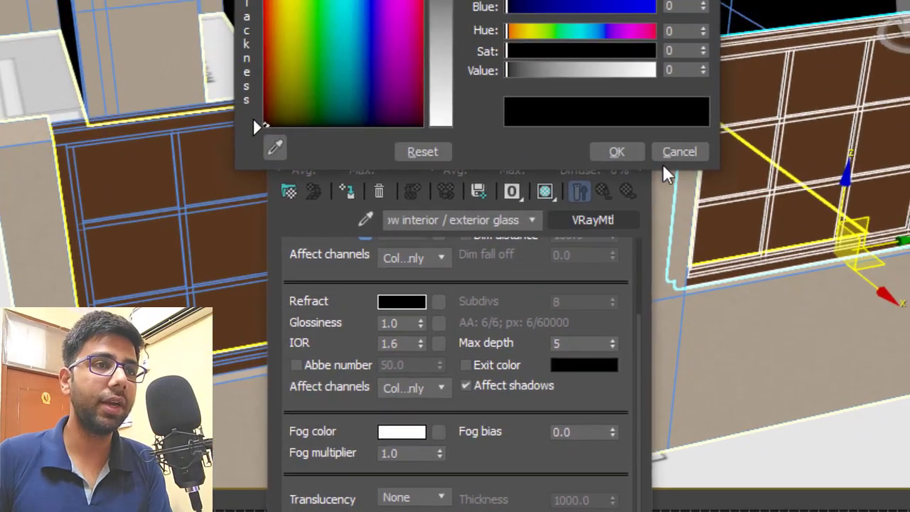
{"action": "double_click", "coordinate": [677, 174]}
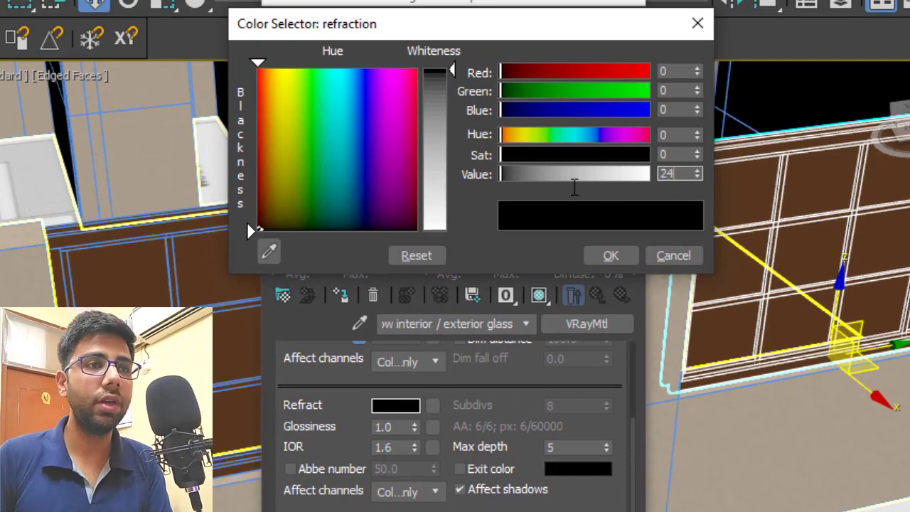
{"action": "type", "text": "245"}
{"action": "key", "text": "Return"}
{"action": "left_click", "coordinate": [611, 255]}
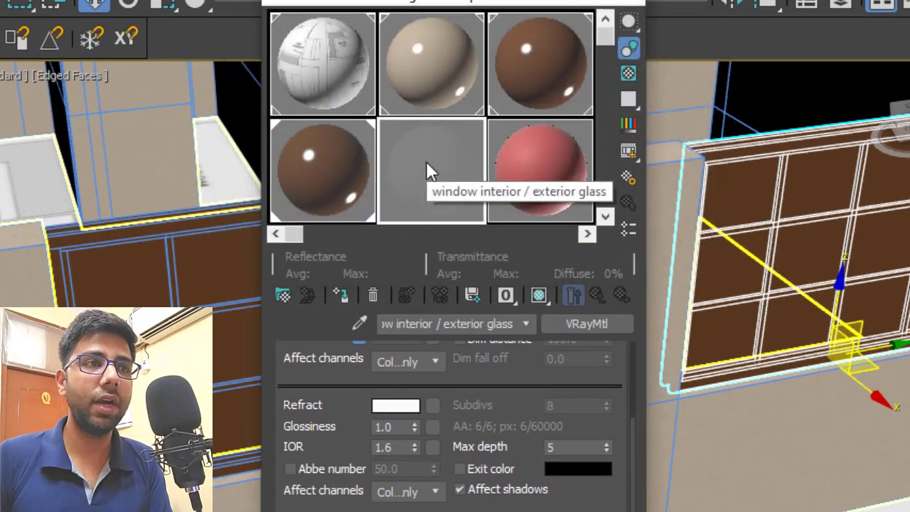
{"action": "left_click", "coordinate": [630, 74]}
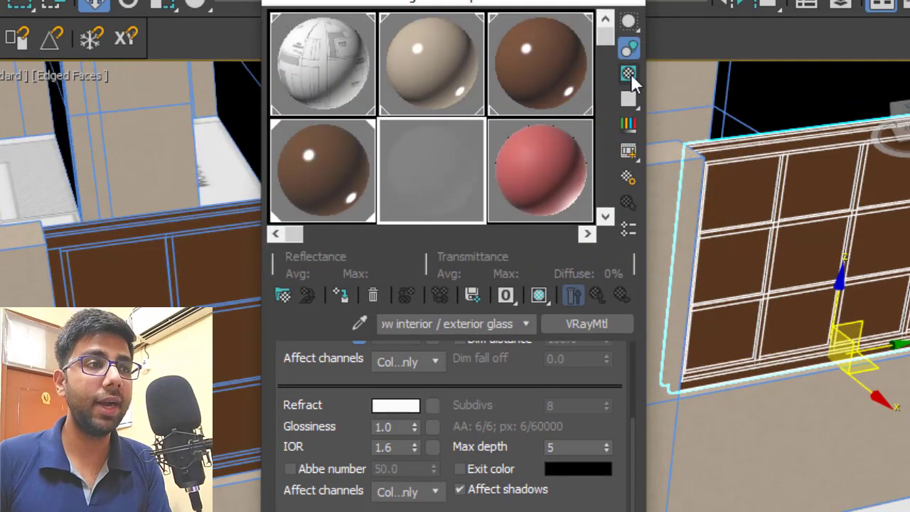
Set the glass material's refraction glossiness to 0.99 and its IOR to 1.0.
{"action": "double_click", "coordinate": [406, 426]}
{"action": "type", "text": "0.99"}
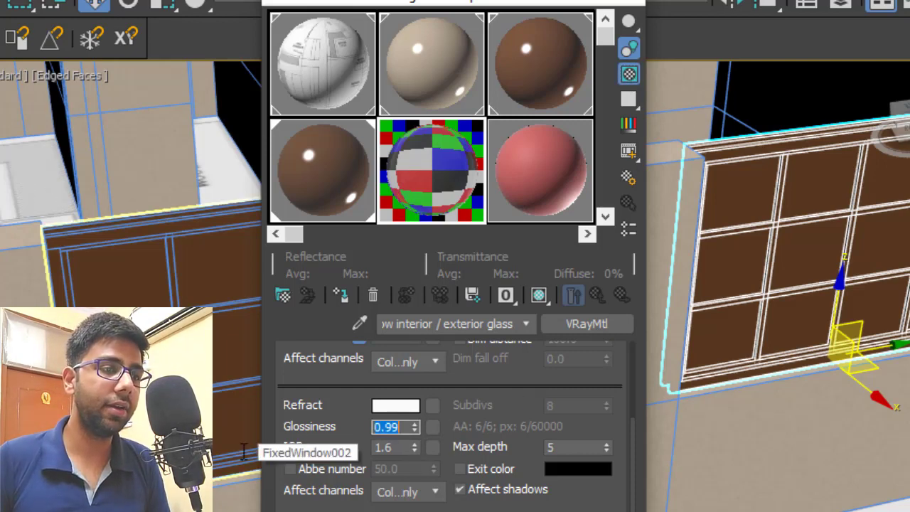
{"action": "key", "text": "Tab"}
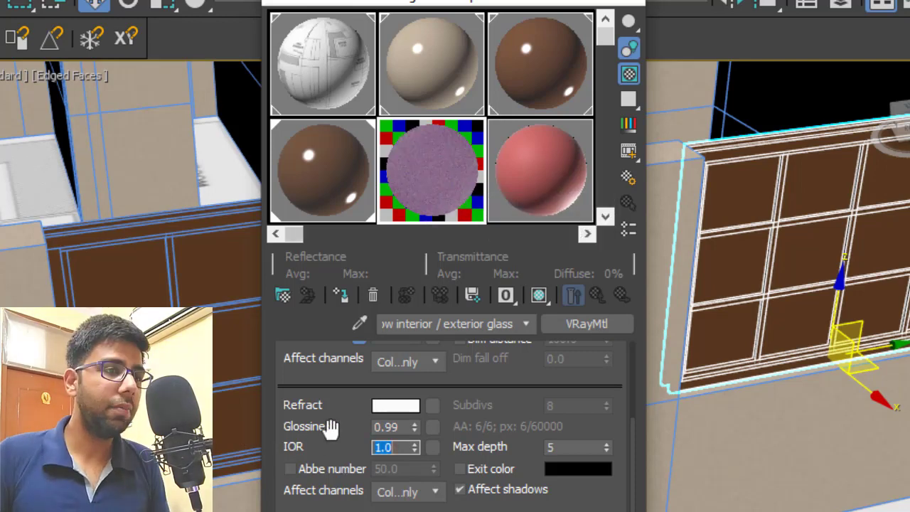
Collapse the glass material's basic parameters and change its BRDF type to Phong.
{"action": "left_click_drag", "start_coordinate": [330, 430], "coordinate": [335, 370]}
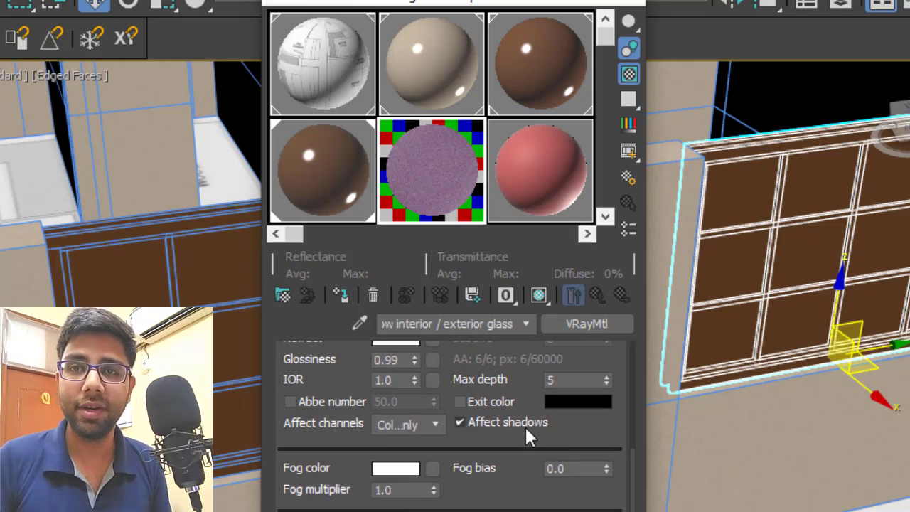
{"action": "left_click_drag", "start_coordinate": [589, 435], "coordinate": [589, 511]}
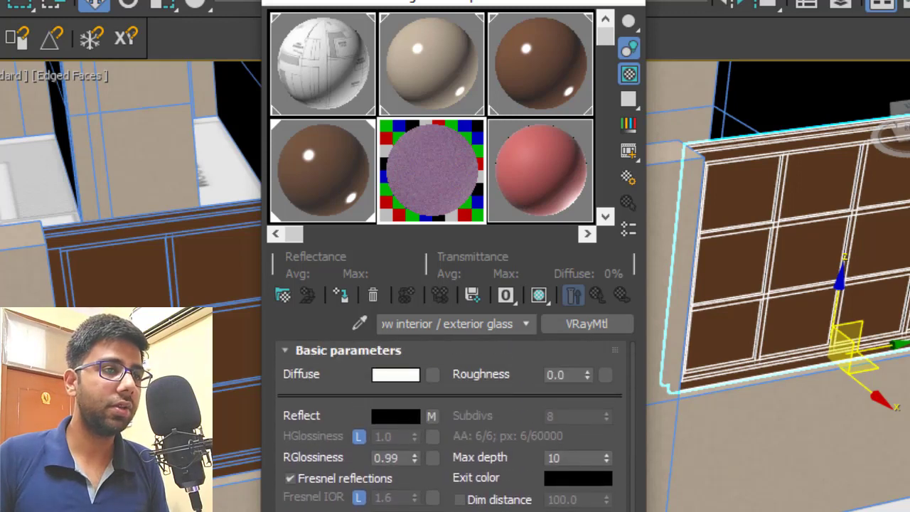
{"action": "scroll", "coordinate": [625, 412], "scroll_direction": "up", "scroll_amount": 1}
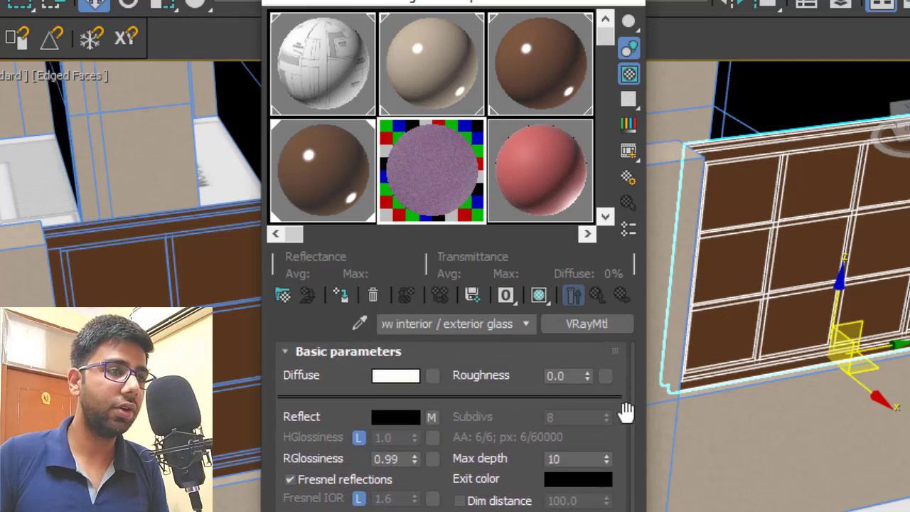
{"action": "left_click", "coordinate": [330, 351]}
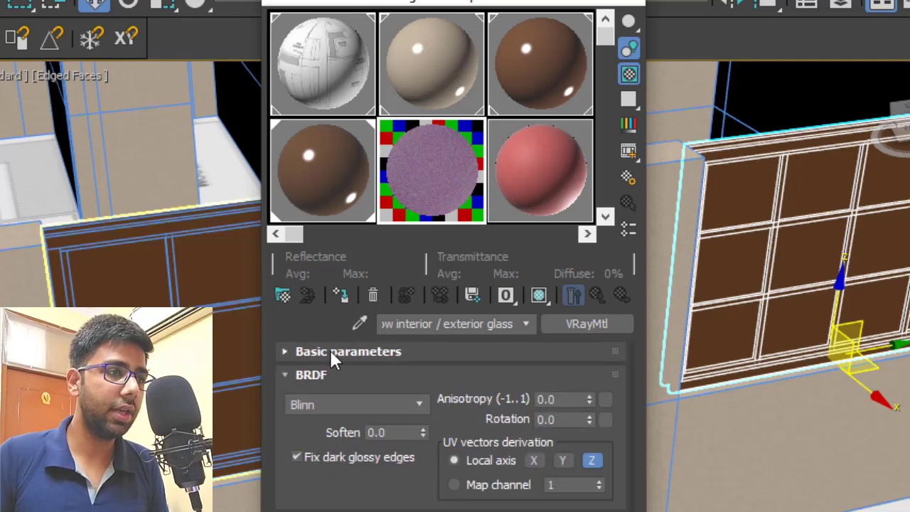
{"action": "left_click", "coordinate": [331, 405]}
{"action": "left_click", "coordinate": [328, 423]}
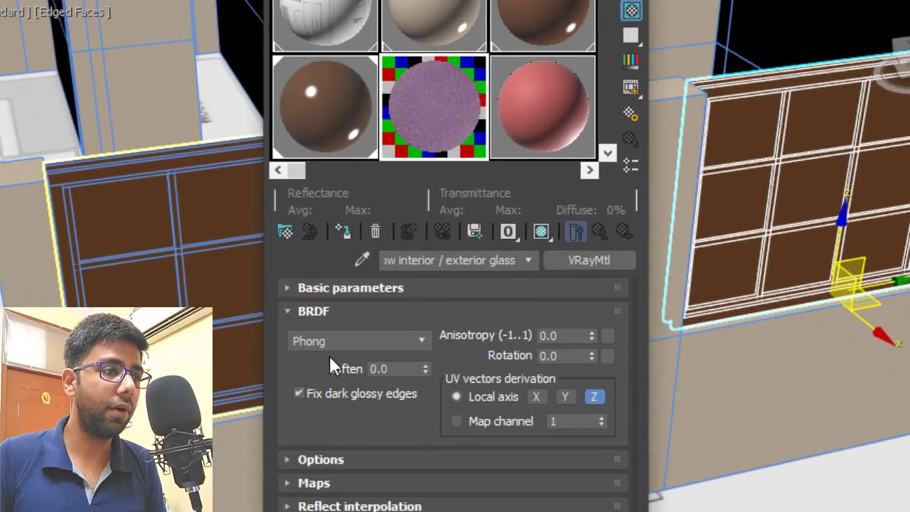
Edit the Cutoff value in the glass material's options and collapse the remaining expanded parameter sections.
{"action": "left_click", "coordinate": [333, 375]}
{"action": "left_click_drag", "start_coordinate": [405, 345], "coordinate": [405, 259]}
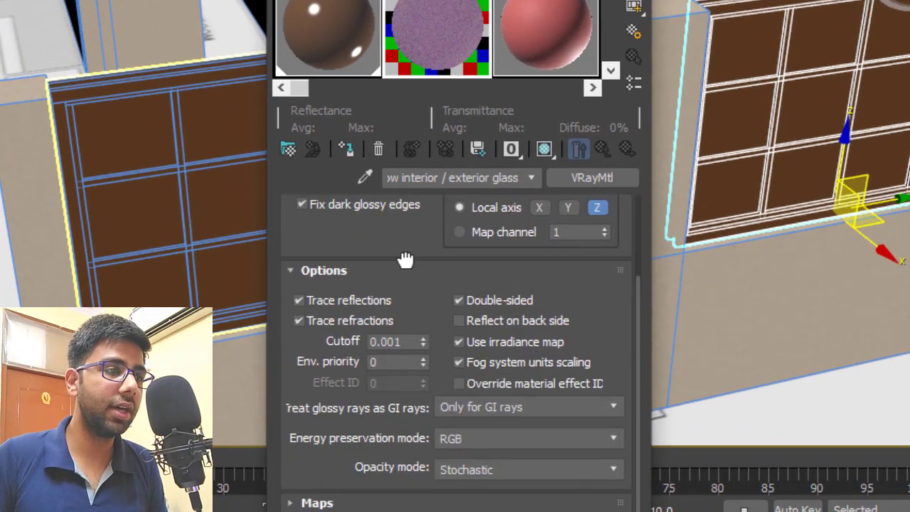
{"action": "left_click", "coordinate": [410, 342]}
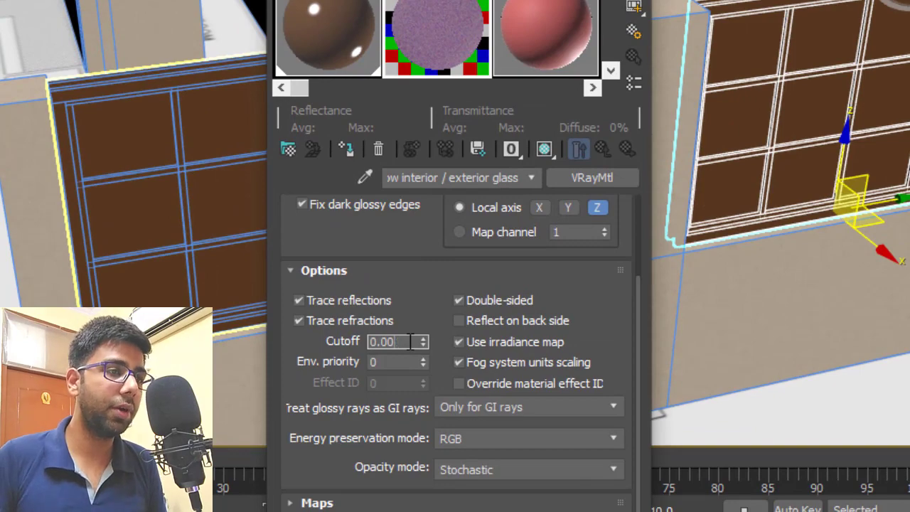
{"action": "scroll", "coordinate": [381, 337], "scroll_direction": "up", "scroll_amount": 3}
{"action": "left_click", "coordinate": [381, 337]}
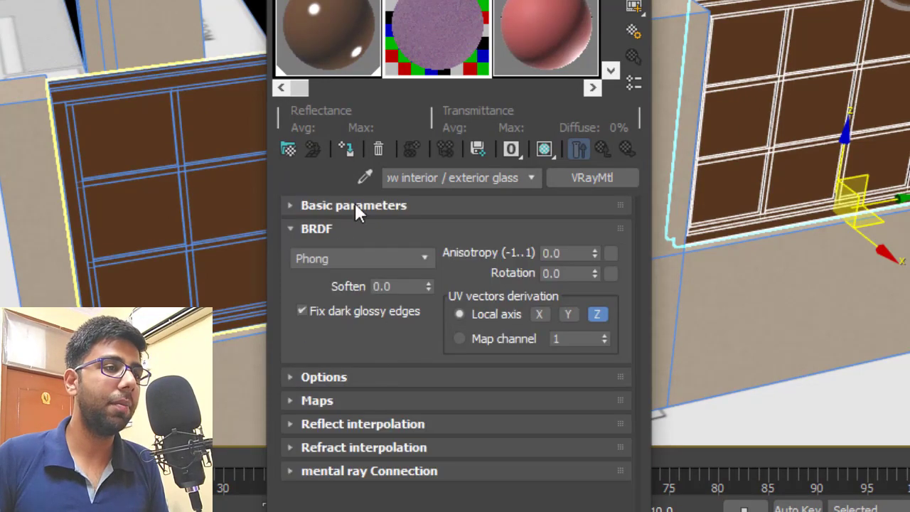
{"action": "left_click", "coordinate": [349, 224]}
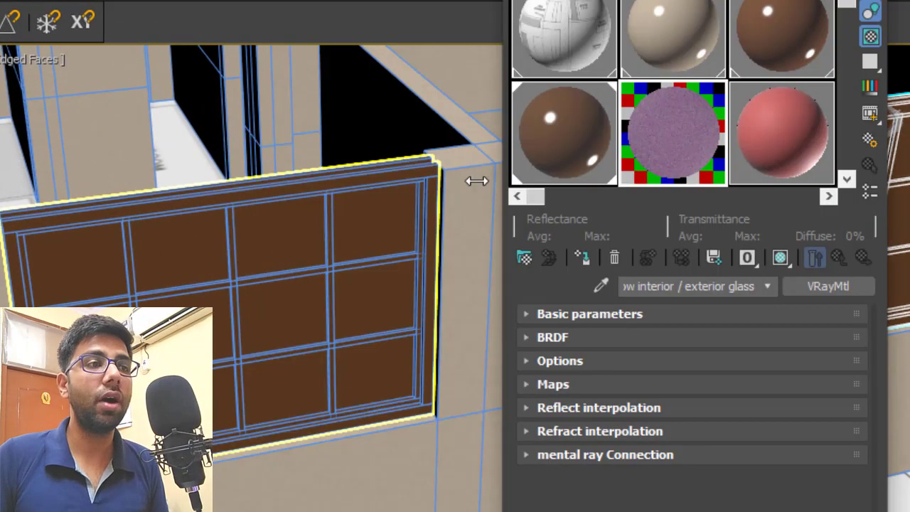
Select the pane element of the first fixed window and assign the window glass material to it.
{"action": "left_click", "coordinate": [295, 267]}
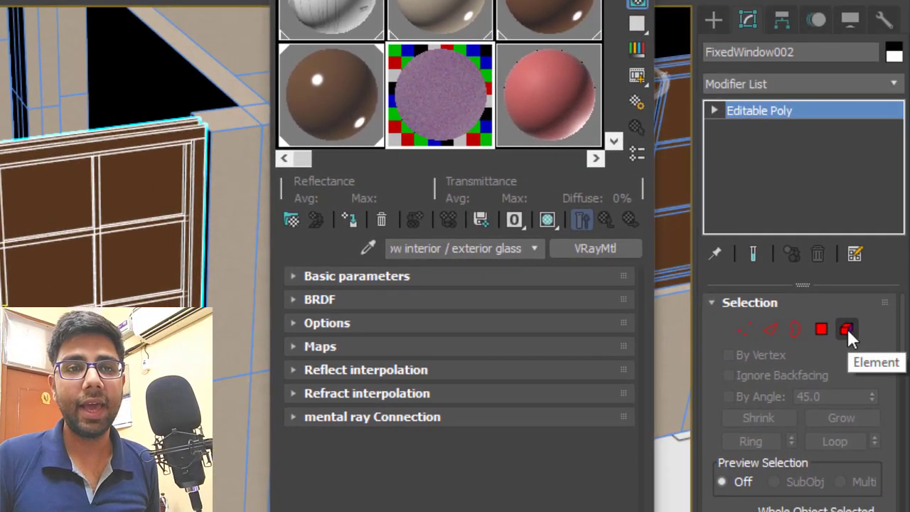
{"action": "left_click", "coordinate": [859, 333]}
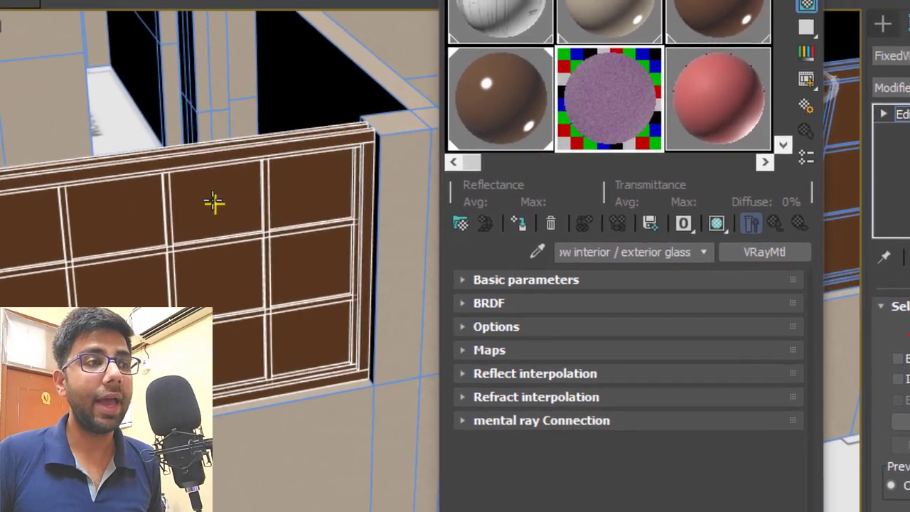
{"action": "left_click", "coordinate": [42, 200]}
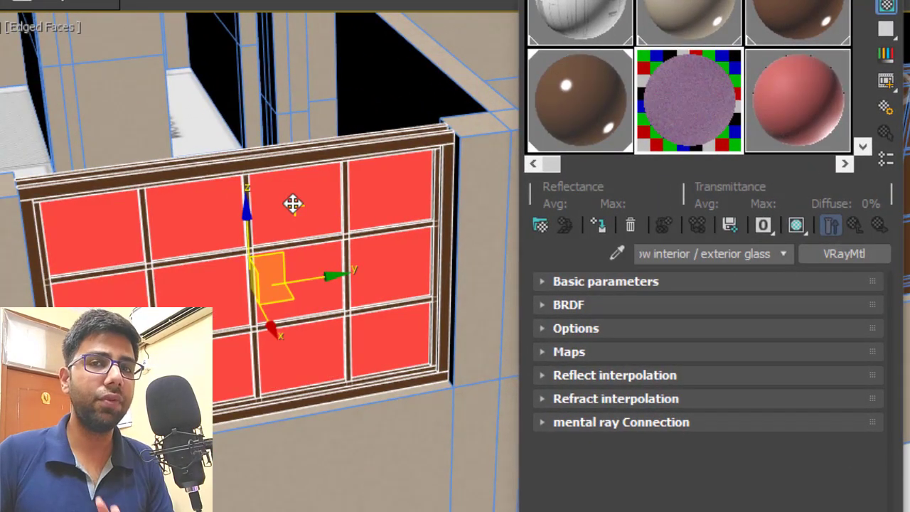
{"action": "left_click", "coordinate": [599, 224]}
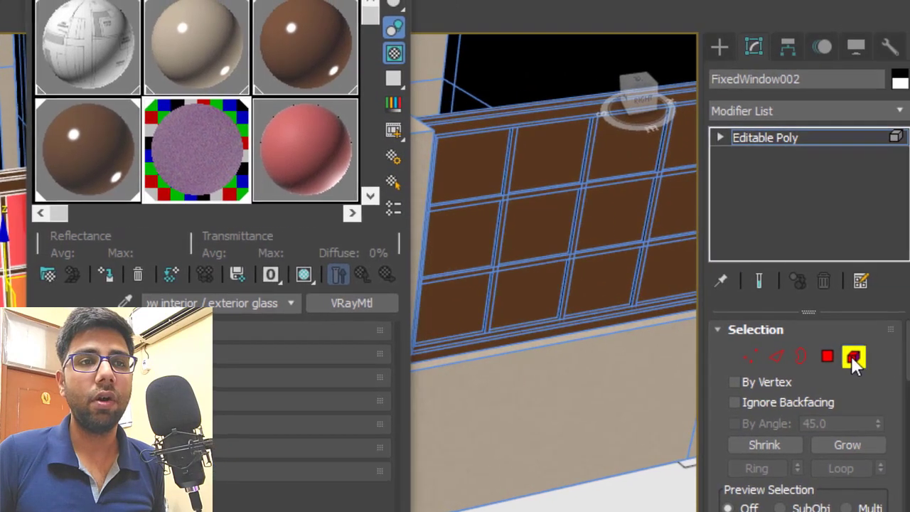
Apply the same glass material to the pane element of the other fixed window and close the material settings.
{"action": "left_click", "coordinate": [853, 357]}
{"action": "left_click", "coordinate": [583, 201]}
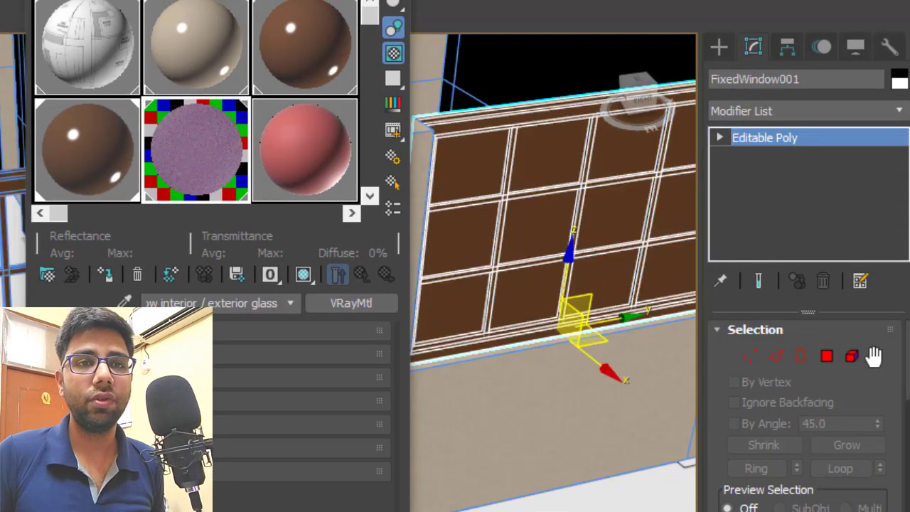
{"action": "left_click", "coordinate": [854, 357]}
{"action": "left_click", "coordinate": [603, 204]}
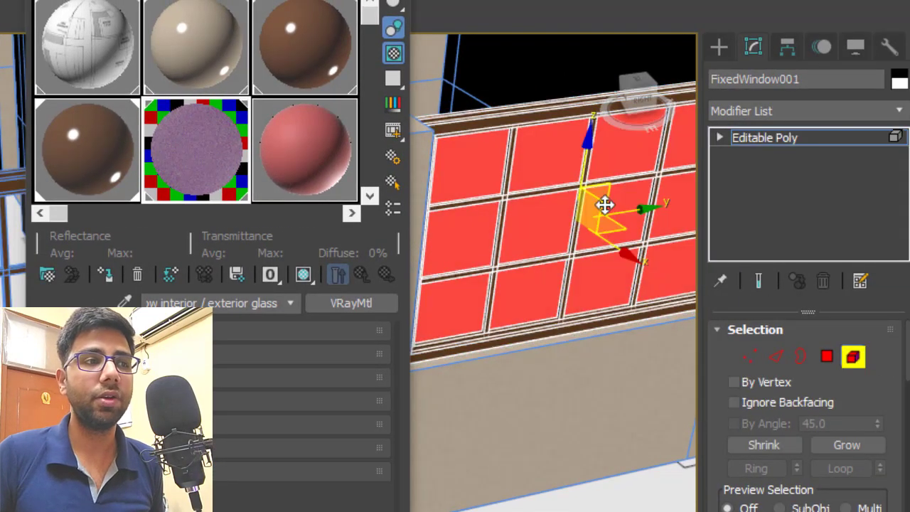
{"action": "left_click", "coordinate": [105, 275]}
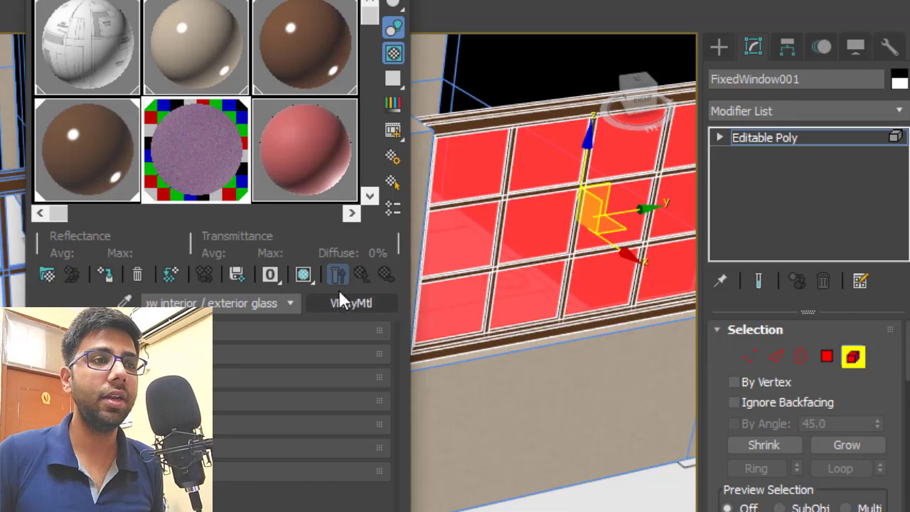
{"action": "left_click", "coordinate": [396, 1]}
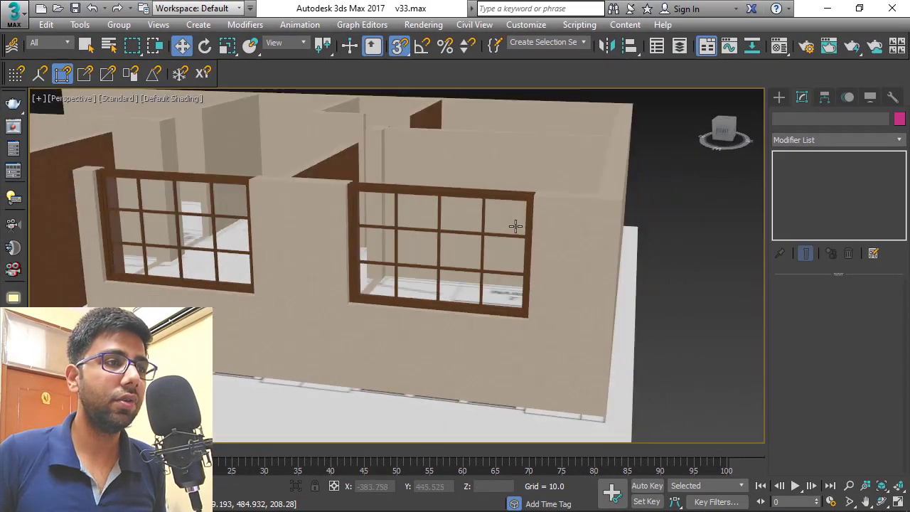
Start a Line spline with rectangular rendering and set its section length to 6" and width to 1".
{"action": "middle_click_drag", "start_coordinate": [516, 226], "coordinate": [577, 244], "text": "alt"}
{"action": "scroll", "coordinate": [577, 244], "scroll_direction": "down", "scroll_amount": 4}
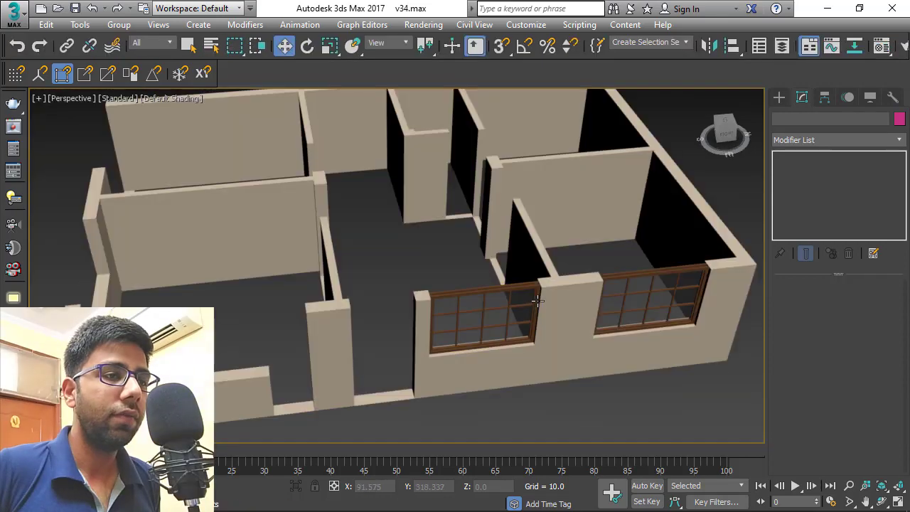
{"action": "middle_click_drag", "start_coordinate": [526, 299], "coordinate": [537, 283], "text": "alt"}
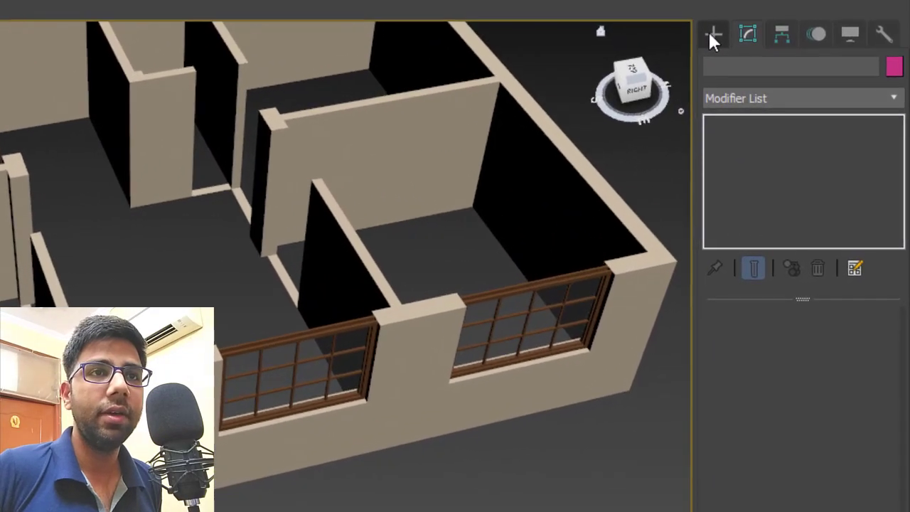
{"action": "left_click", "coordinate": [779, 96]}
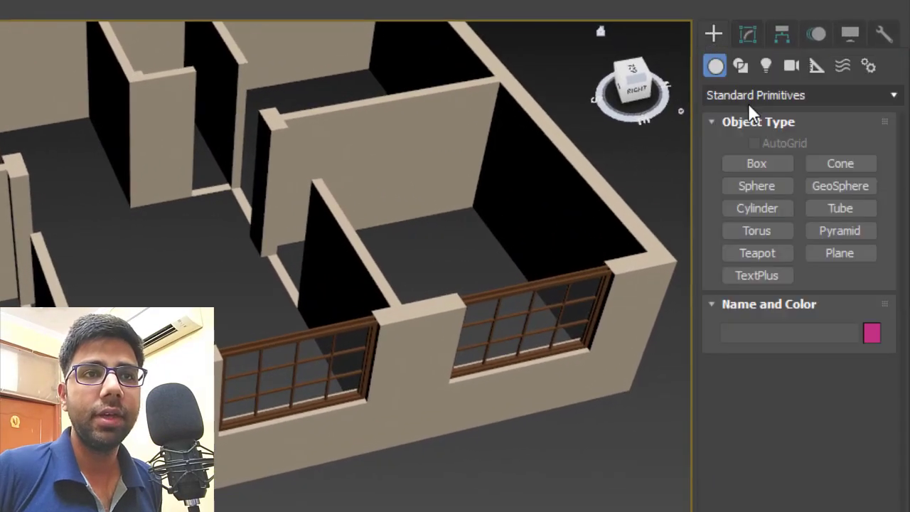
{"action": "left_click", "coordinate": [742, 67]}
{"action": "left_click", "coordinate": [766, 175]}
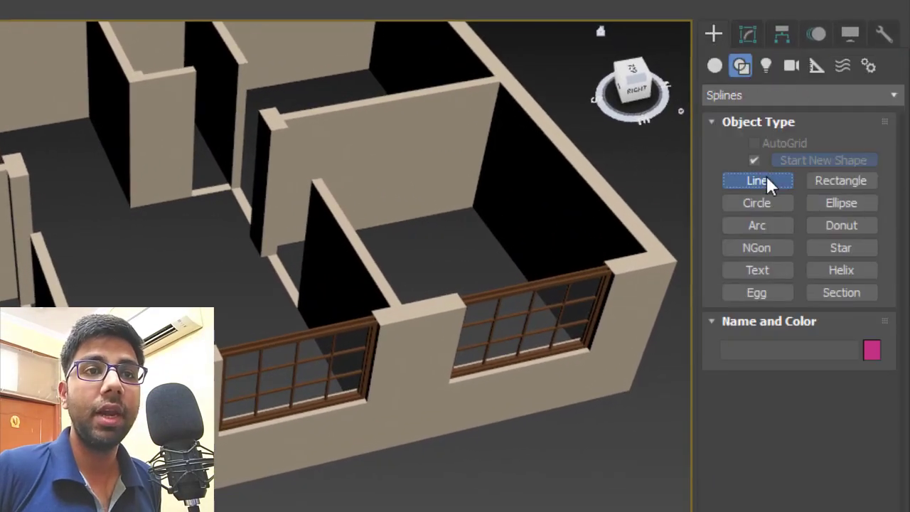
{"action": "left_click_drag", "start_coordinate": [823, 345], "coordinate": [850, 206]}
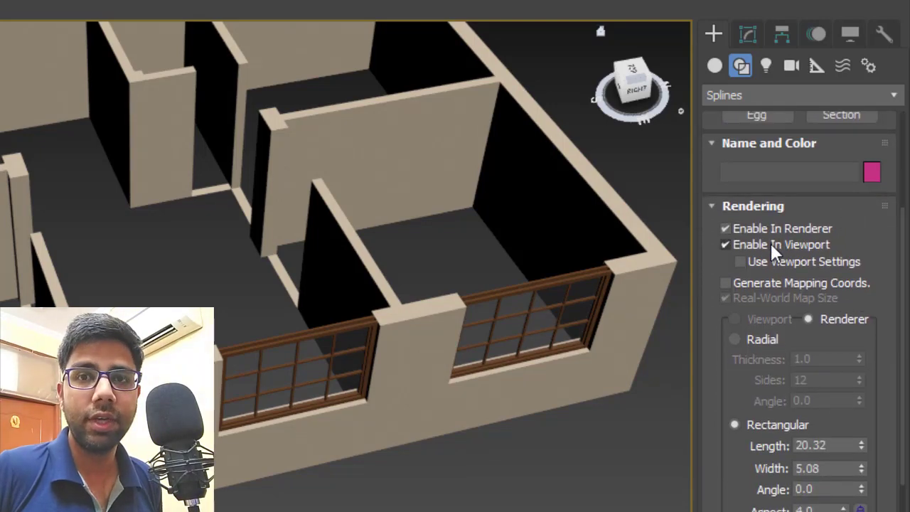
{"action": "left_click_drag", "start_coordinate": [733, 363], "coordinate": [738, 286]}
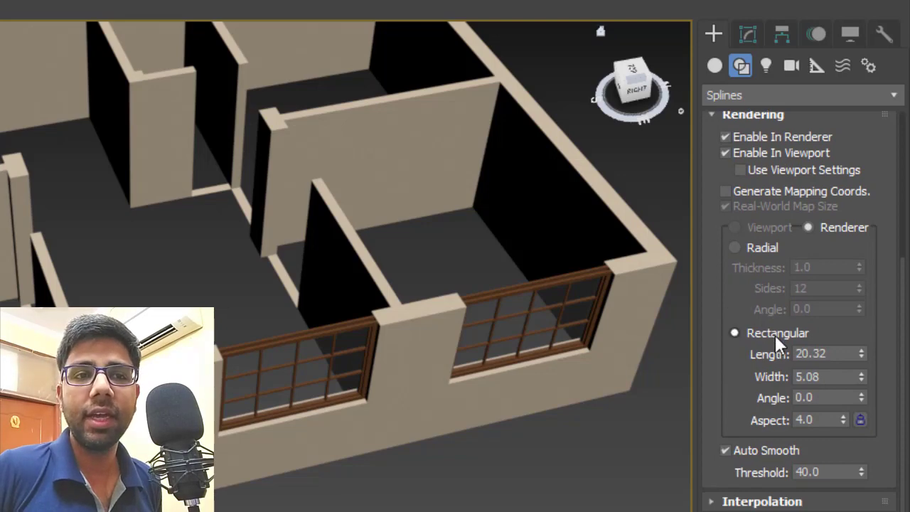
{"action": "left_click_drag", "start_coordinate": [753, 371], "coordinate": [755, 335]}
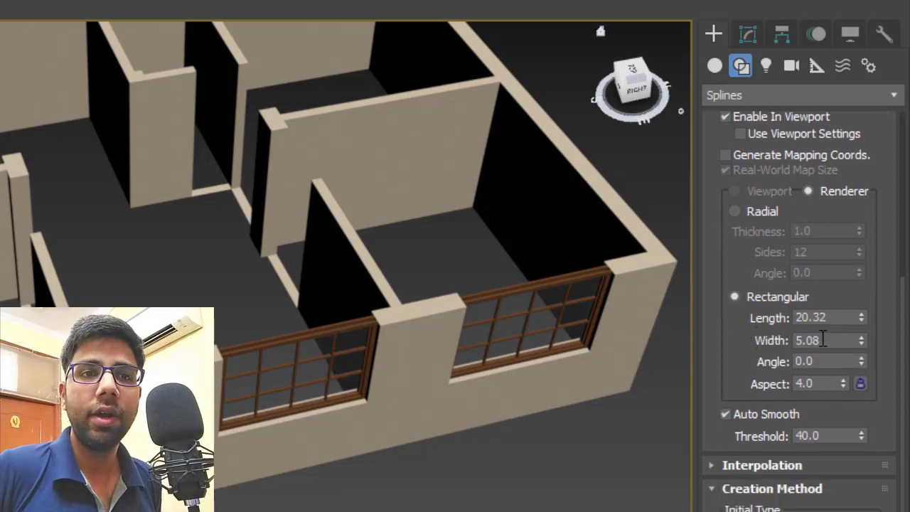
{"action": "left_click_drag", "start_coordinate": [834, 322], "coordinate": [799, 327]}
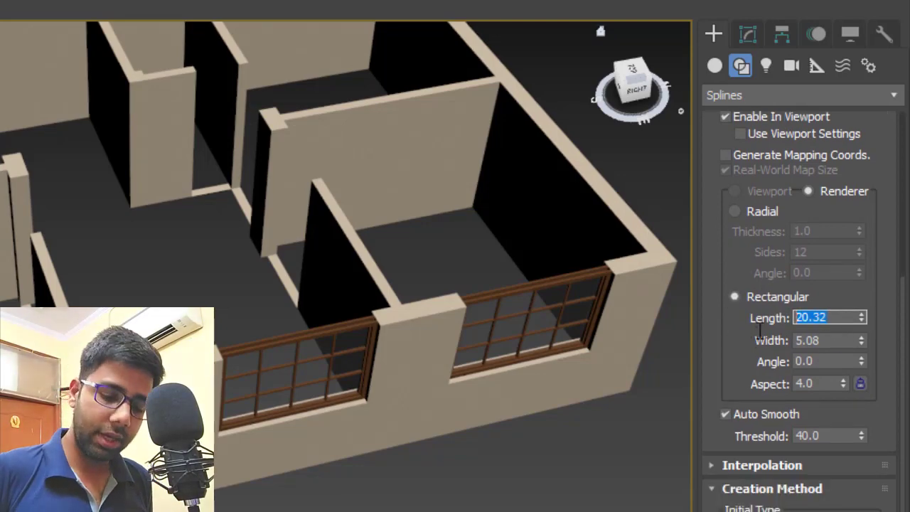
{"action": "type", "text": "6\""}
{"action": "key", "text": "Tab"}
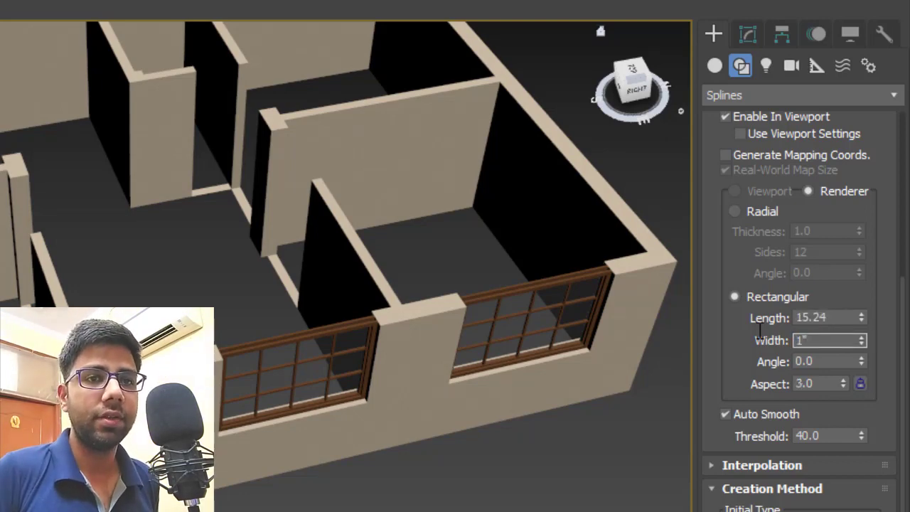
{"action": "type", "text": "1\""}
{"action": "key", "text": "Return"}
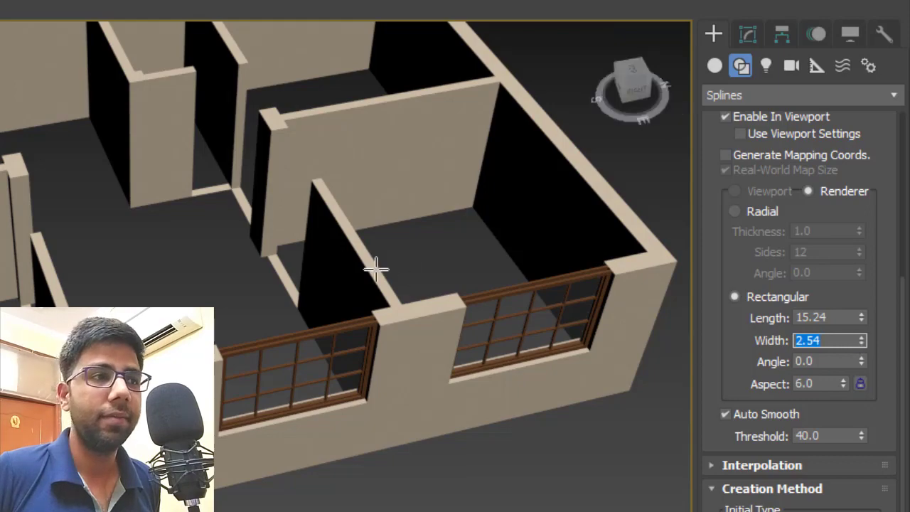
Turn on 3D vertex snapping and draw the line's first segment along the wall base, from the door opening to the room corner.
{"action": "middle_click_drag", "start_coordinate": [376, 269], "coordinate": [307, 244], "text": "alt"}
{"action": "middle_click_drag", "start_coordinate": [209, 144], "coordinate": [62, 302], "text": "alt"}
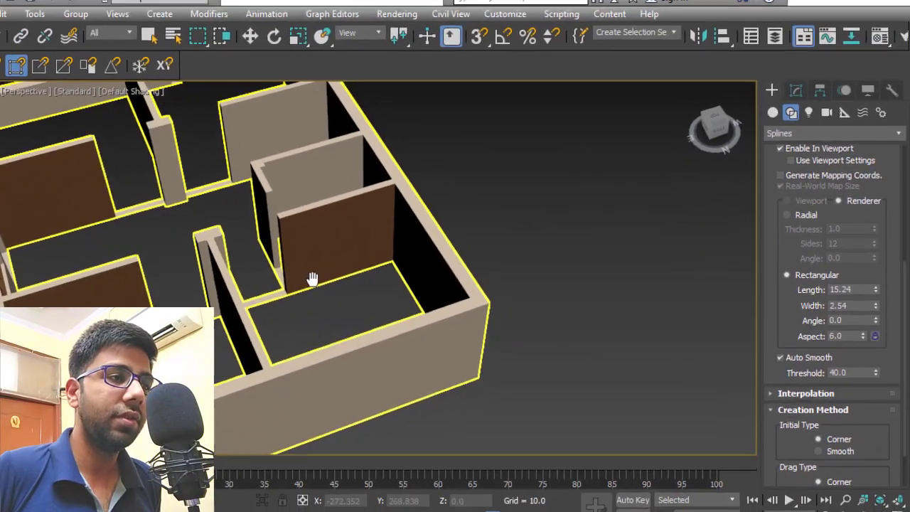
{"action": "scroll", "coordinate": [295, 296], "scroll_direction": "up", "scroll_amount": 5}
{"action": "middle_click_drag", "start_coordinate": [294, 296], "coordinate": [386, 328], "text": "alt"}
{"action": "key", "text": "s"}
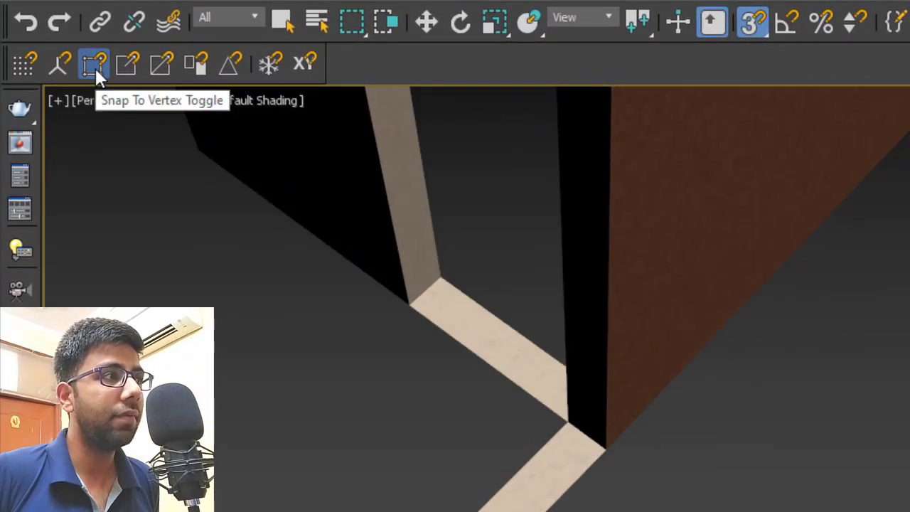
{"action": "left_click", "coordinate": [561, 429]}
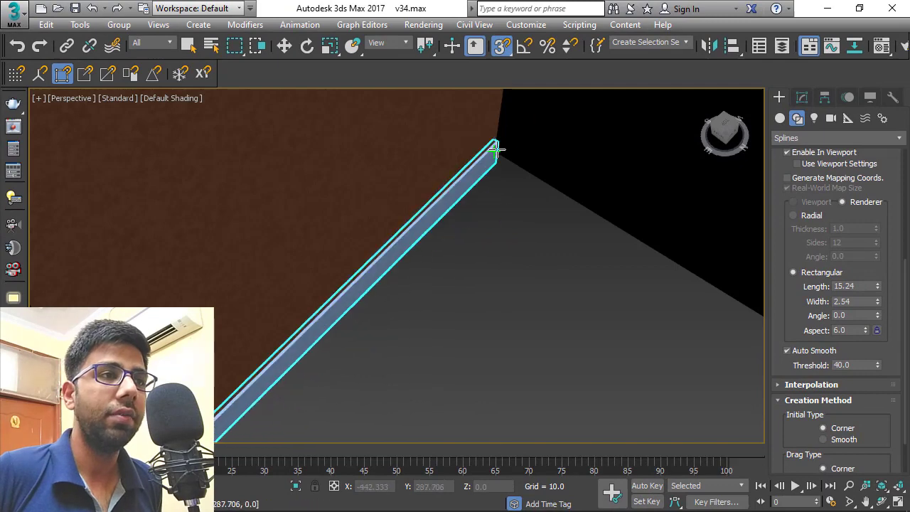
{"action": "left_click", "coordinate": [497, 151]}
Continue the line along the base of the room's walls, snapping to the next two inner corners.
{"action": "scroll", "coordinate": [496, 150], "scroll_direction": "down", "scroll_amount": 5}
{"action": "middle_click_drag", "start_coordinate": [342, 214], "coordinate": [397, 238], "text": "alt"}
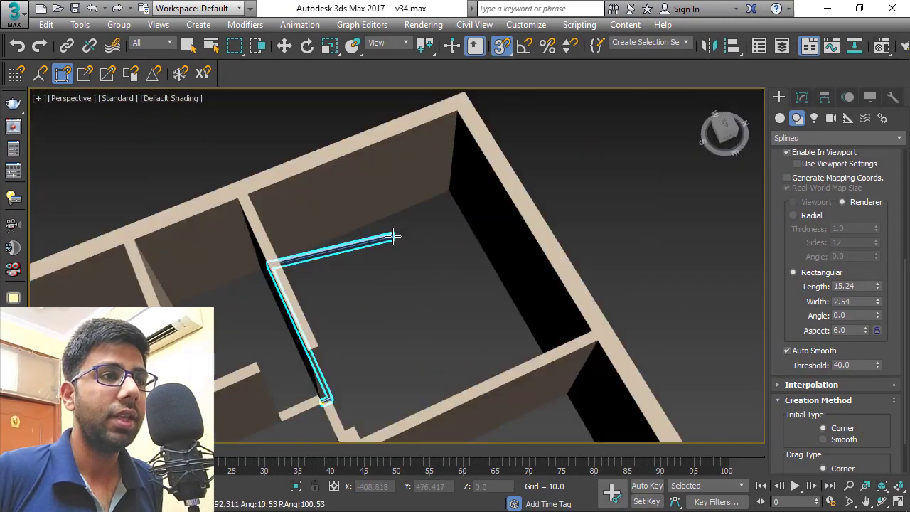
{"action": "left_click", "coordinate": [442, 200]}
{"action": "middle_click_drag", "start_coordinate": [425, 266], "coordinate": [559, 260], "text": "alt"}
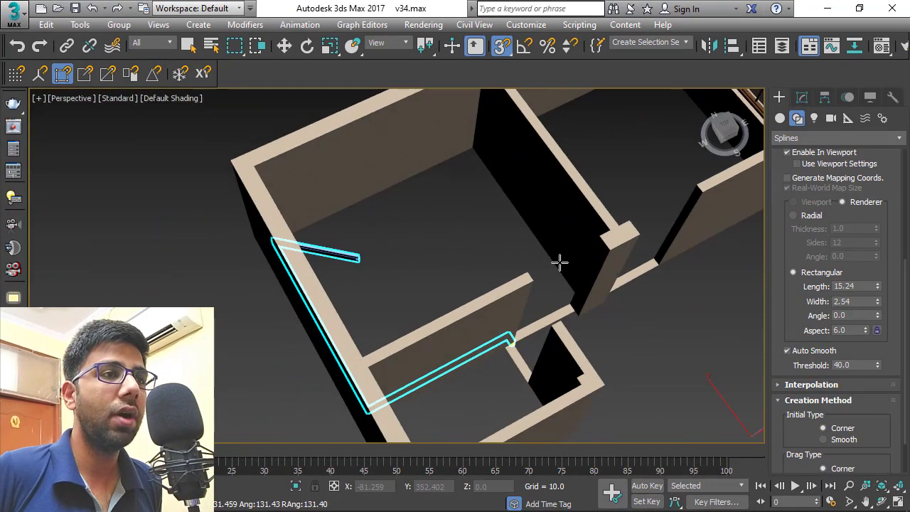
{"action": "middle_click_drag", "start_coordinate": [458, 211], "coordinate": [446, 216]}
{"action": "scroll", "coordinate": [445, 215], "scroll_direction": "up", "scroll_amount": 3}
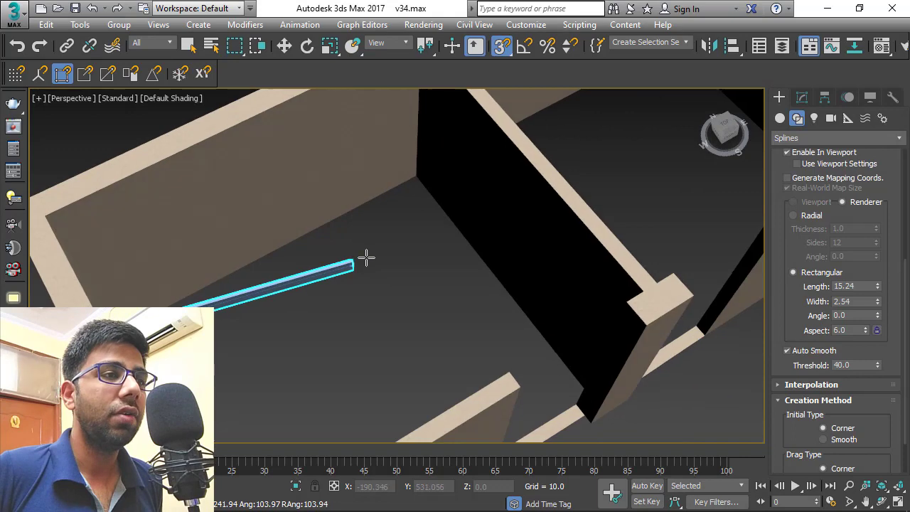
{"action": "left_click", "coordinate": [417, 174]}
Extend the line along the next wall to the door opening, snapping to the vertices of the wall end.
{"action": "middle_click_drag", "start_coordinate": [386, 251], "coordinate": [505, 266], "text": "alt"}
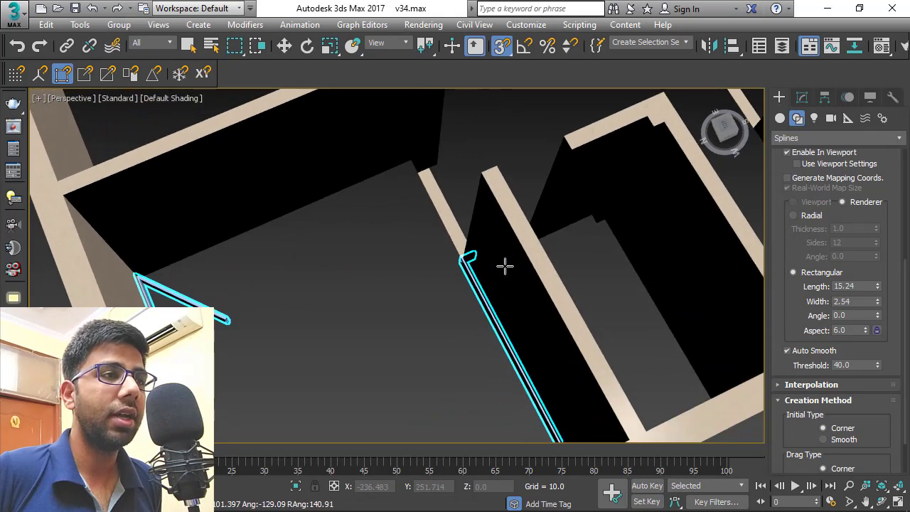
{"action": "left_click", "coordinate": [405, 163]}
{"action": "left_click", "coordinate": [418, 175]}
{"action": "left_click", "coordinate": [430, 170]}
Trace the line around the T-shaped wall end and back along the partition to the inner corner of the adjoining room.
{"action": "middle_click_drag", "start_coordinate": [435, 170], "coordinate": [337, 185], "text": "alt"}
{"action": "middle_click_drag", "start_coordinate": [437, 242], "coordinate": [120, 107]}
{"action": "scroll", "coordinate": [120, 106], "scroll_direction": "down", "scroll_amount": 2}
{"action": "scroll", "coordinate": [198, 148], "scroll_direction": "up", "scroll_amount": 2}
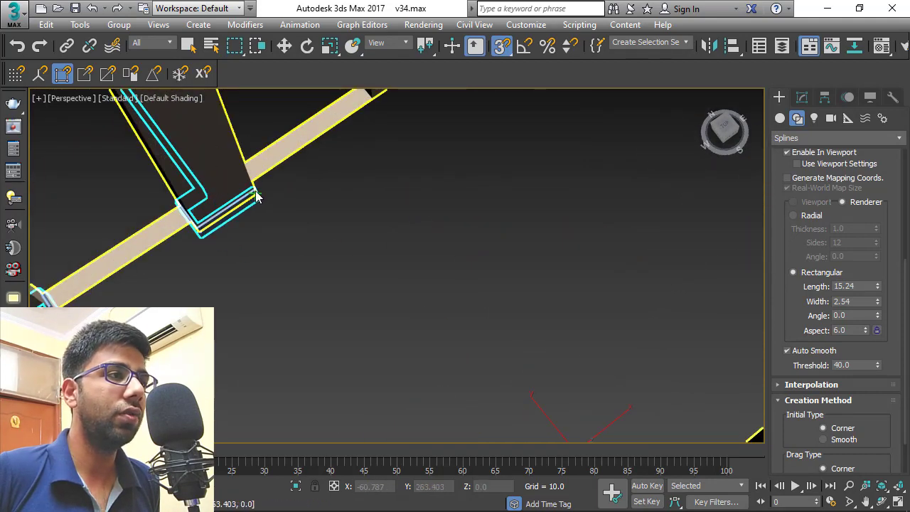
{"action": "left_click", "coordinate": [257, 197]}
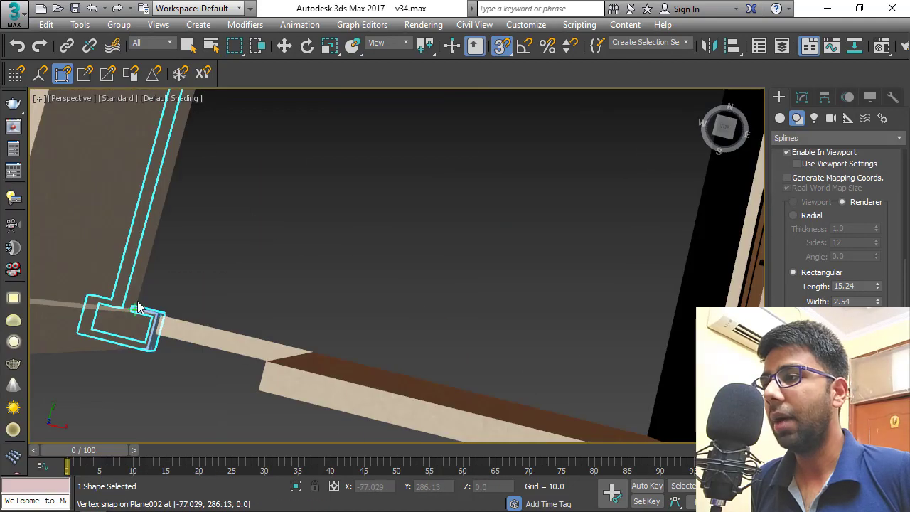
{"action": "left_click", "coordinate": [136, 309]}
{"action": "middle_click_drag", "start_coordinate": [244, 151], "coordinate": [218, 402]}
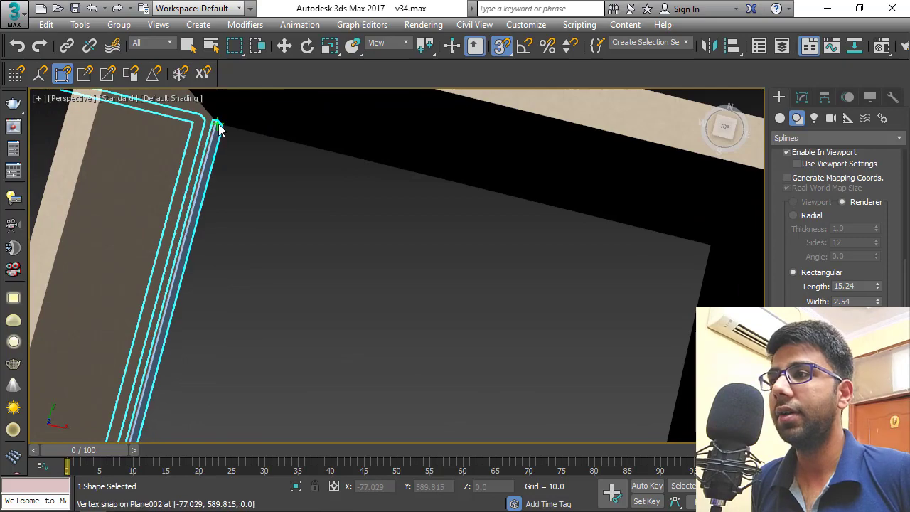
{"action": "left_click", "coordinate": [217, 127]}
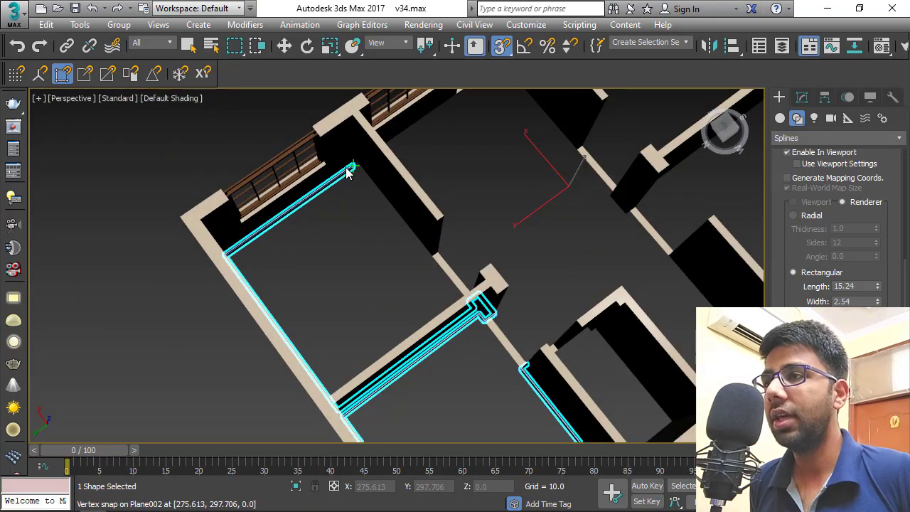
Trace the line past the windowed wall's far corner to the door opening and around the partition end.
{"action": "scroll", "coordinate": [349, 167], "scroll_direction": "up", "scroll_amount": 2}
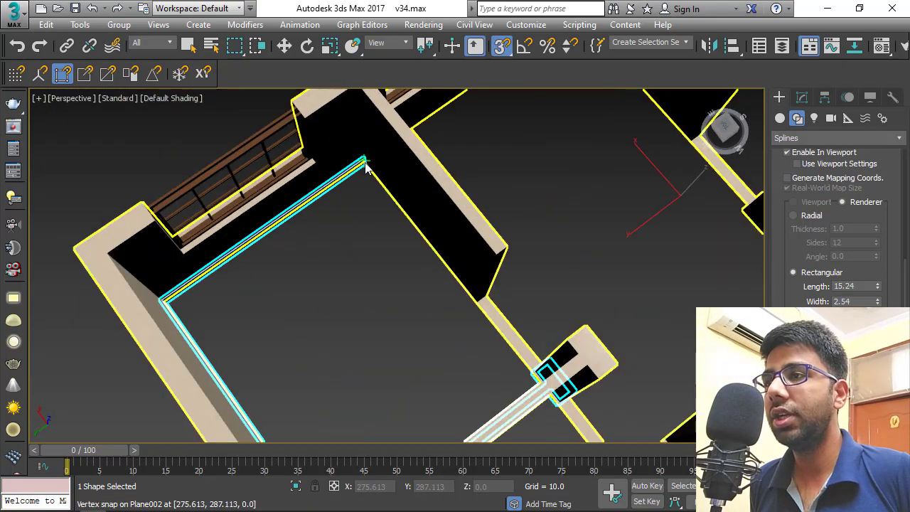
{"action": "left_click", "coordinate": [365, 165]}
{"action": "scroll", "coordinate": [393, 232], "scroll_direction": "up", "scroll_amount": 2}
{"action": "left_click", "coordinate": [400, 234]}
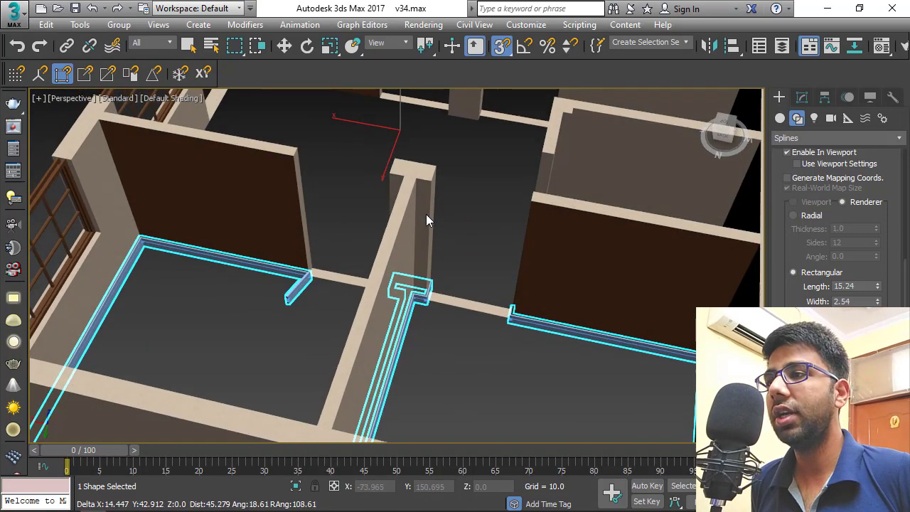
{"action": "scroll", "coordinate": [426, 214], "scroll_direction": "up", "scroll_amount": 2}
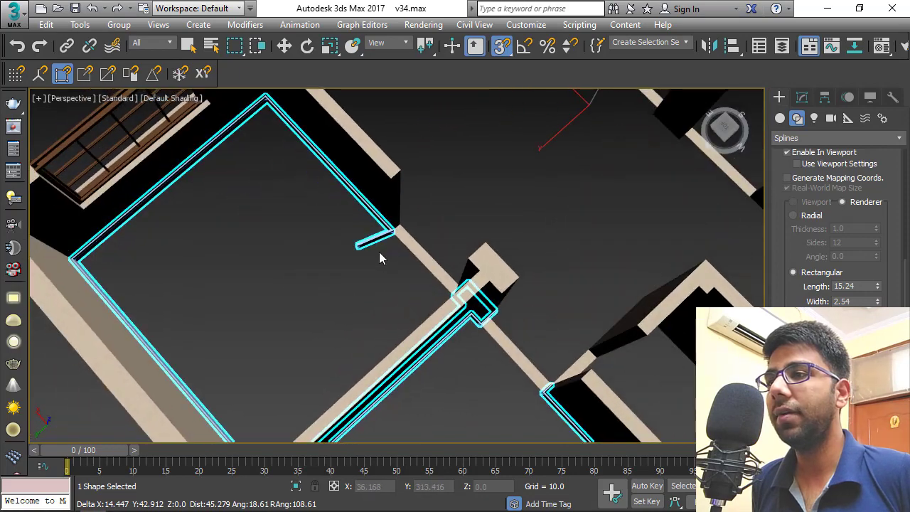
{"action": "scroll", "coordinate": [379, 252], "scroll_direction": "up", "scroll_amount": 1}
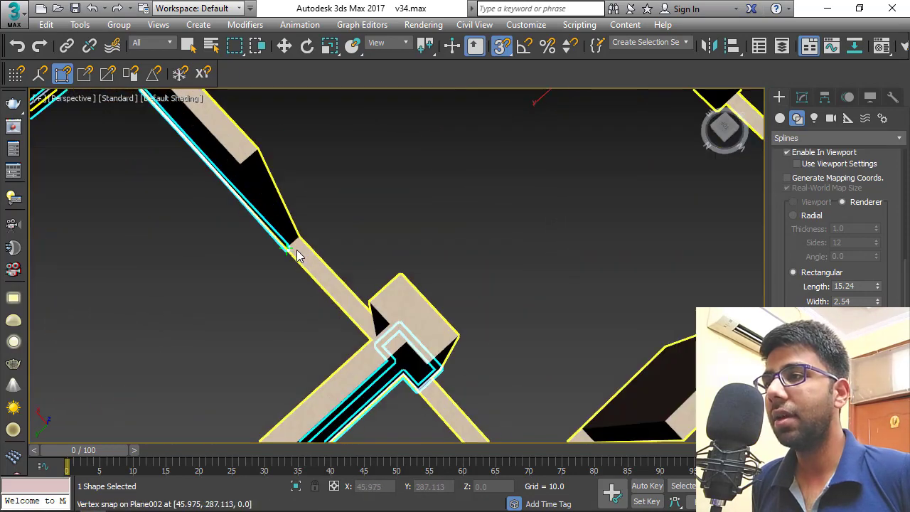
{"action": "left_click", "coordinate": [301, 243]}
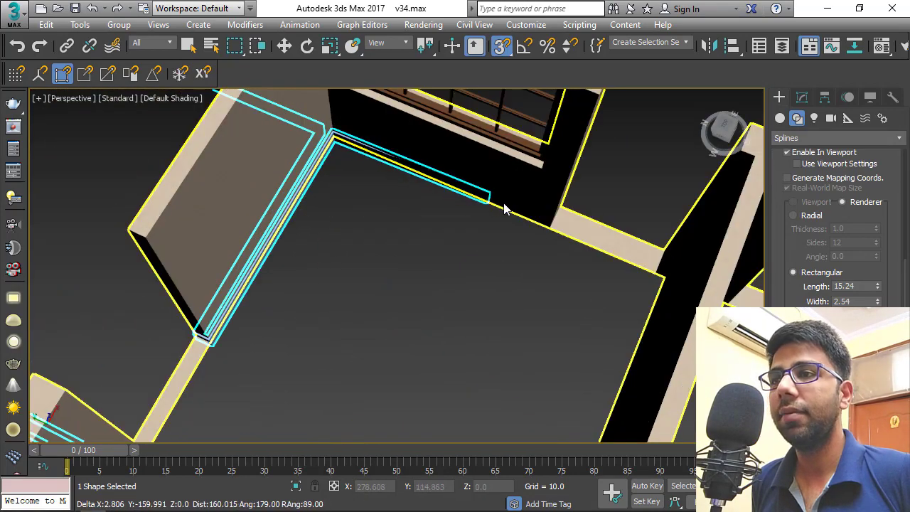
Extend the line along the windowed wall to its end, wrap it across the wall thickness and finish the line.
{"action": "left_click", "coordinate": [549, 226]}
{"action": "scroll", "coordinate": [373, 225], "scroll_direction": "down", "scroll_amount": 3}
{"action": "middle_click_drag", "start_coordinate": [443, 247], "coordinate": [351, 158], "text": "alt"}
{"action": "scroll", "coordinate": [330, 249], "scroll_direction": "up", "scroll_amount": 3}
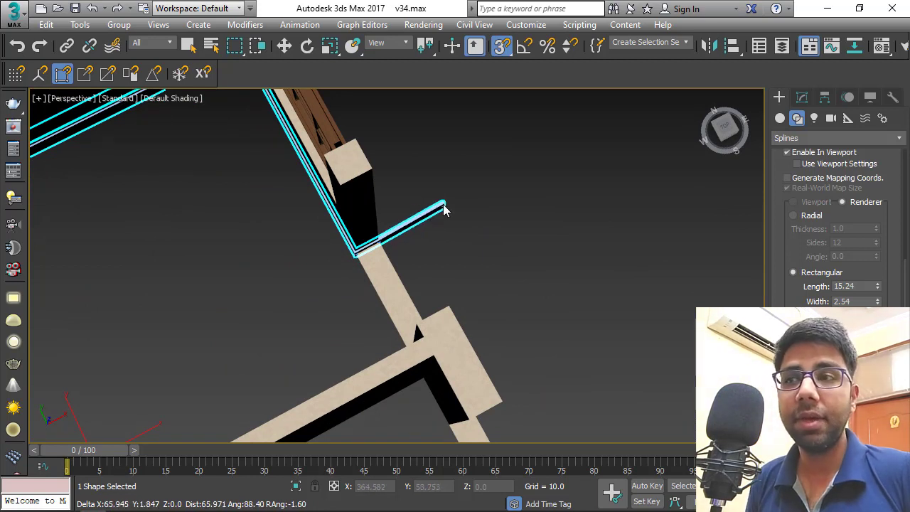
{"action": "right_click", "coordinate": [482, 142]}
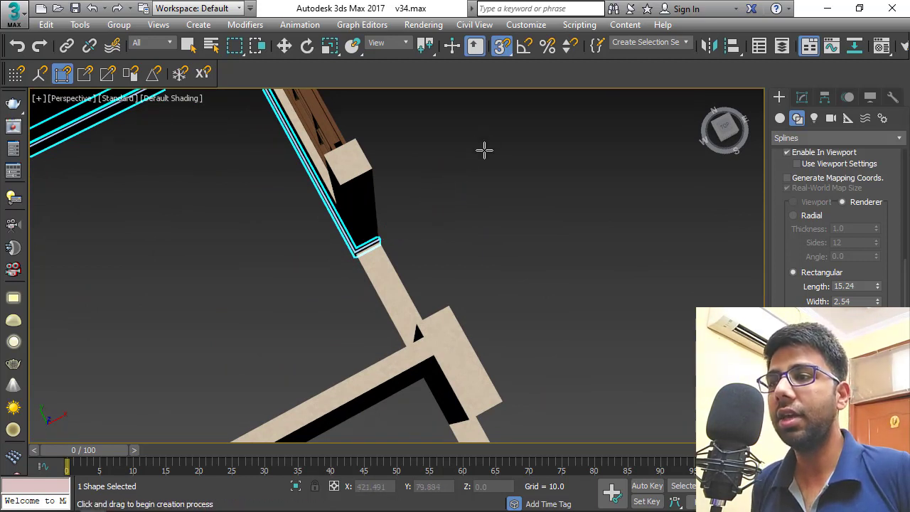
Start a new line at the wall end across the door opening and trace it along the base of the wall, snapping to its vertices.
{"action": "scroll", "coordinate": [429, 164], "scroll_direction": "down", "scroll_amount": 3}
{"action": "middle_click_drag", "start_coordinate": [432, 178], "coordinate": [342, 246], "text": "alt"}
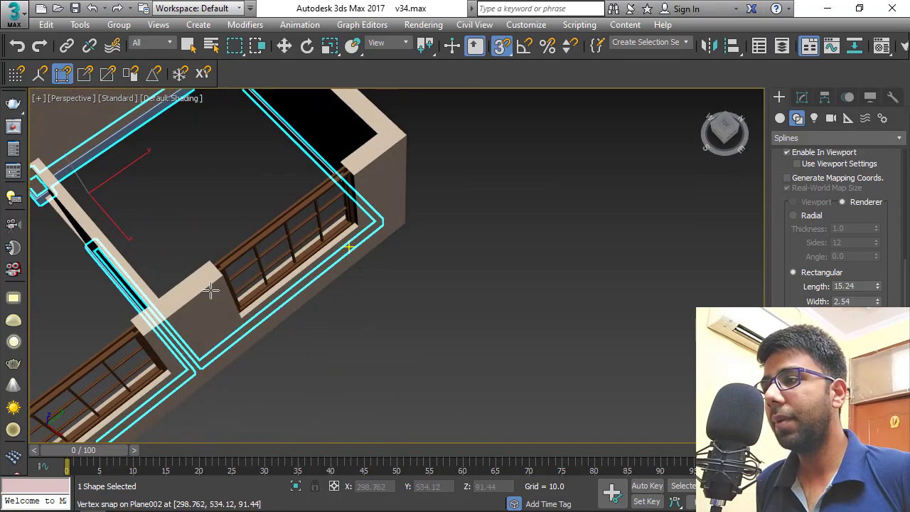
{"action": "middle_click_drag", "start_coordinate": [193, 278], "coordinate": [451, 100]}
{"action": "middle_click_drag", "start_coordinate": [351, 277], "coordinate": [270, 317], "text": "alt"}
{"action": "scroll", "coordinate": [291, 288], "scroll_direction": "up", "scroll_amount": 5}
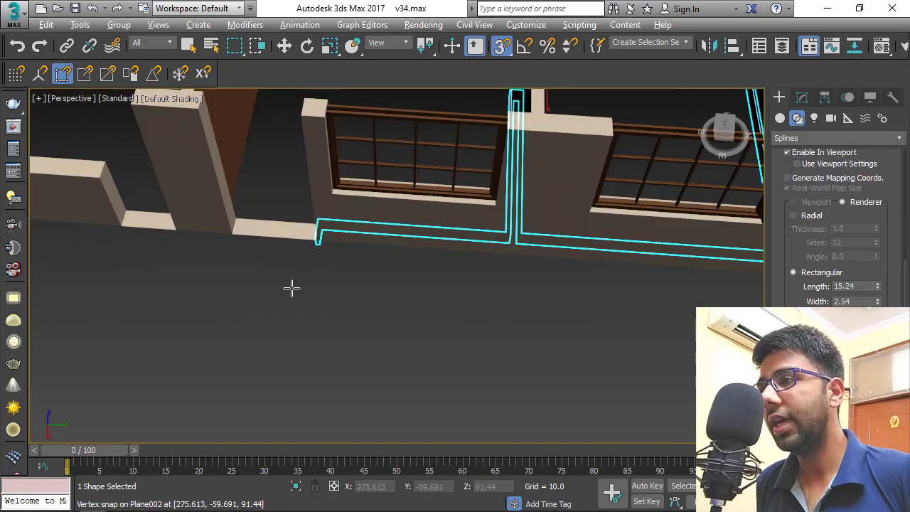
{"action": "scroll", "coordinate": [244, 325], "scroll_direction": "up", "scroll_amount": 3}
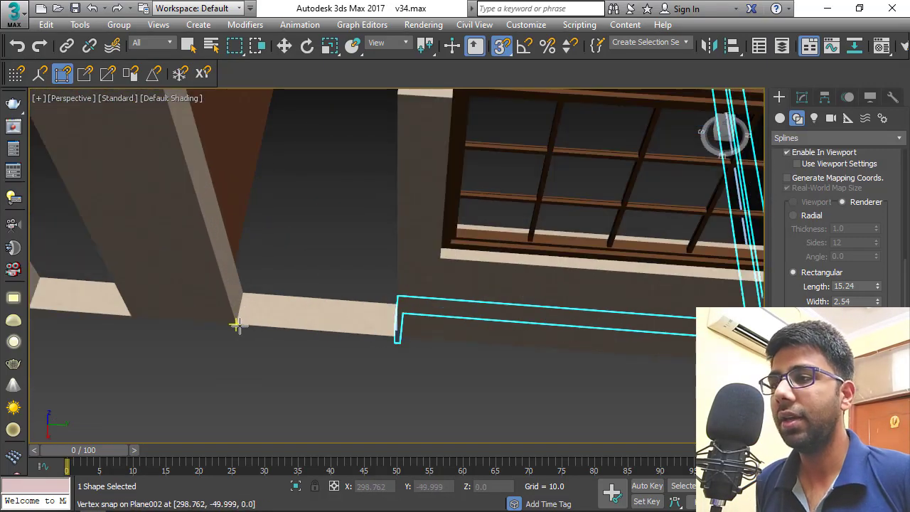
{"action": "left_click", "coordinate": [239, 325]}
{"action": "middle_click_drag", "start_coordinate": [243, 295], "coordinate": [177, 291], "text": "alt"}
{"action": "left_click", "coordinate": [244, 279]}
{"action": "middle_click_drag", "start_coordinate": [388, 244], "coordinate": [208, 363]}
{"action": "left_click", "coordinate": [374, 242]}
Trace the line around the partition end and back to the inner corner, then finish it at the short return wall's end.
{"action": "middle_click_drag", "start_coordinate": [391, 259], "coordinate": [244, 214], "text": "alt"}
{"action": "left_click", "coordinate": [295, 350]}
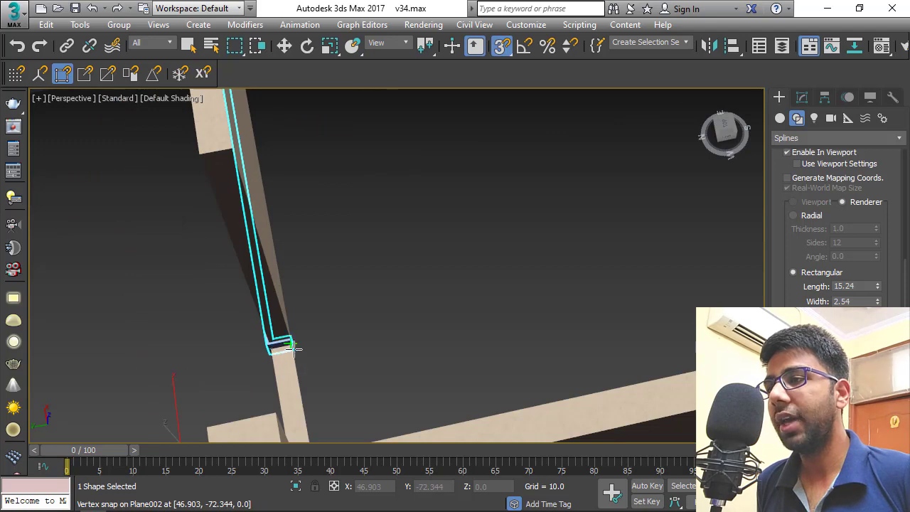
{"action": "middle_click_drag", "start_coordinate": [344, 329], "coordinate": [352, 125], "text": "alt"}
{"action": "left_click", "coordinate": [350, 122]}
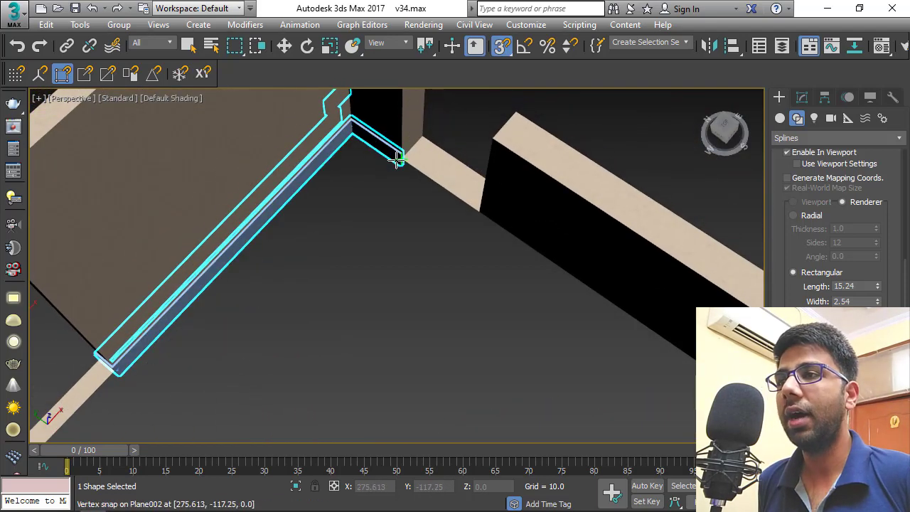
{"action": "left_click", "coordinate": [424, 141]}
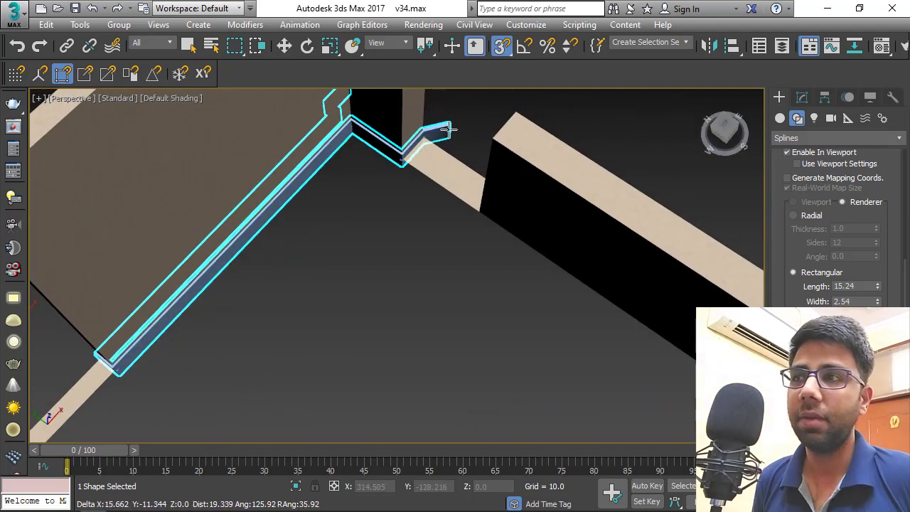
{"action": "right_click", "coordinate": [463, 152]}
Start another line at the wall end across the next opening and trace it along the low wall and around the room's corners.
{"action": "scroll", "coordinate": [399, 234], "scroll_direction": "down", "scroll_amount": 5}
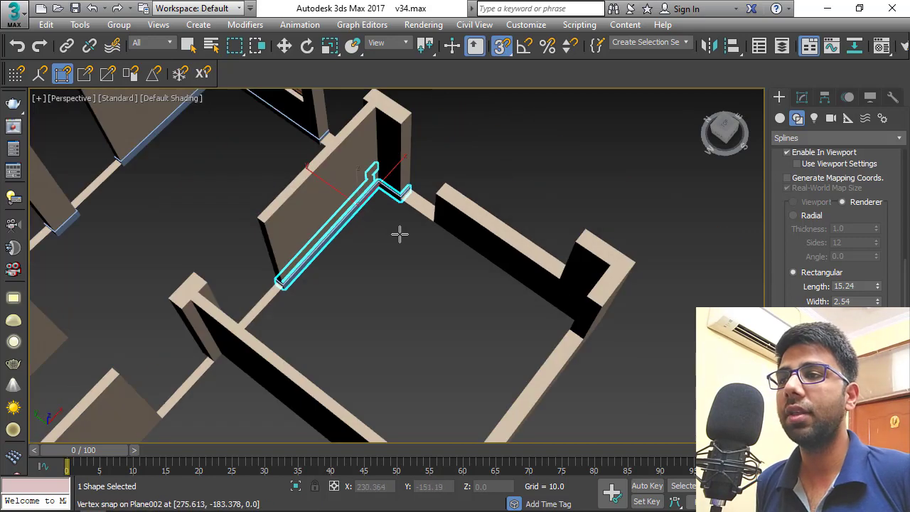
{"action": "middle_click_drag", "start_coordinate": [399, 234], "coordinate": [548, 246], "text": "alt"}
{"action": "middle_click_drag", "start_coordinate": [387, 221], "coordinate": [366, 268]}
{"action": "scroll", "coordinate": [337, 269], "scroll_direction": "up", "scroll_amount": 5}
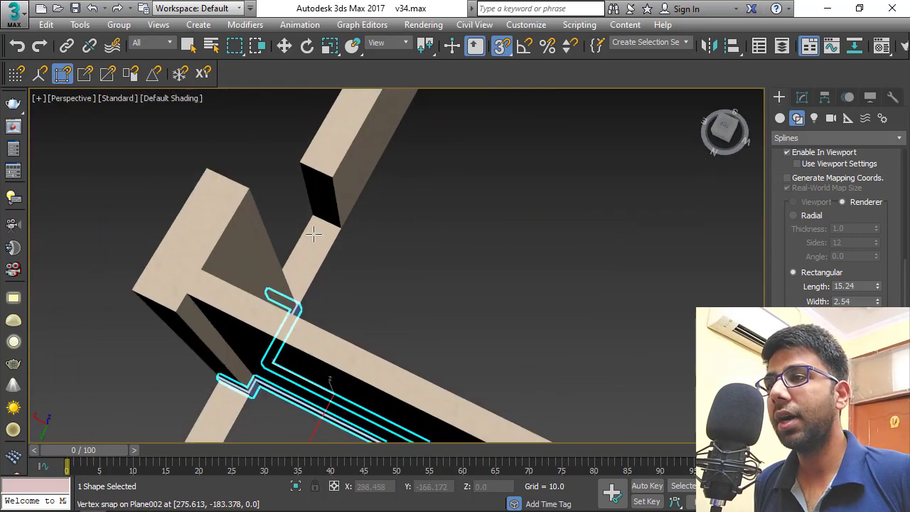
{"action": "left_click", "coordinate": [312, 219]}
{"action": "left_click", "coordinate": [340, 229]}
{"action": "middle_click_drag", "start_coordinate": [423, 183], "coordinate": [247, 441]}
{"action": "left_click", "coordinate": [361, 149]}
{"action": "middle_click_drag", "start_coordinate": [522, 263], "coordinate": [407, 193], "text": "alt"}
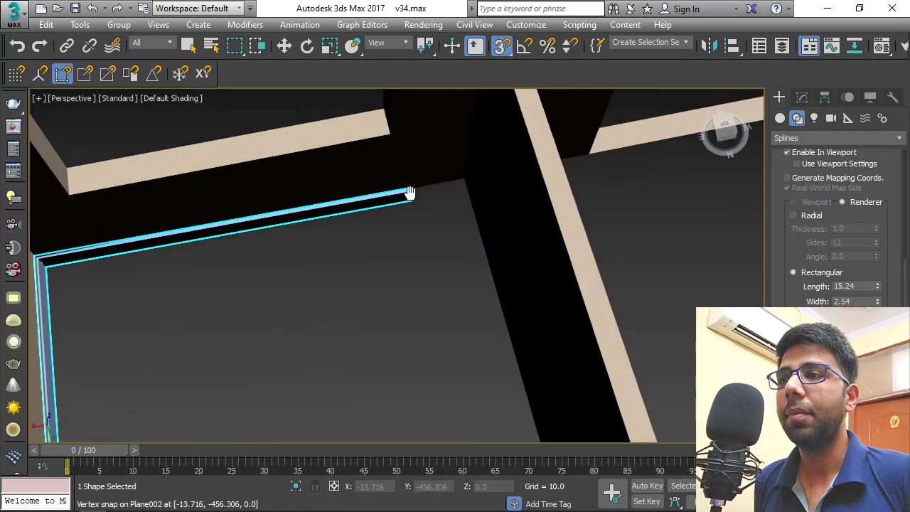
Extend the line along the partition to its end at the door opening, snapping to the wall vertices.
{"action": "scroll", "coordinate": [466, 176], "scroll_direction": "down", "scroll_amount": 6}
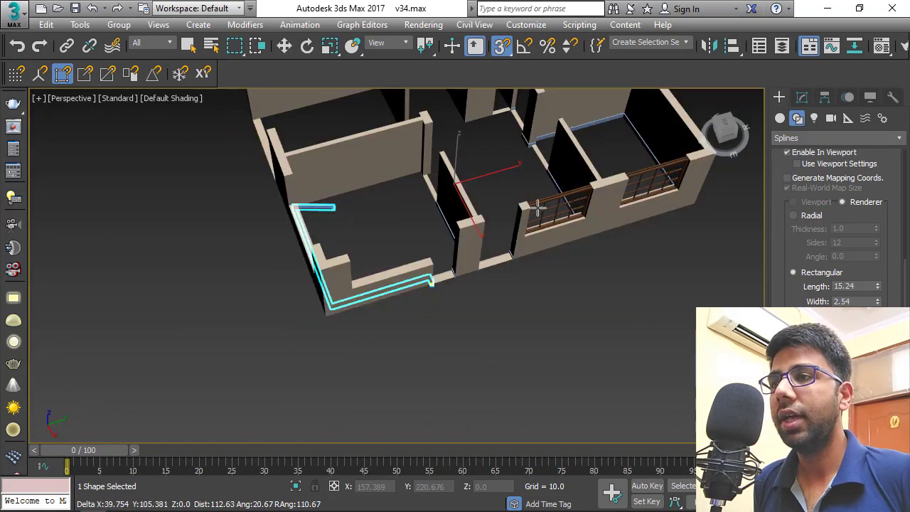
{"action": "scroll", "coordinate": [433, 222], "scroll_direction": "up", "scroll_amount": 6}
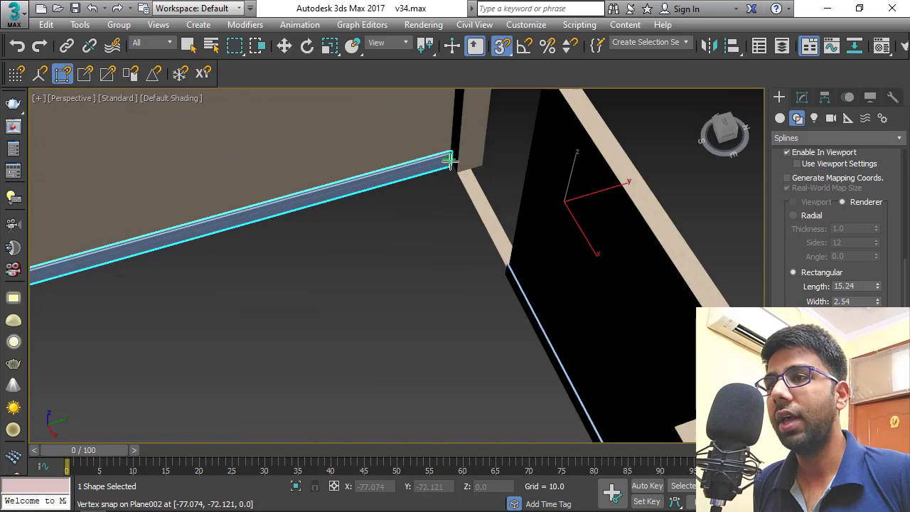
{"action": "left_click", "coordinate": [483, 166]}
{"action": "middle_click_drag", "start_coordinate": [494, 197], "coordinate": [405, 189], "text": "alt"}
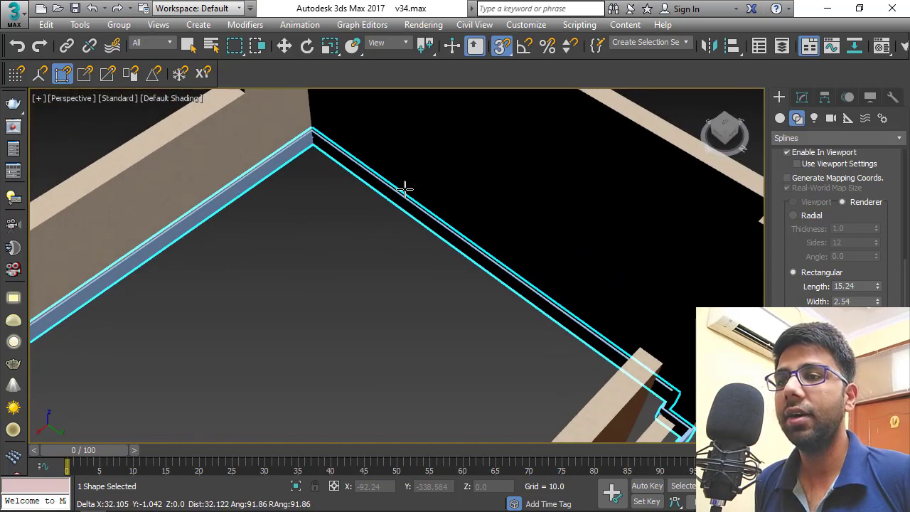
Trace the line around the T-shaped wall end and back along the partition's other side, finishing it at the next opening's wall end.
{"action": "scroll", "coordinate": [320, 186], "scroll_direction": "down", "scroll_amount": 5}
{"action": "scroll", "coordinate": [284, 231], "scroll_direction": "up", "scroll_amount": 4}
{"action": "scroll", "coordinate": [314, 227], "scroll_direction": "up", "scroll_amount": 2}
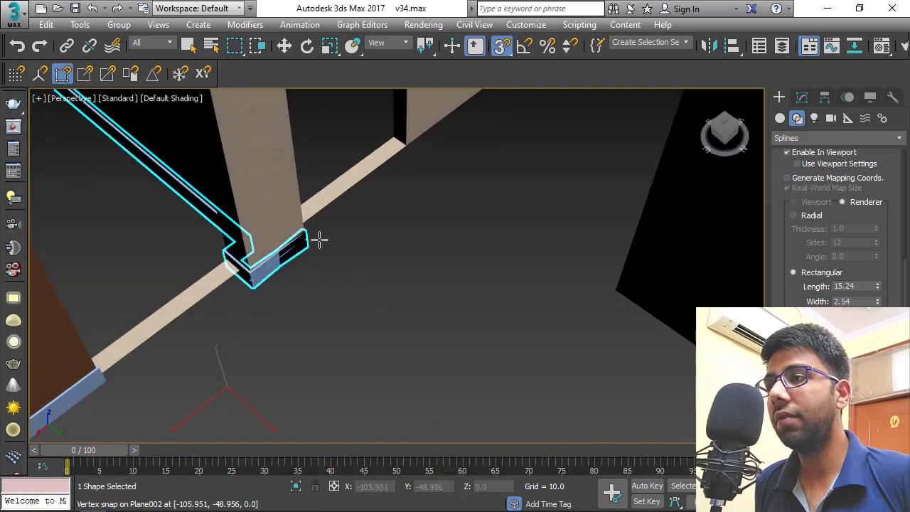
{"action": "middle_click_drag", "start_coordinate": [319, 240], "coordinate": [69, 390], "text": "alt"}
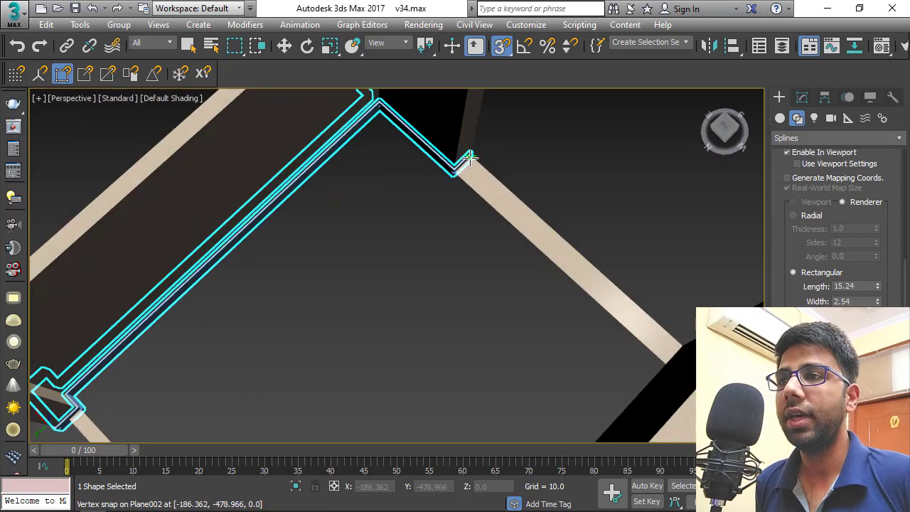
{"action": "left_click", "coordinate": [455, 172]}
{"action": "right_click", "coordinate": [372, 153]}
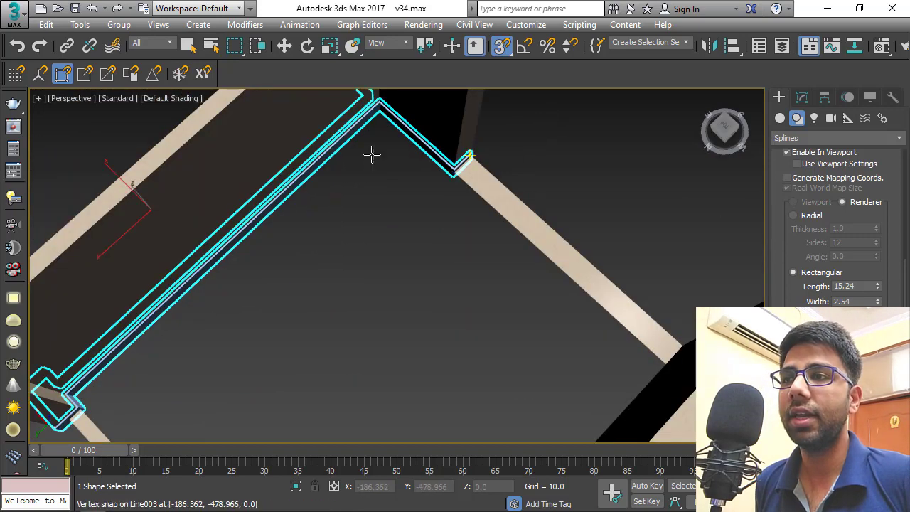
Draw a separate line in the adjoining room from the wall end through the inner corner and around the partition's end.
{"action": "scroll", "coordinate": [448, 177], "scroll_direction": "down", "scroll_amount": 3}
{"action": "middle_click_drag", "start_coordinate": [368, 205], "coordinate": [448, 189], "text": "alt"}
{"action": "middle_click_drag", "start_coordinate": [213, 236], "coordinate": [367, 249]}
{"action": "scroll", "coordinate": [196, 263], "scroll_direction": "up", "scroll_amount": 3}
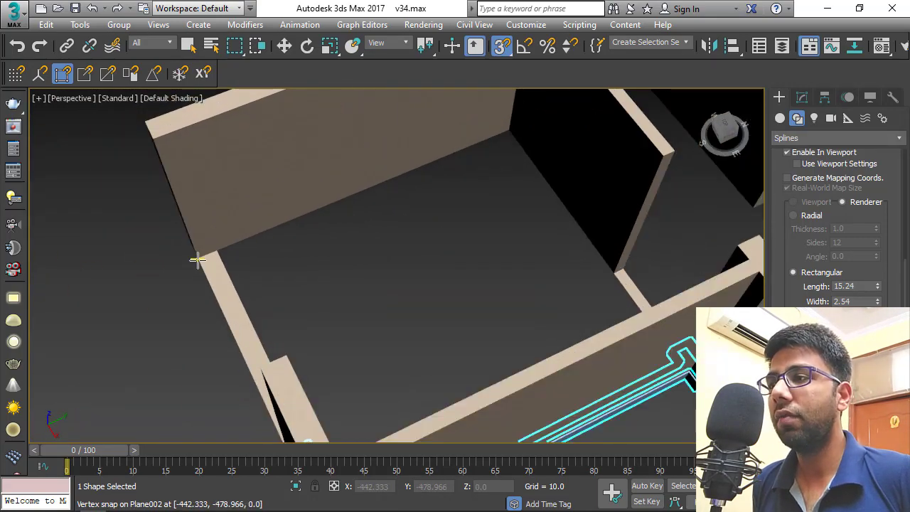
{"action": "left_click", "coordinate": [197, 259]}
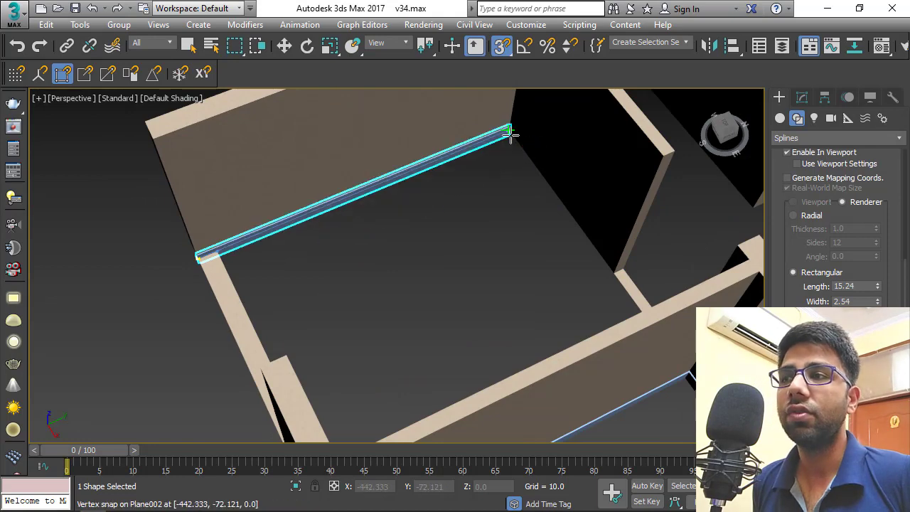
{"action": "left_click", "coordinate": [509, 130]}
{"action": "left_click", "coordinate": [619, 269]}
{"action": "middle_click_drag", "start_coordinate": [620, 268], "coordinate": [364, 310]}
{"action": "scroll", "coordinate": [364, 311], "scroll_direction": "up", "scroll_amount": 2}
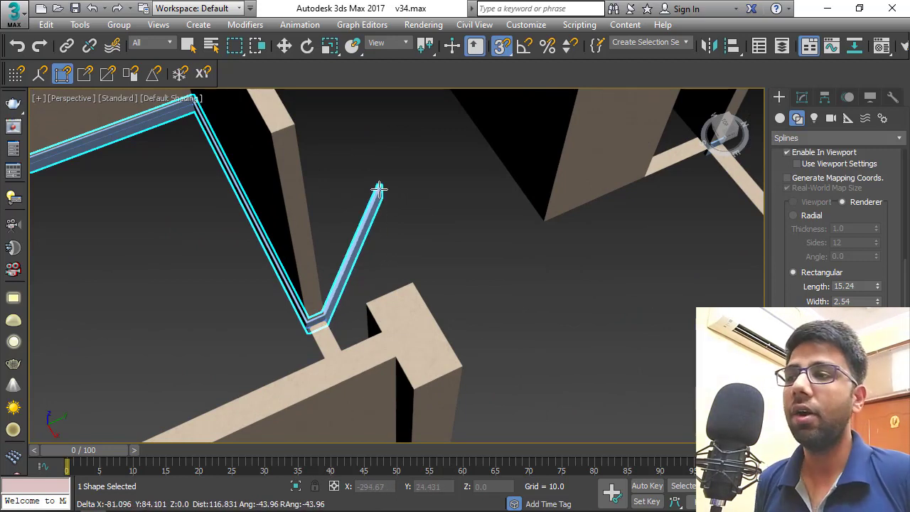
{"action": "right_click", "coordinate": [392, 212]}
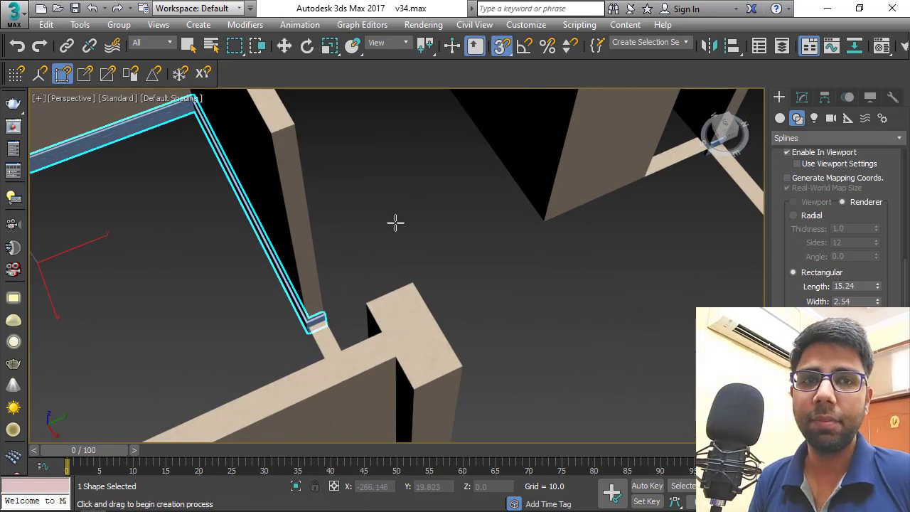
Start a new line at the existing line's end by the small room's doorway and trace it through the small room's two back corners.
{"action": "middle_click_drag", "start_coordinate": [427, 225], "coordinate": [277, 289], "text": "alt"}
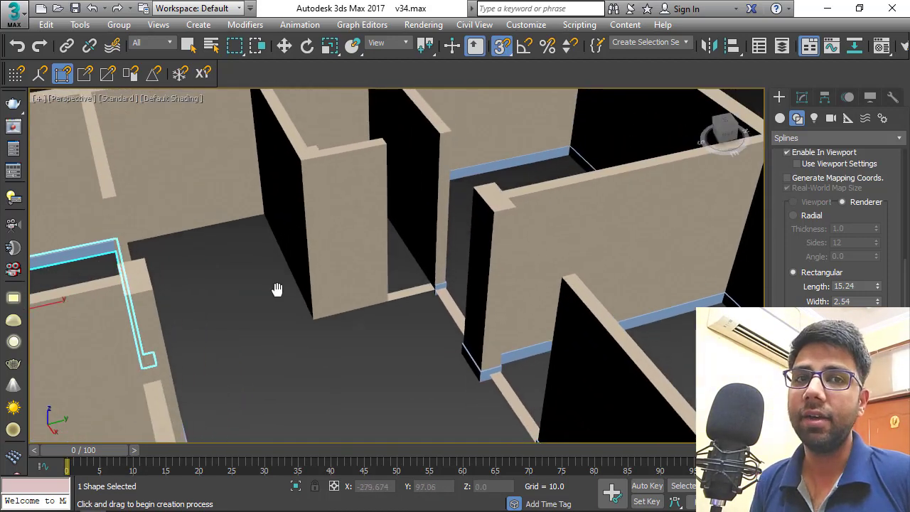
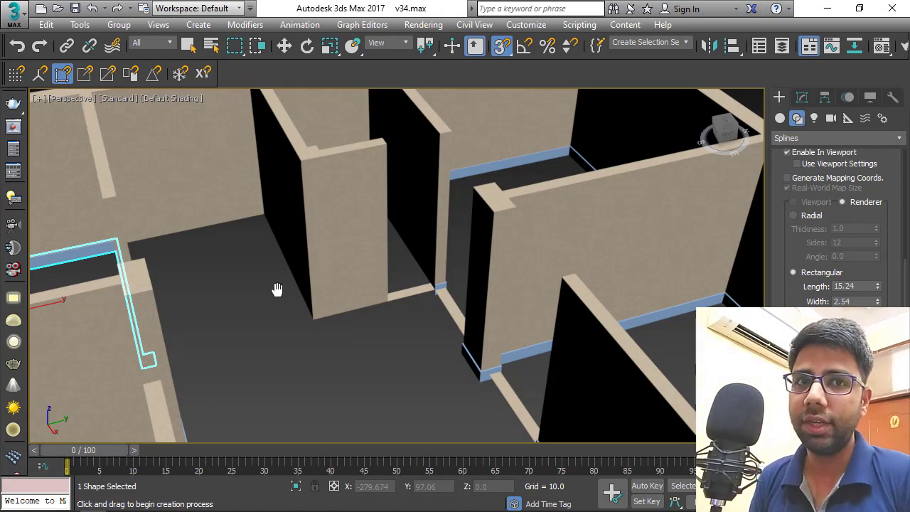
{"action": "scroll", "coordinate": [405, 287], "scroll_direction": "up", "scroll_amount": 6}
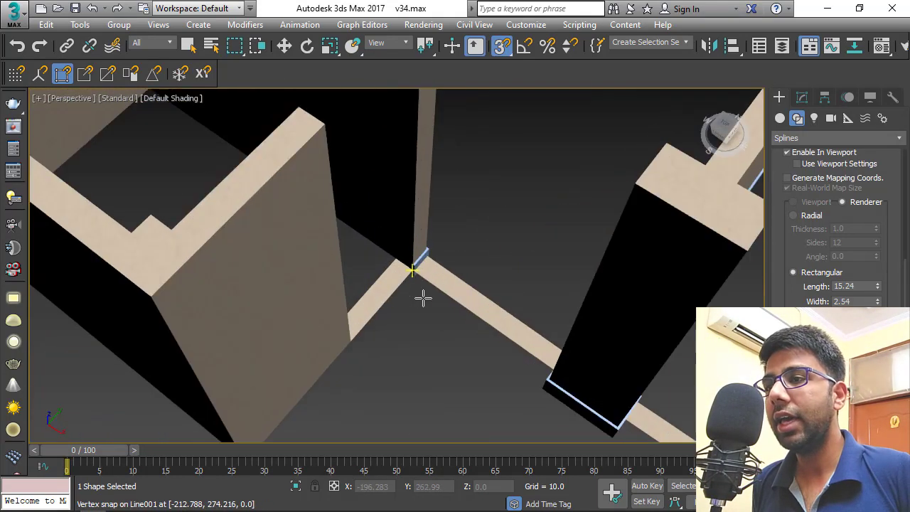
{"action": "left_click", "coordinate": [412, 270]}
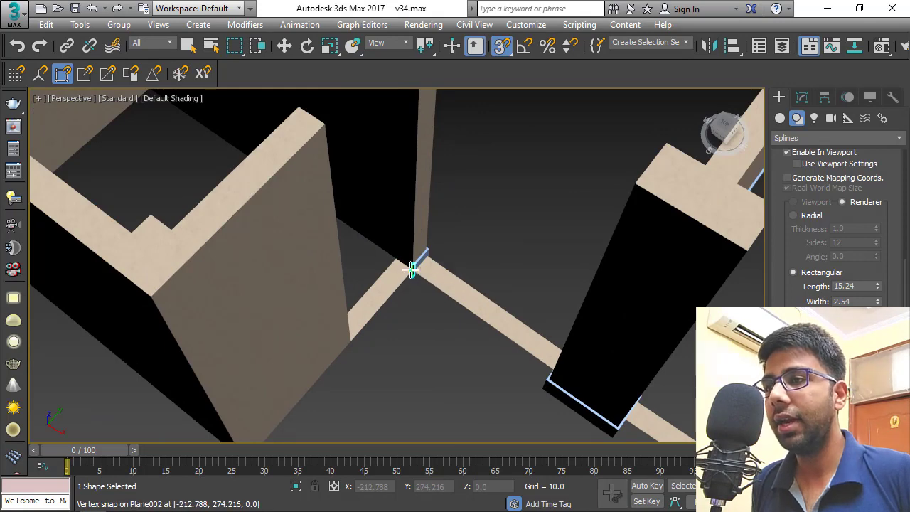
{"action": "middle_click_drag", "start_coordinate": [239, 181], "coordinate": [374, 301]}
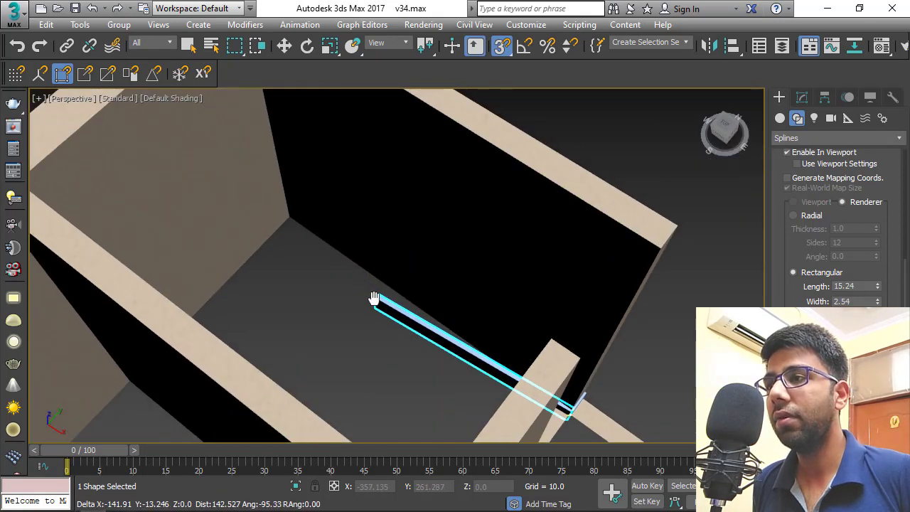
{"action": "left_click", "coordinate": [282, 214]}
{"action": "scroll", "coordinate": [313, 286], "scroll_direction": "down", "scroll_amount": 4}
{"action": "middle_click_drag", "start_coordinate": [313, 286], "coordinate": [276, 287], "text": "alt"}
{"action": "scroll", "coordinate": [276, 286], "scroll_direction": "up", "scroll_amount": 3}
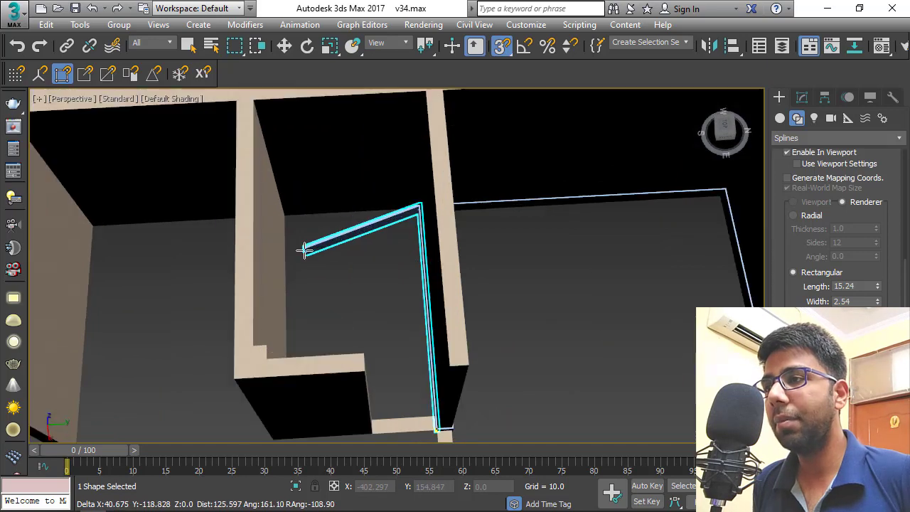
{"action": "left_click", "coordinate": [286, 218]}
{"action": "middle_click_drag", "start_coordinate": [287, 218], "coordinate": [244, 301], "text": "alt"}
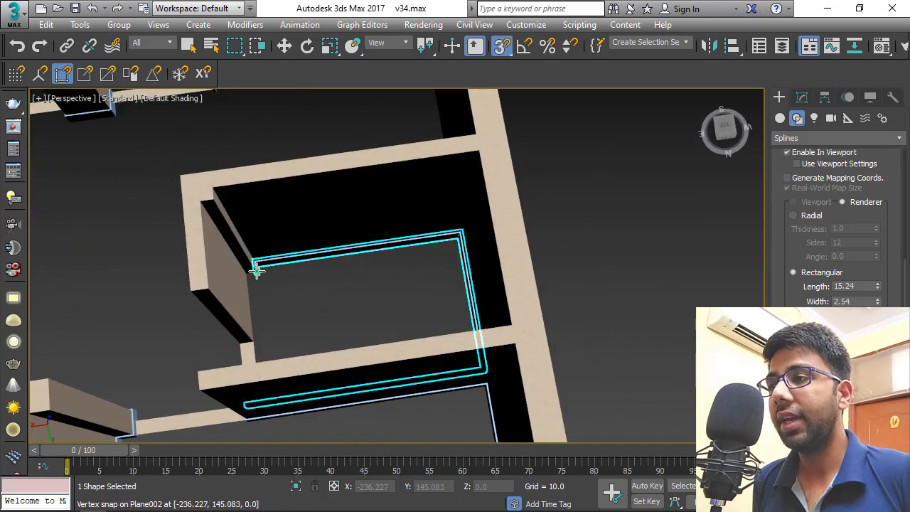
Trace the line around the small room's wall jog and outer faces, then along the adjacent open area's walls, and finish it.
{"action": "left_click", "coordinate": [242, 271]}
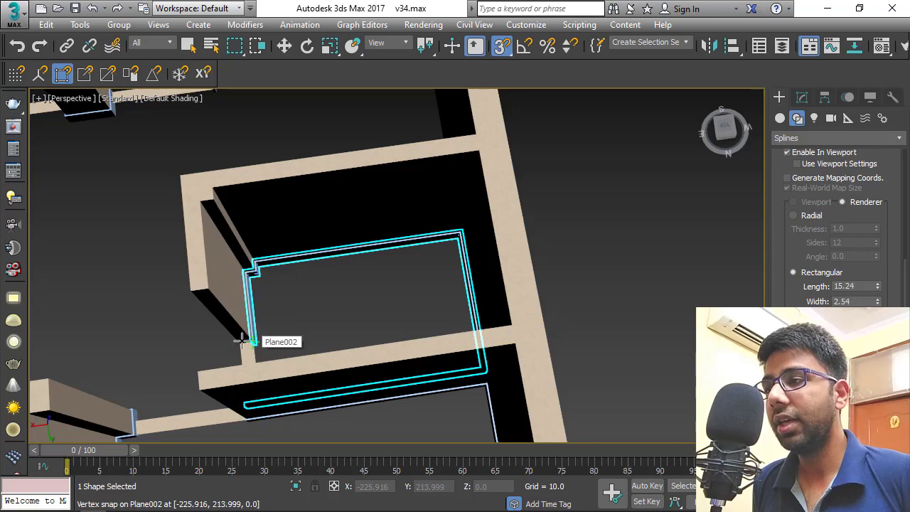
{"action": "middle_click_drag", "start_coordinate": [240, 341], "coordinate": [278, 254], "text": "alt"}
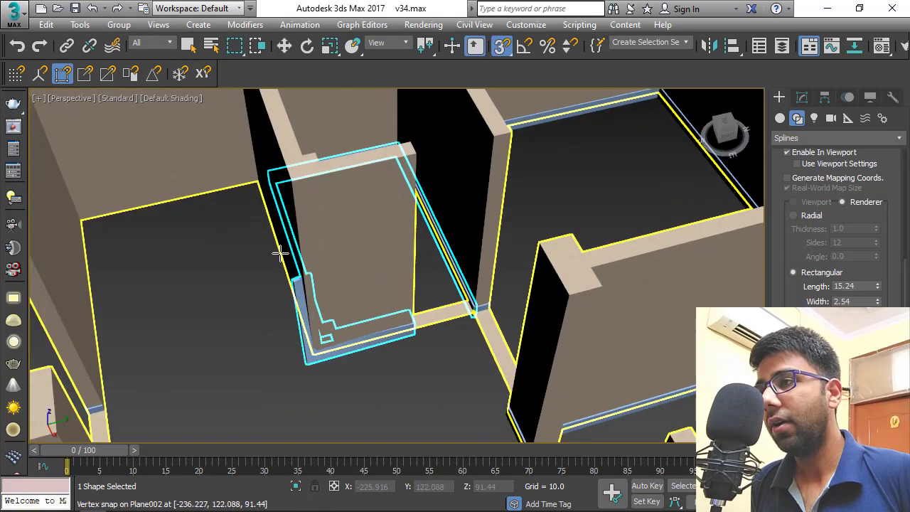
{"action": "left_click", "coordinate": [78, 215]}
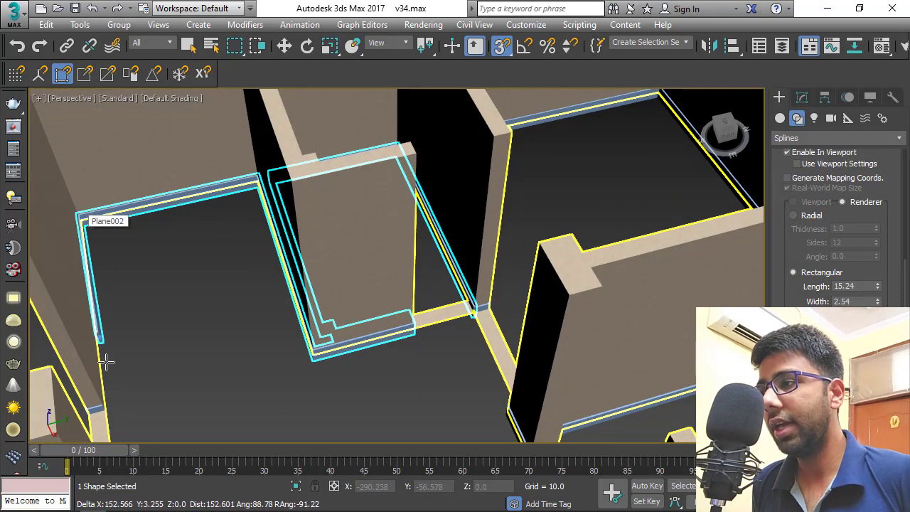
{"action": "left_click", "coordinate": [105, 411]}
{"action": "right_click", "coordinate": [228, 263]}
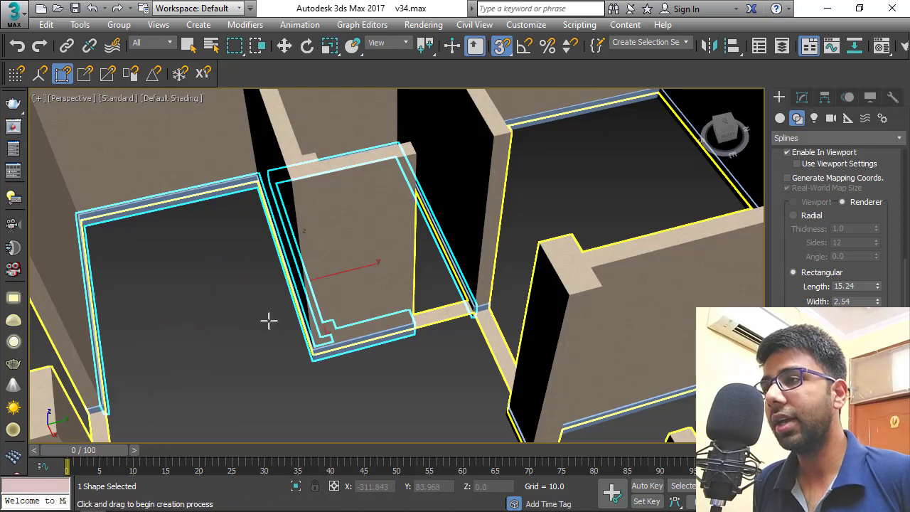
Raise the newly traced line around the small room and adjacent open area to a Z position of 2.5.
{"action": "middle_click_drag", "start_coordinate": [279, 344], "coordinate": [253, 315], "text": "alt"}
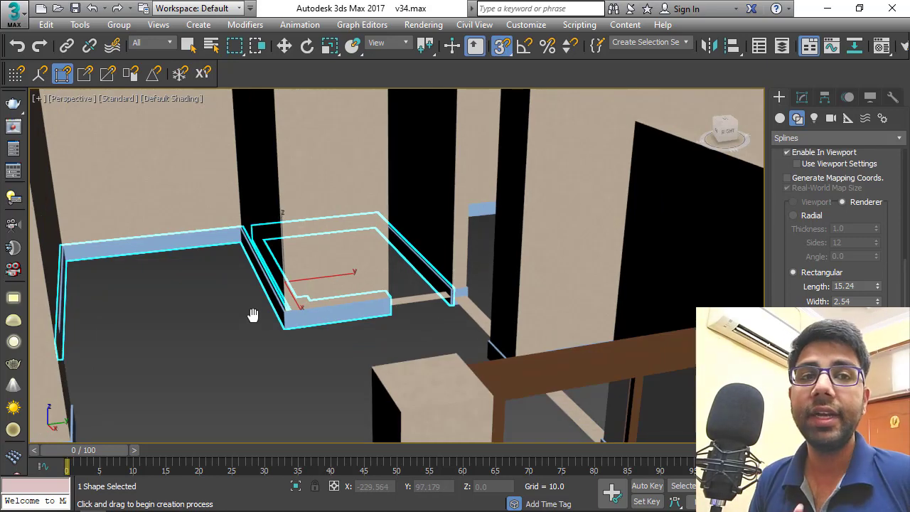
{"action": "middle_click_drag", "start_coordinate": [254, 315], "coordinate": [300, 310]}
{"action": "key", "text": "w"}
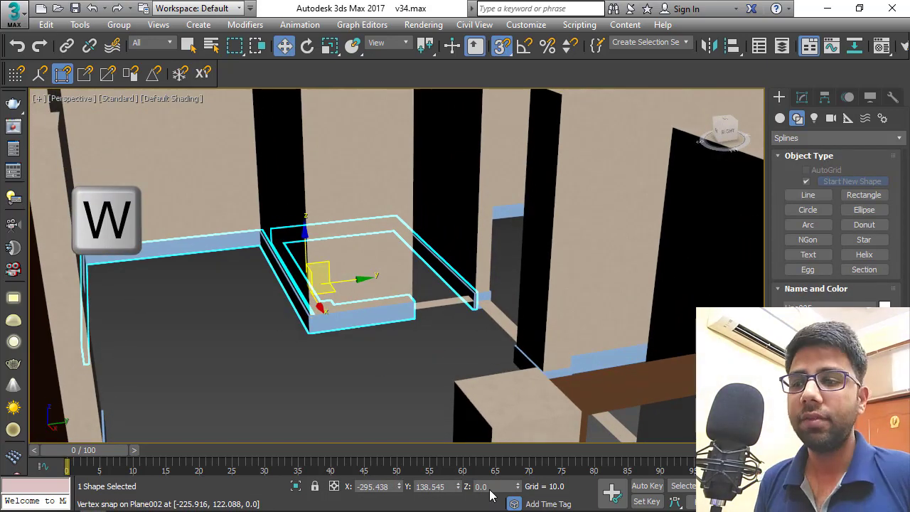
{"action": "left_click_drag", "start_coordinate": [494, 491], "coordinate": [415, 491]}
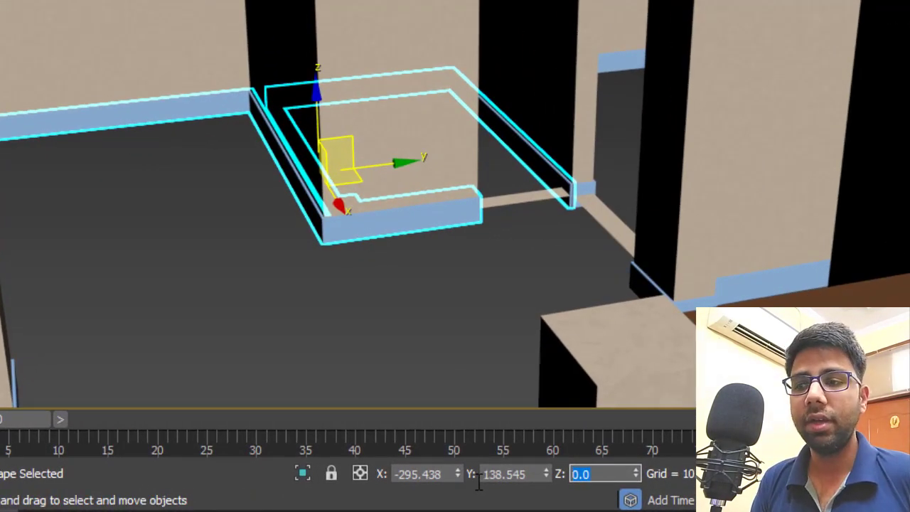
{"action": "type", "text": "2.5"}
{"action": "key", "text": "Return"}
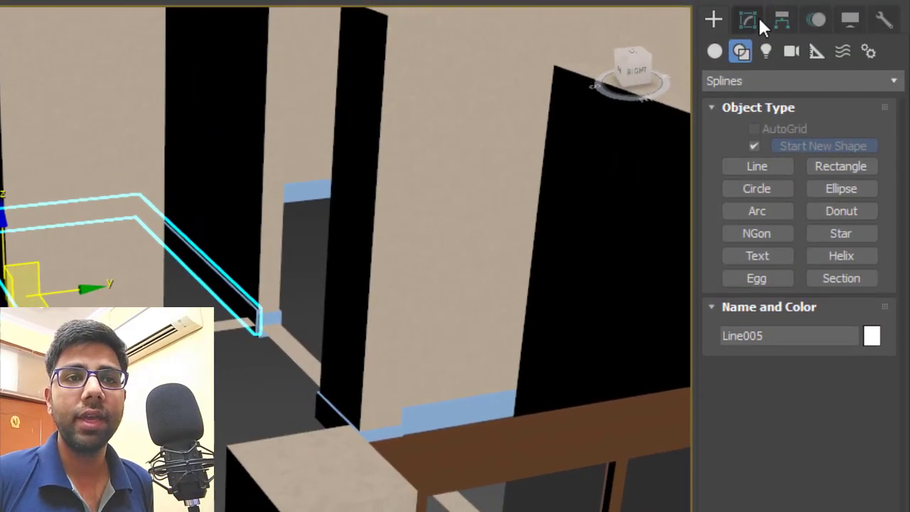
Set the rectangular cross-section length of the small room's line to 5'.
{"action": "left_click", "coordinate": [758, 17]}
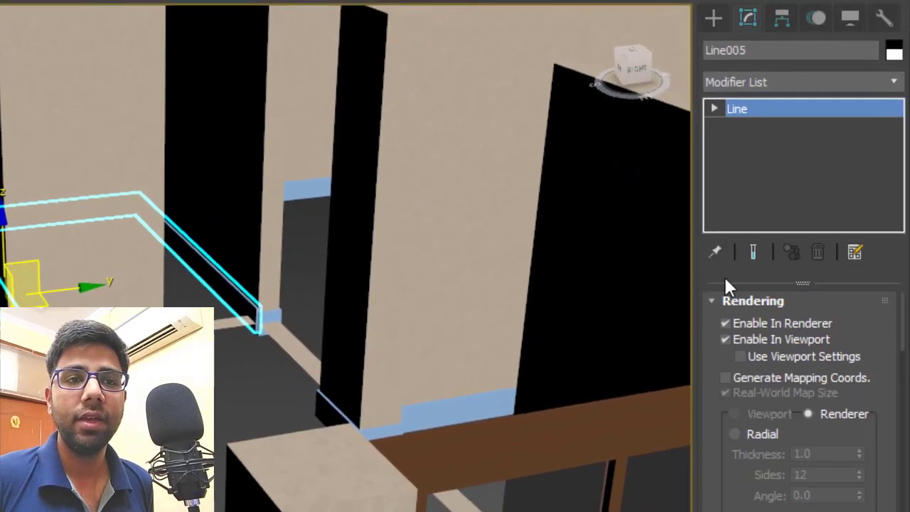
{"action": "left_click_drag", "start_coordinate": [732, 484], "coordinate": [739, 291]}
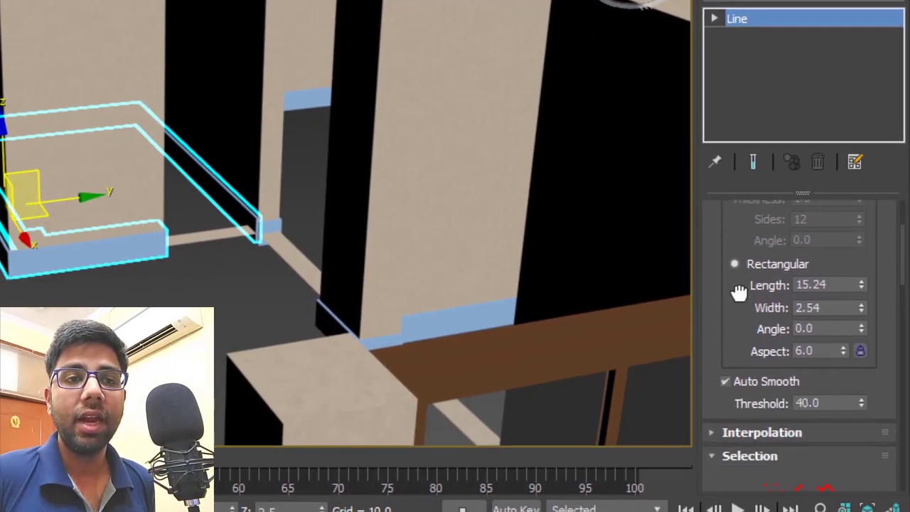
{"action": "double_click", "coordinate": [840, 285]}
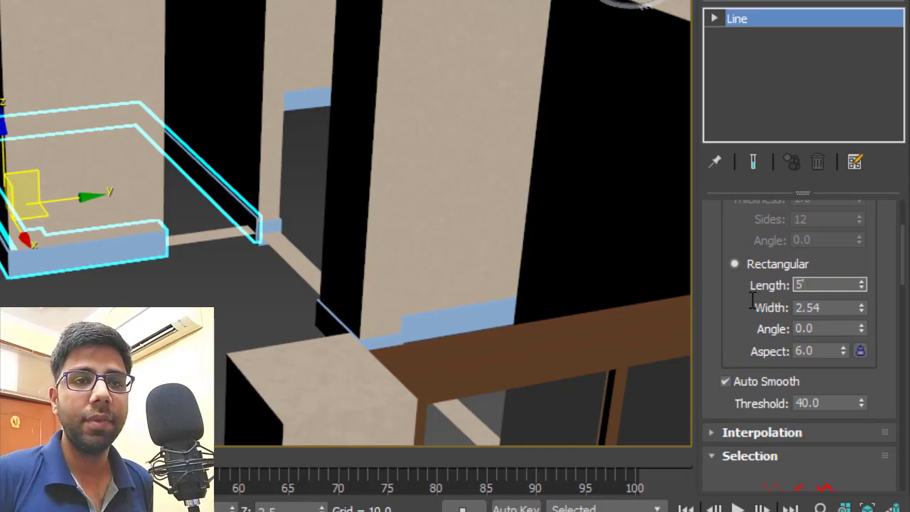
{"action": "type", "text": "5'"}
{"action": "key", "text": "Return"}
Move the 5' high line around the small room and open area to a Z position of 2.5'.
{"action": "middle_click_drag", "start_coordinate": [569, 306], "coordinate": [60, 275], "text": "alt"}
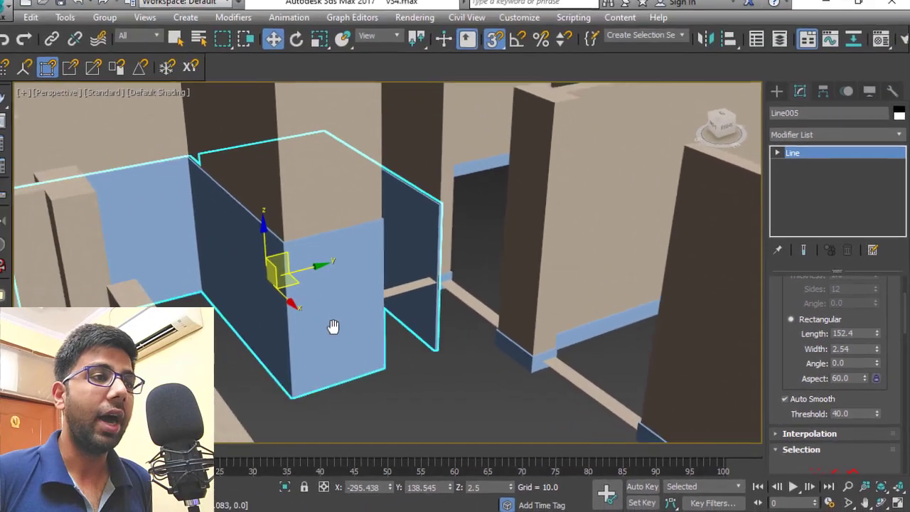
{"action": "middle_click_drag", "start_coordinate": [333, 327], "coordinate": [332, 330]}
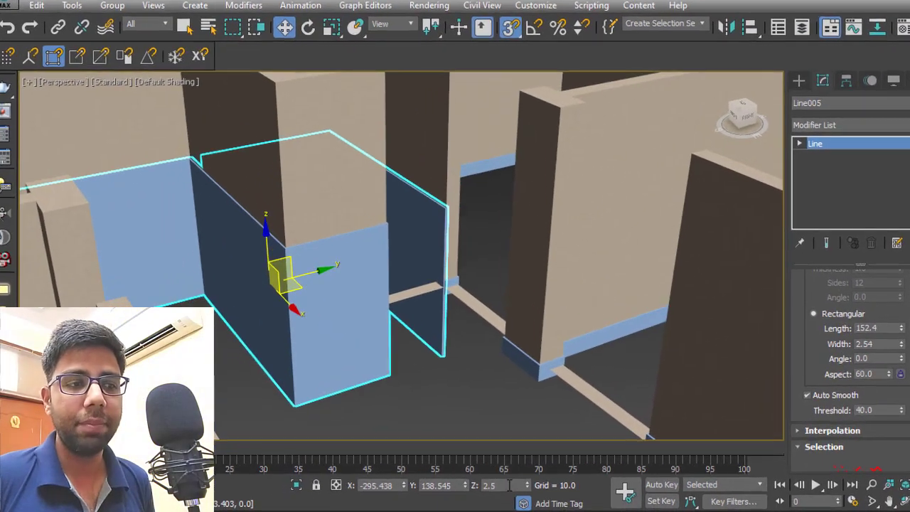
{"action": "double_click", "coordinate": [502, 486]}
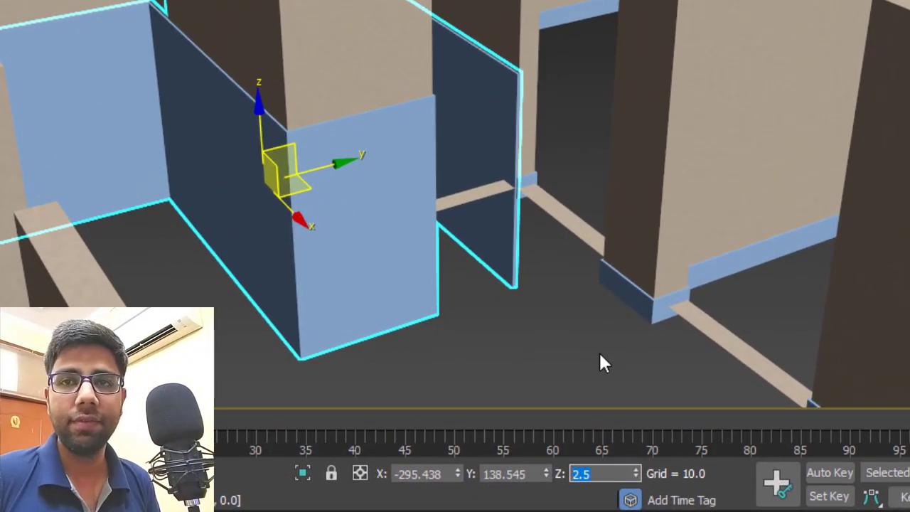
{"action": "type", "text": "2.5'"}
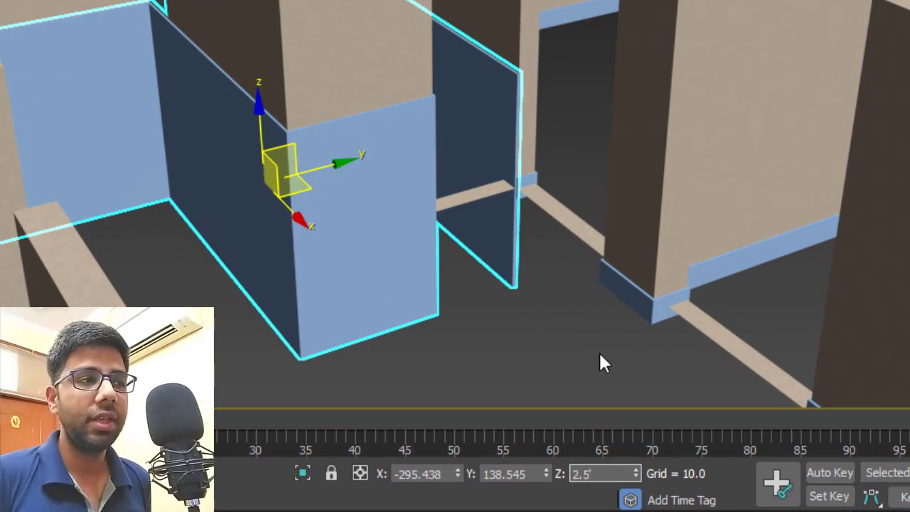
{"action": "key", "text": "Return"}
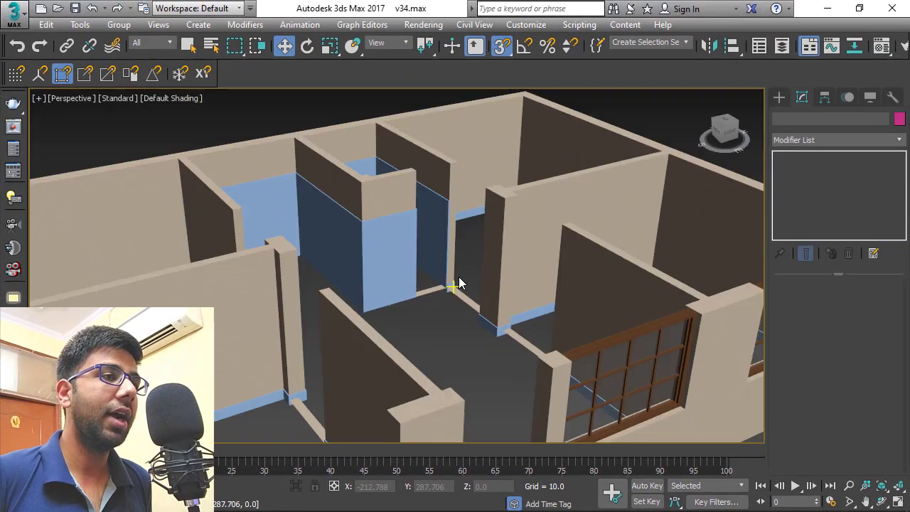
{"action": "middle_click_drag", "start_coordinate": [405, 227], "coordinate": [337, 280]}
{"action": "scroll", "coordinate": [385, 293], "scroll_direction": "up", "scroll_amount": 3}
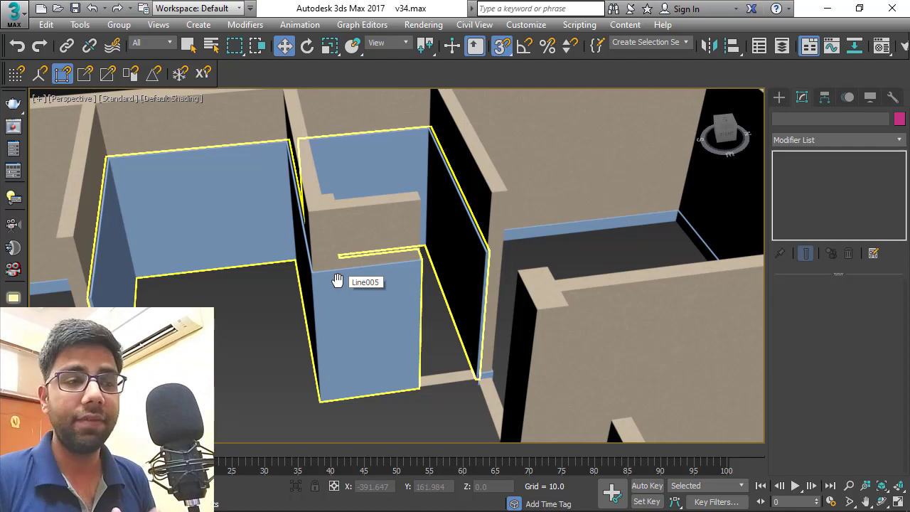
{"action": "middle_click_drag", "start_coordinate": [338, 281], "coordinate": [350, 254], "text": "alt"}
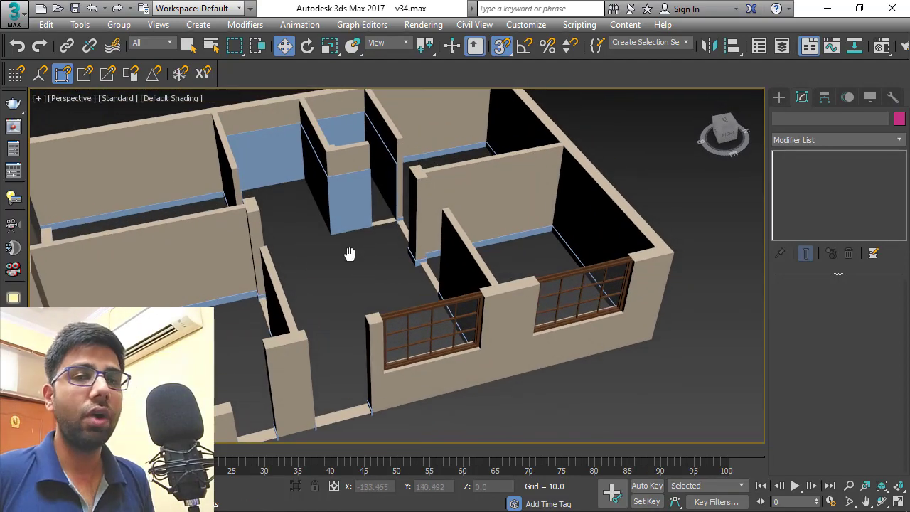